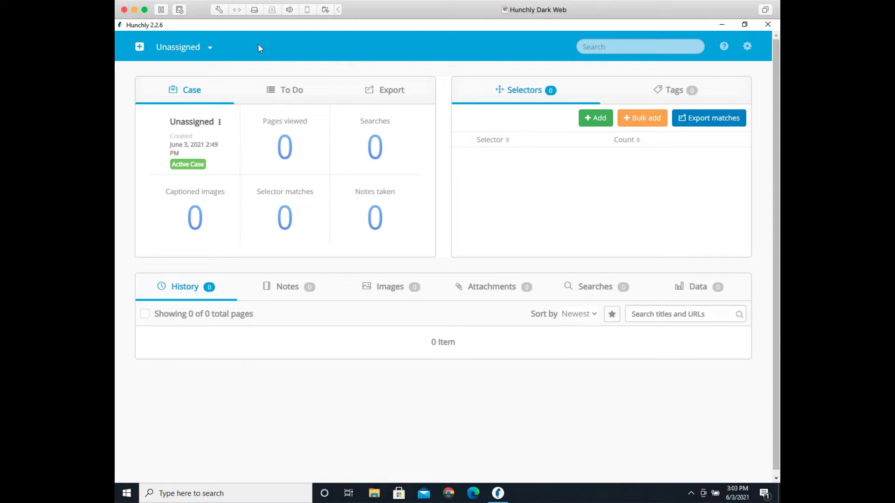
Step: Create a new Hunchly case titled with the subject's full name
click(141, 51)
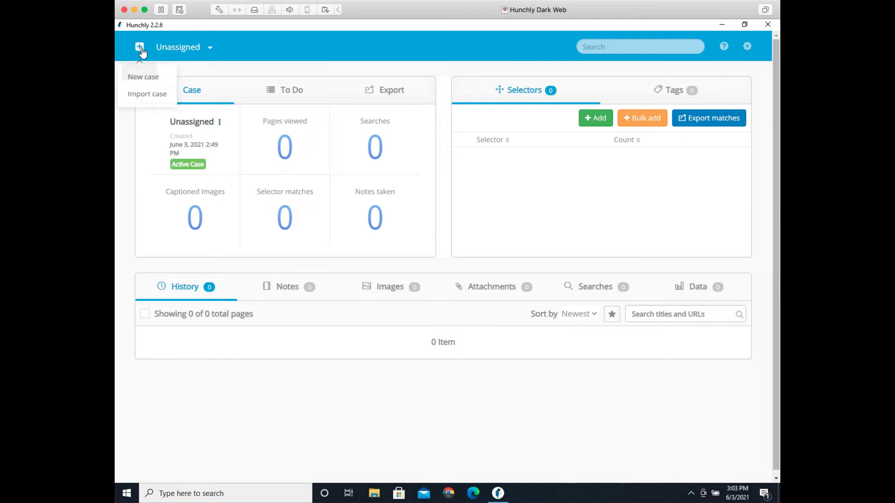
click(143, 77)
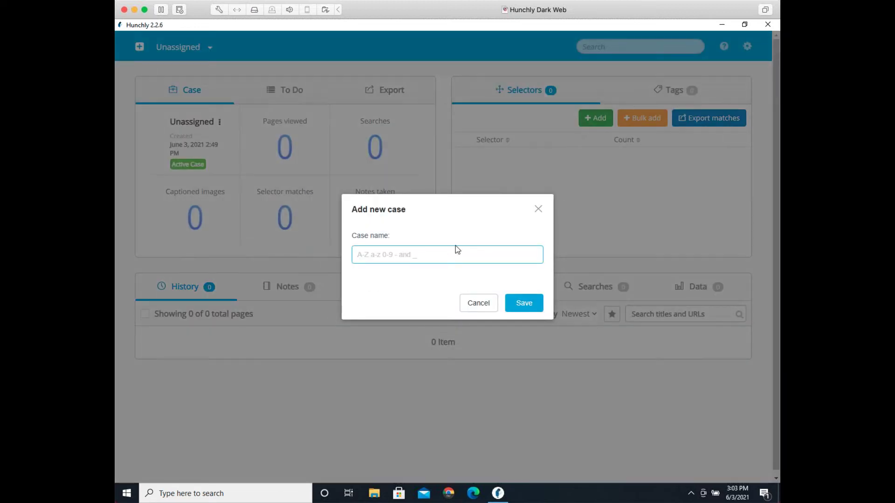
text(Justin Seitz)
key(Return)
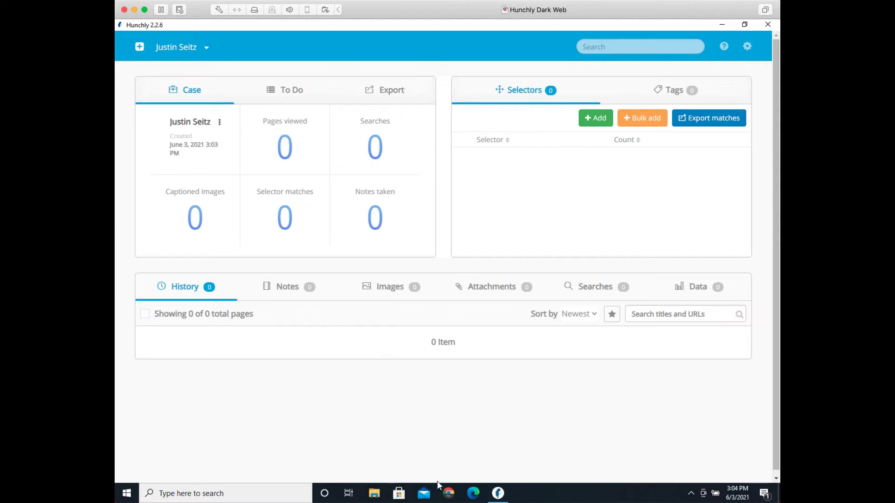
Step: In Chrome, toggle Hunchly page capture off and back on
click(448, 492)
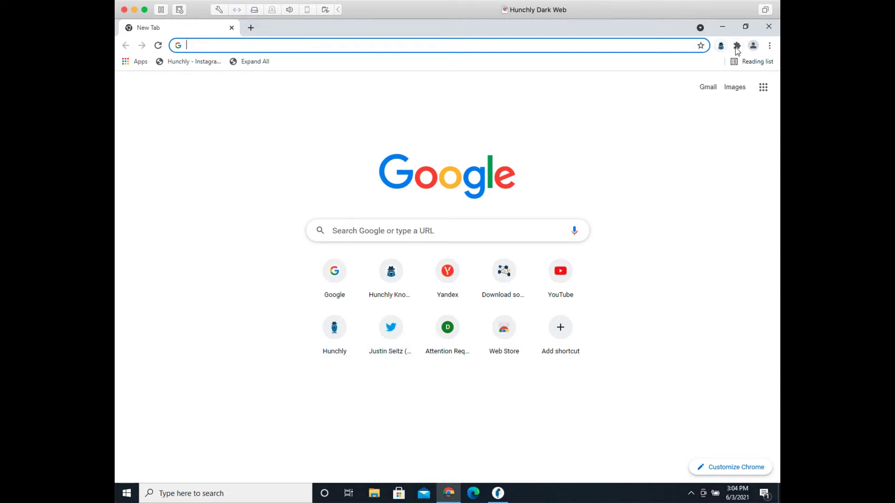
click(738, 46)
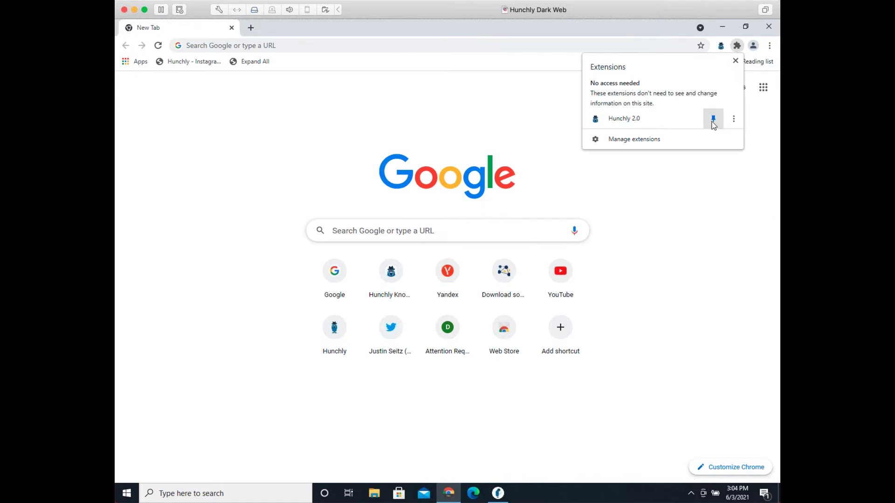
click(684, 257)
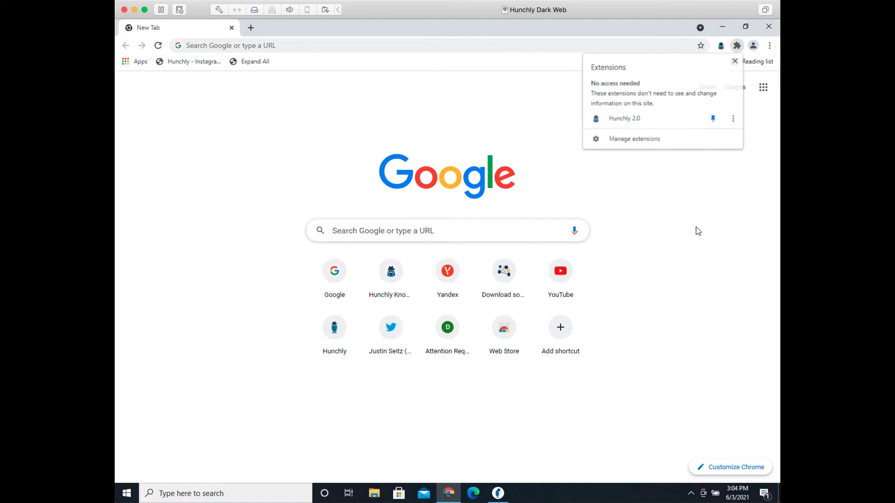
click(721, 47)
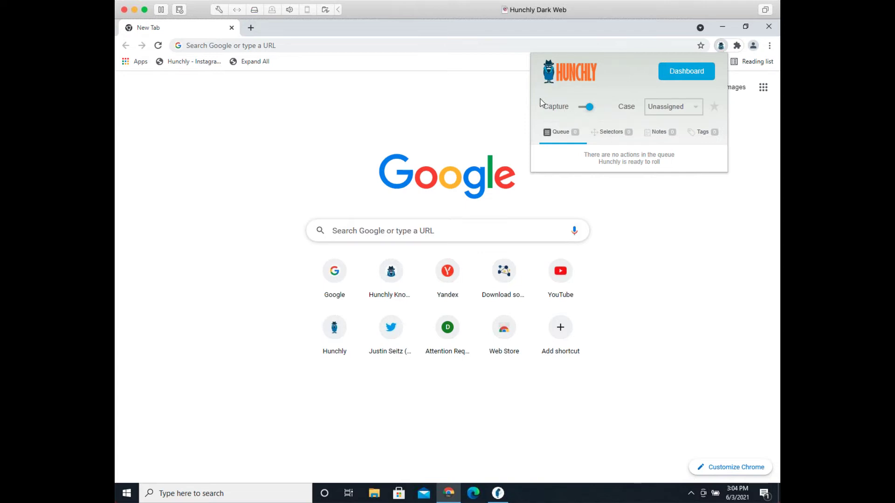
click(549, 112)
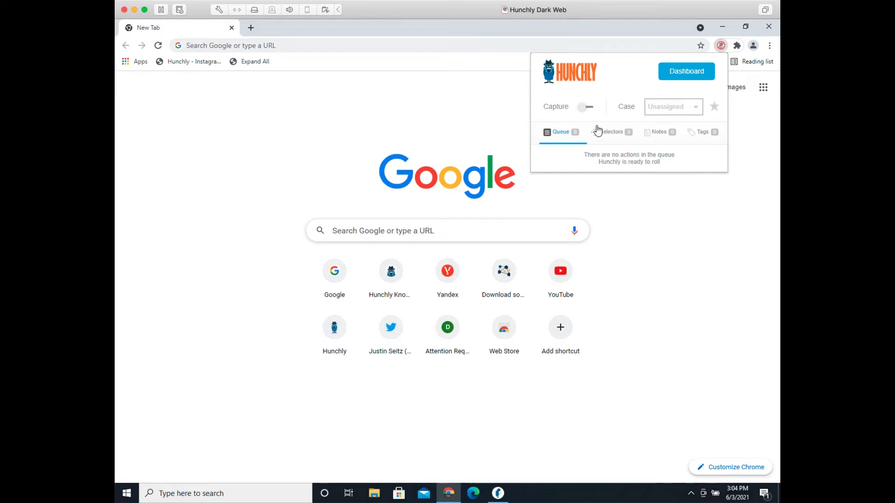
click(590, 107)
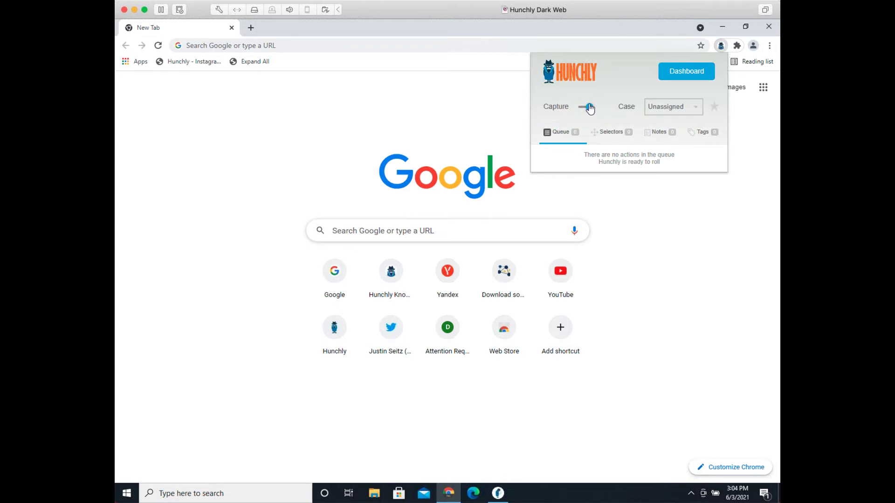
Step: Assign the subject's new case as the extension's active capture case
click(655, 111)
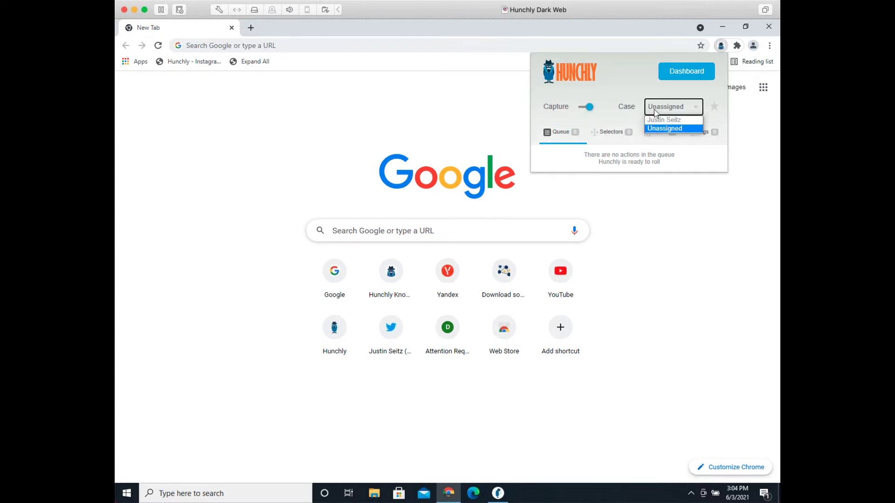
click(655, 120)
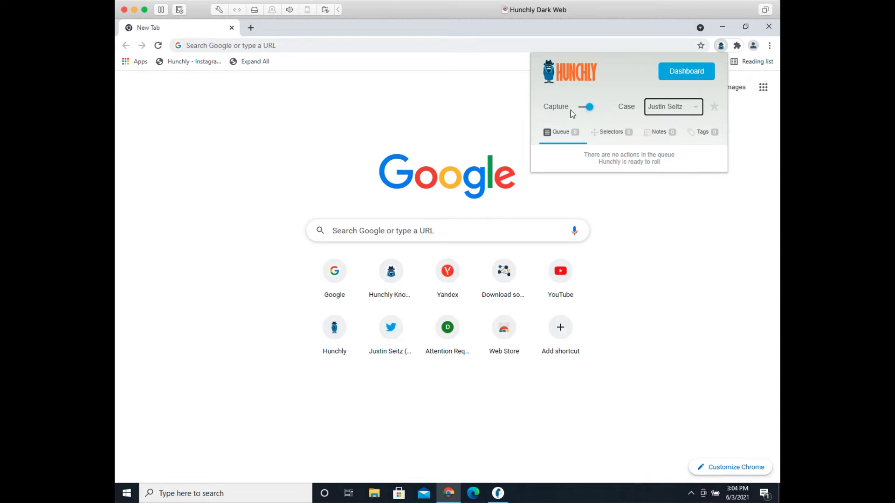
click(681, 232)
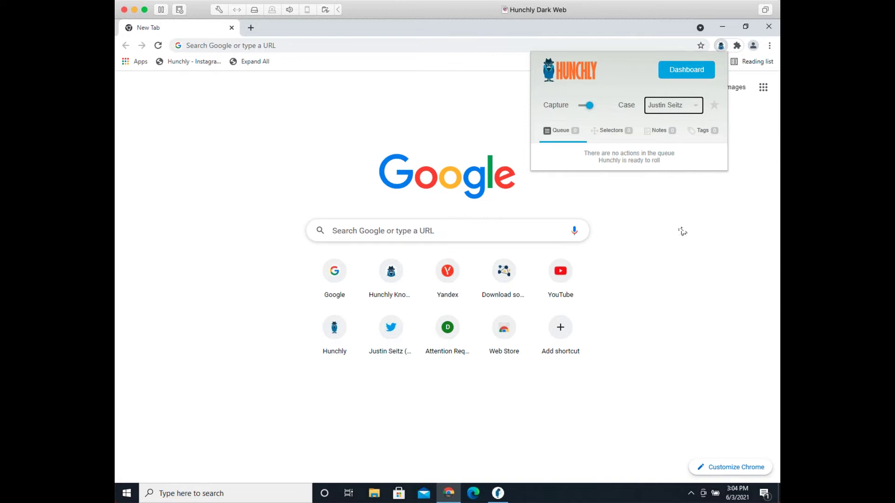
click(342, 45)
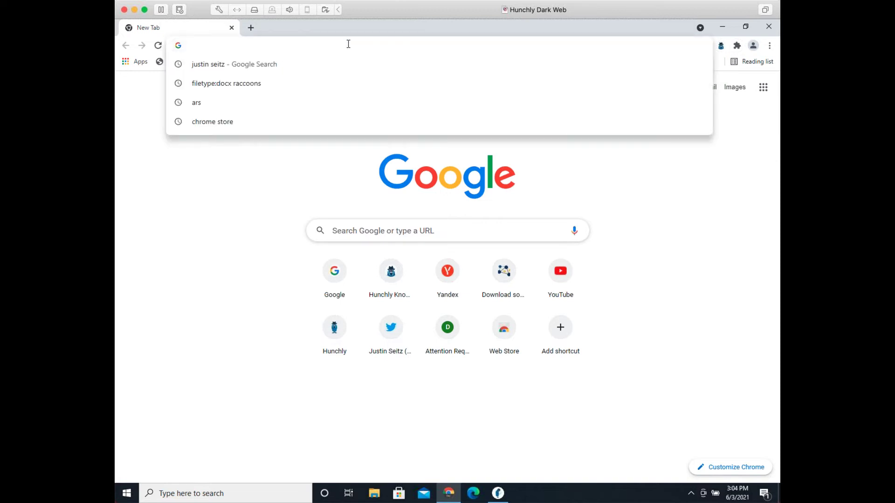
Step: Load google.com, search the subject's full name, and scroll to the related searches
text(google.com)
key(Return)
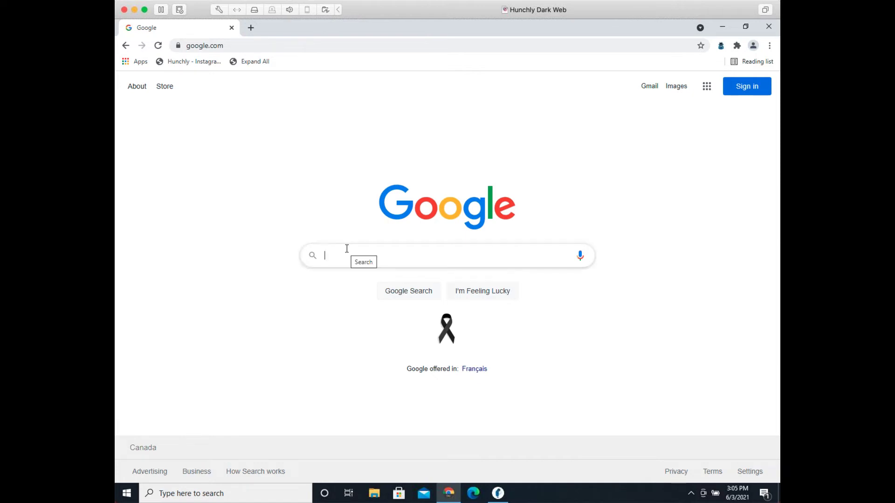
text(justin seitz)
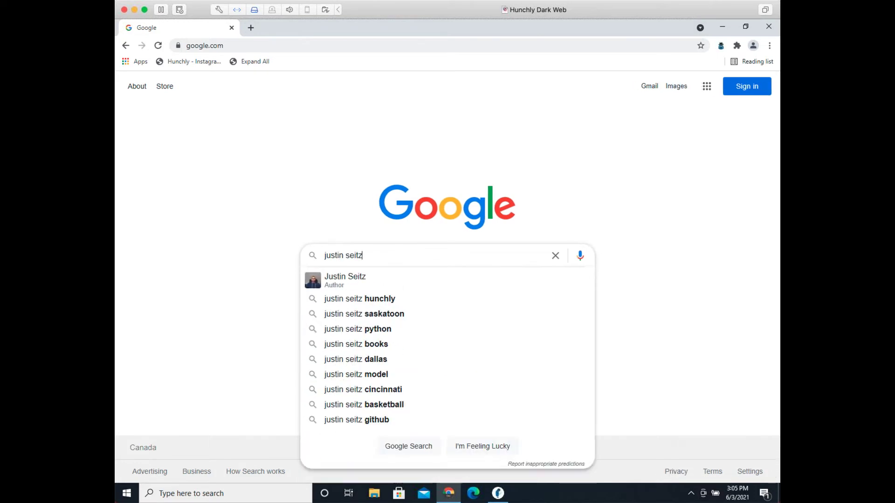
key(Return)
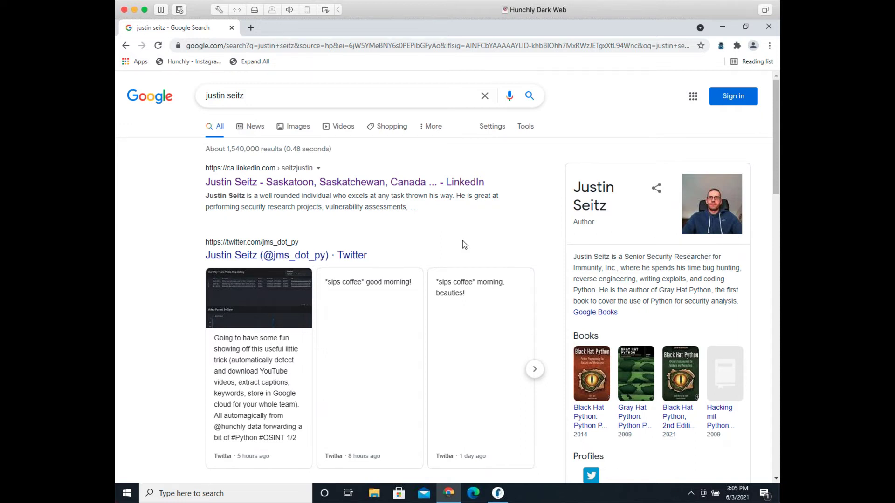
scroll(516, 256, down, 15)
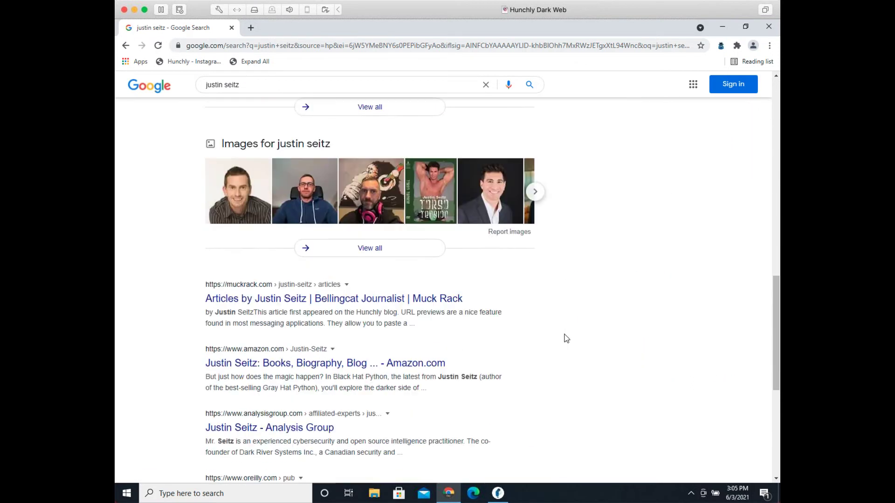
scroll(566, 339, down, 6)
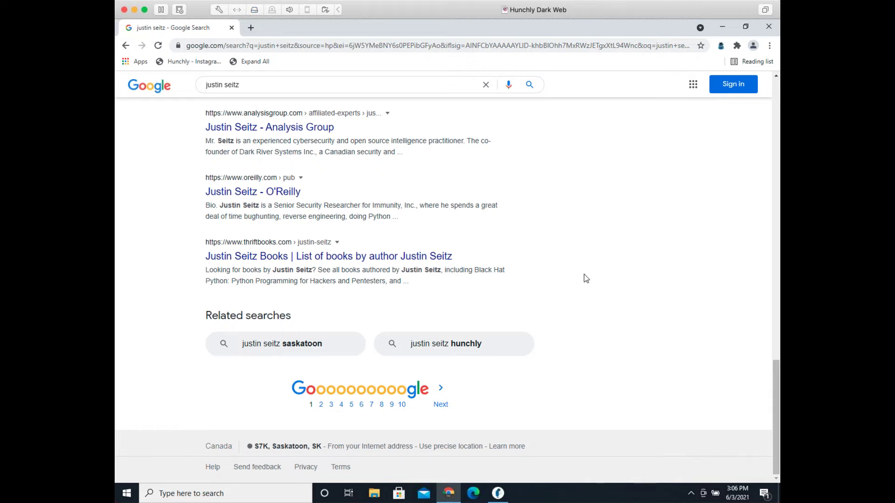
click(497, 500)
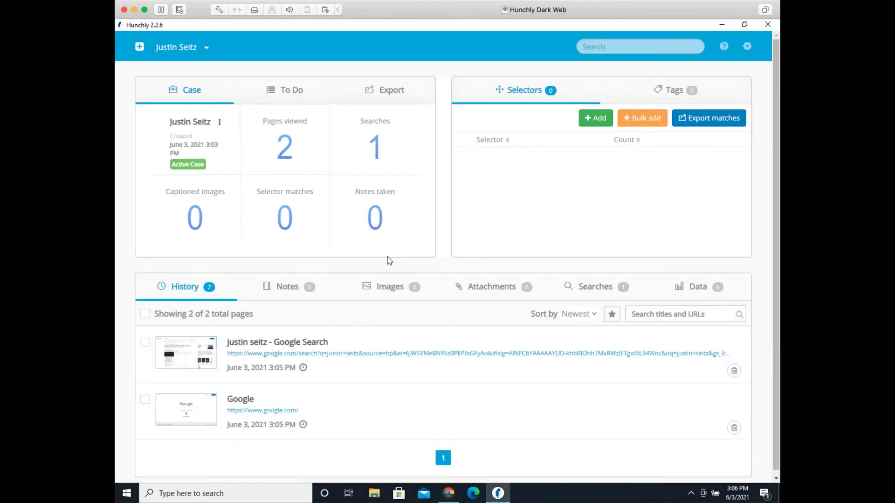
Step: Open the captured Google Search page from History and scroll through its preview
mouse_move(173, 372)
click(298, 344)
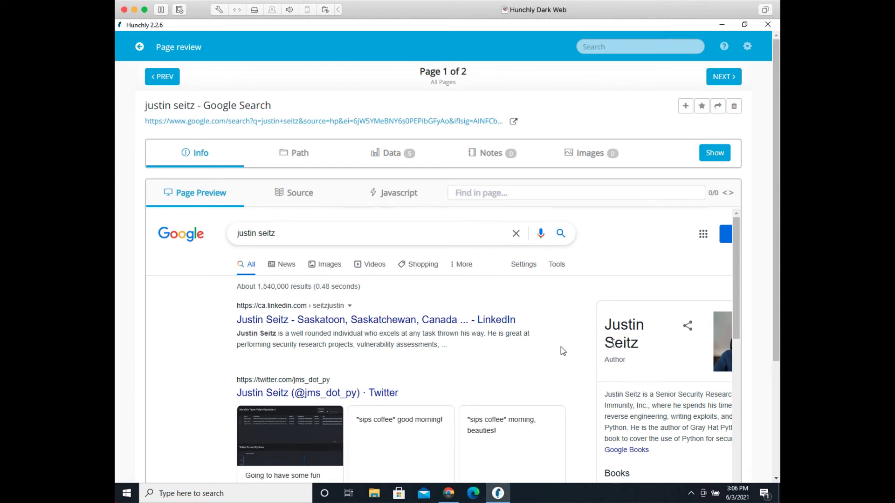
scroll(559, 347, down, 3)
scroll(578, 319, down, 1)
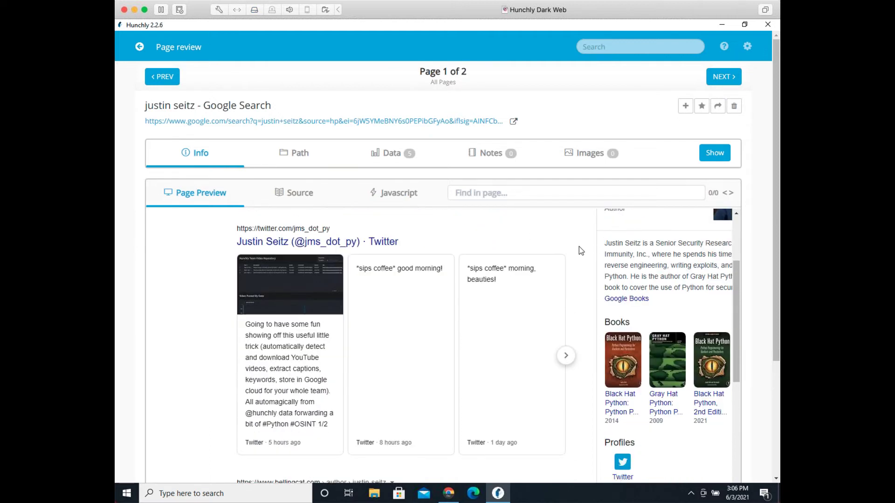
scroll(569, 327, down, 10)
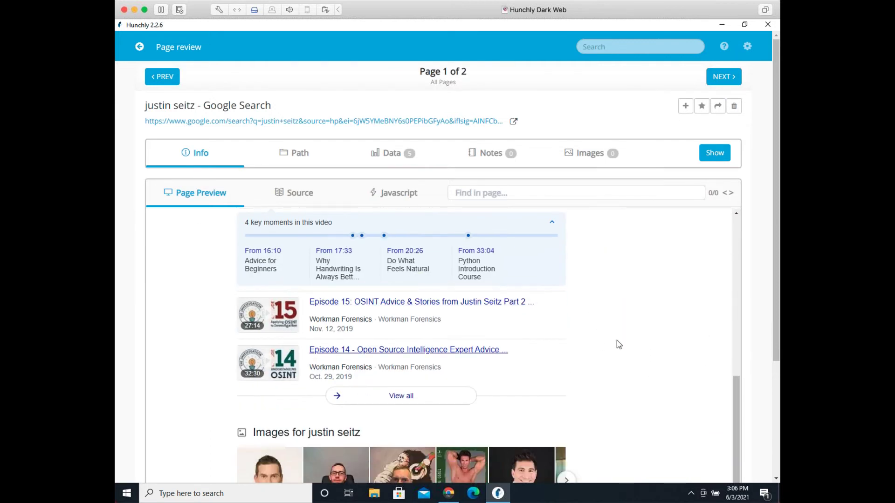
scroll(626, 335, down, 9)
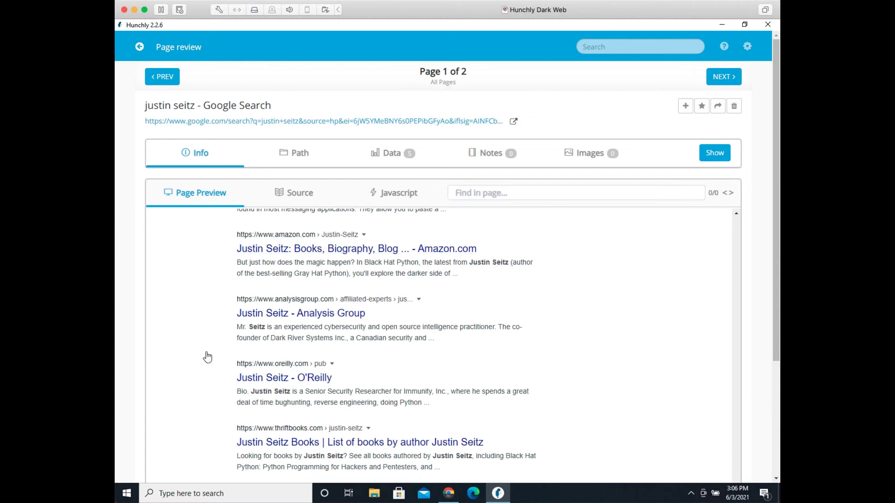
scroll(541, 355, down, 1)
scroll(585, 389, down, 3)
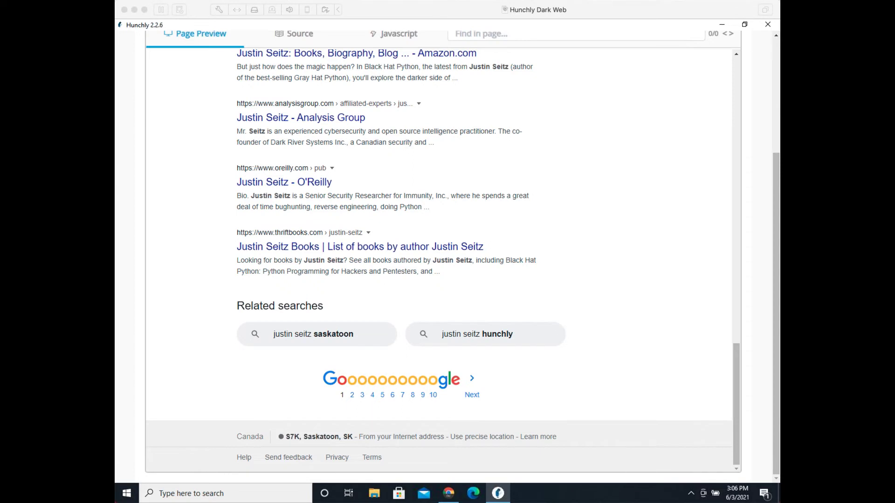
Step: Expand the capture's details showing ID, capture date and SHA-256 hash
click(634, 268)
scroll(634, 268, up, 10)
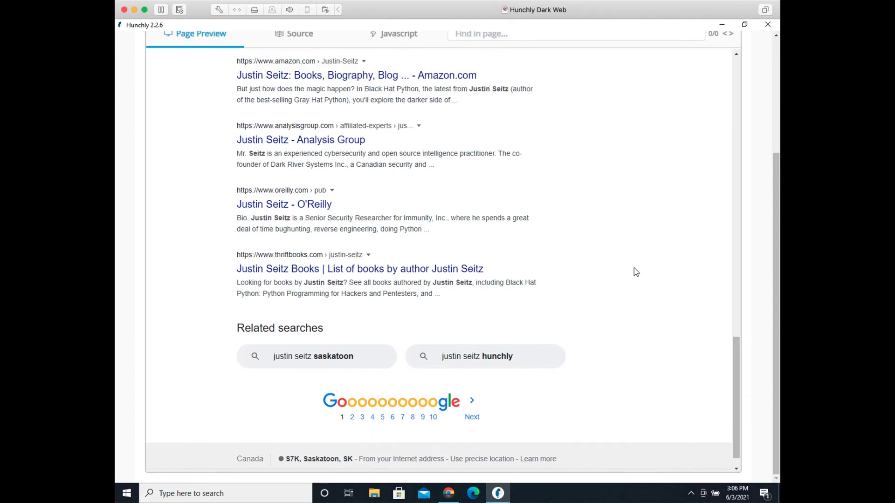
scroll(634, 272, up, 10)
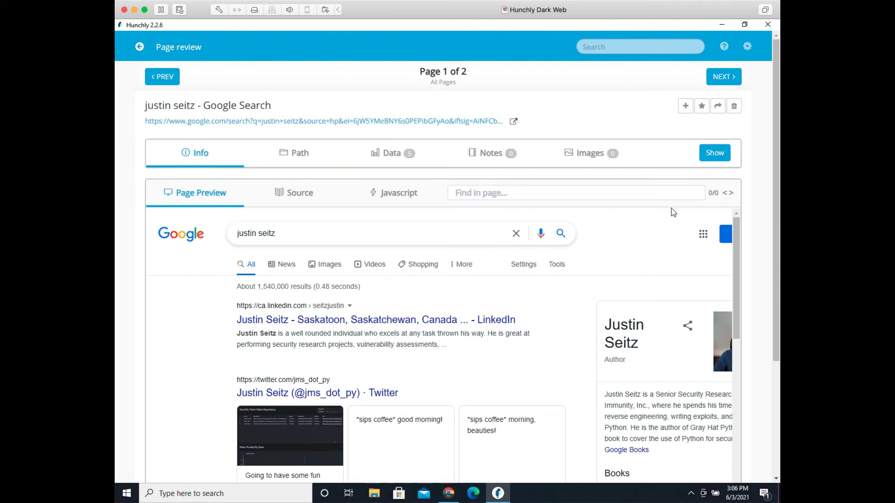
click(710, 158)
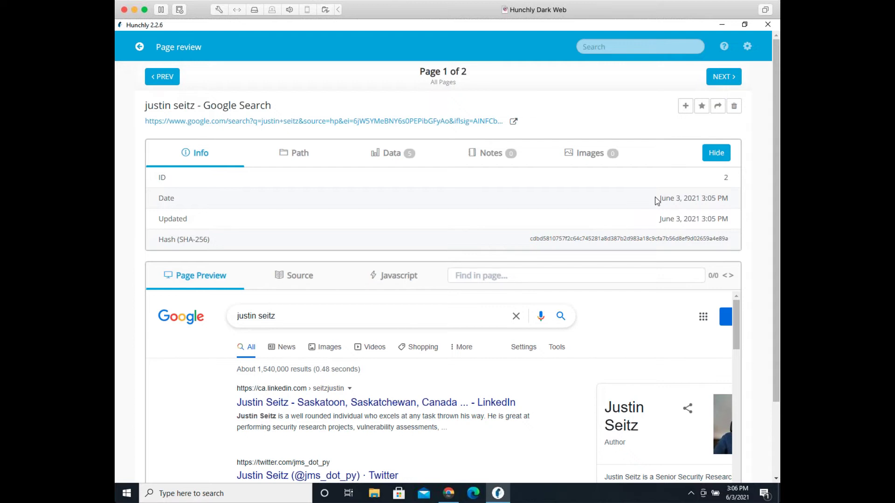
Step: Select the page's SHA-256 hash in the Info tab, then deselect it
double_click(600, 240)
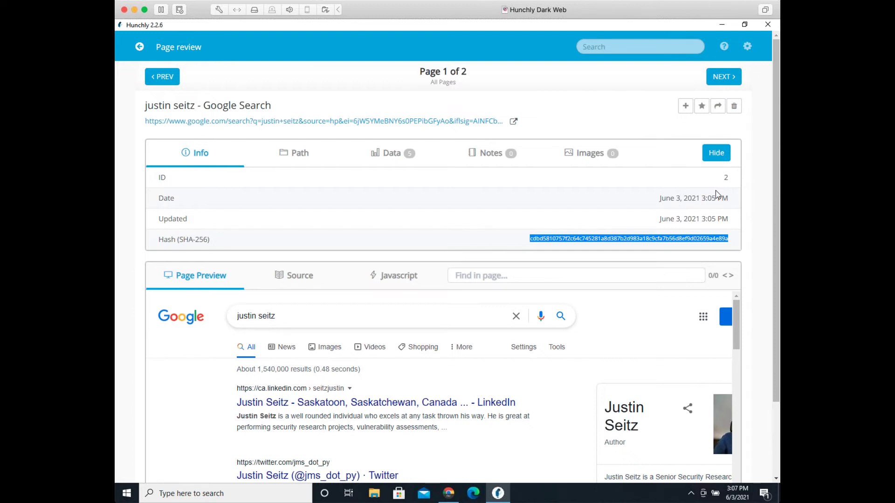
click(696, 231)
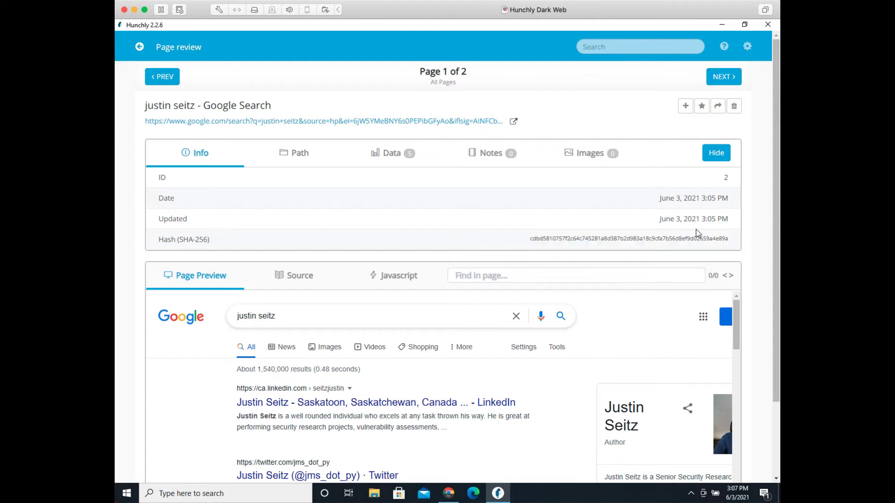
Step: Add the subject's full name as a selector and filter history to its one matching page
click(138, 47)
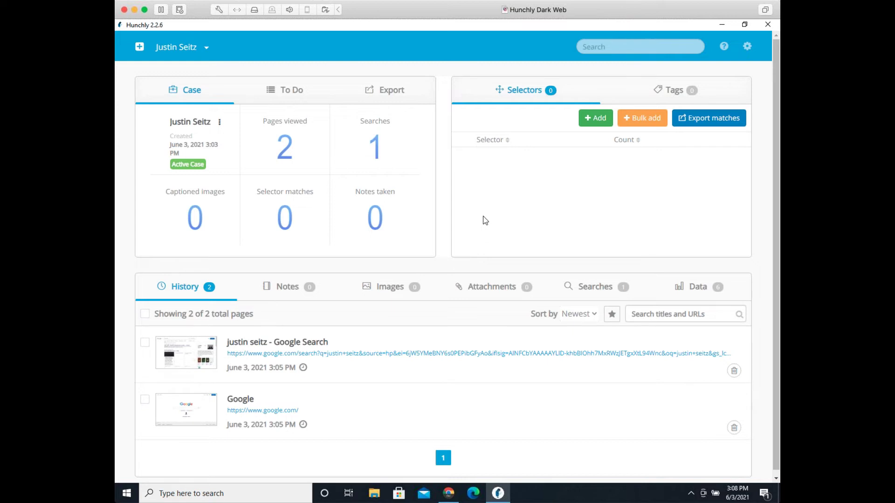
click(595, 120)
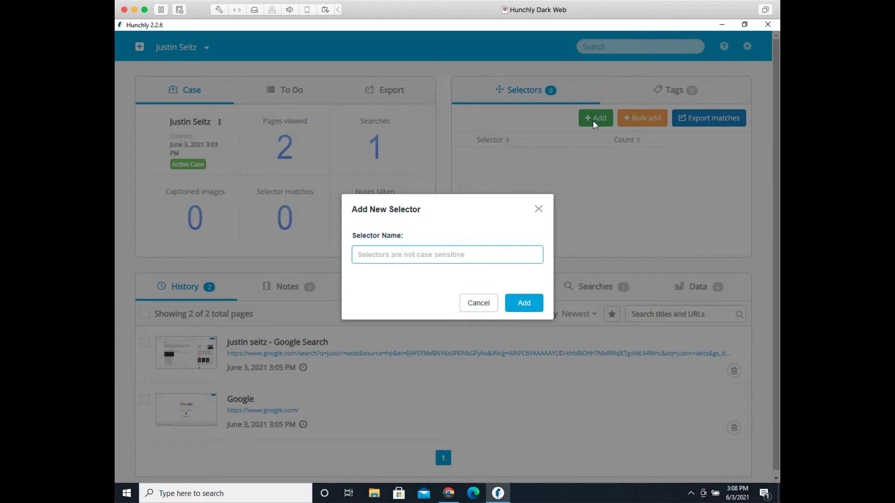
text(Justin Seitz)
key(Return)
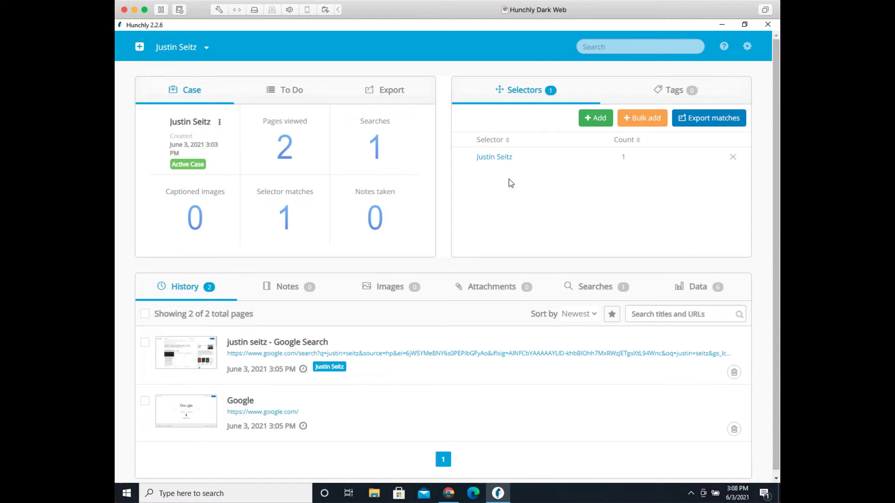
click(499, 159)
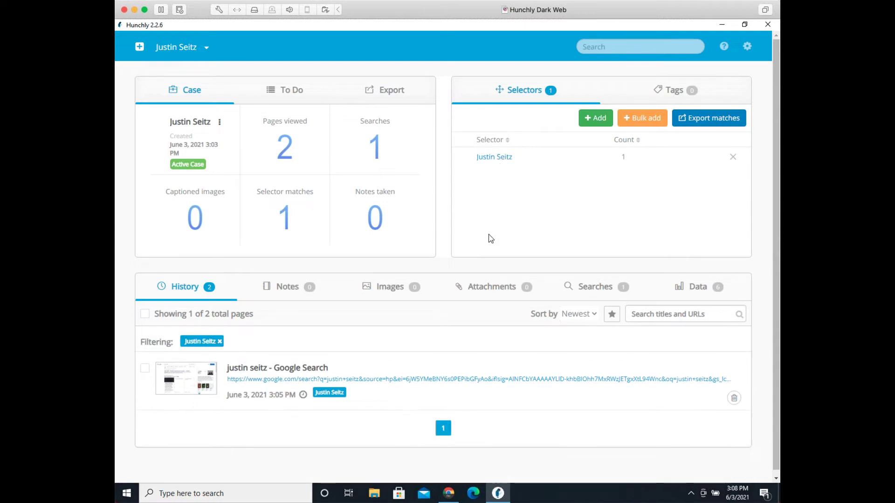
Step: Remove the Filtering chip so History lists both captured pages
click(220, 341)
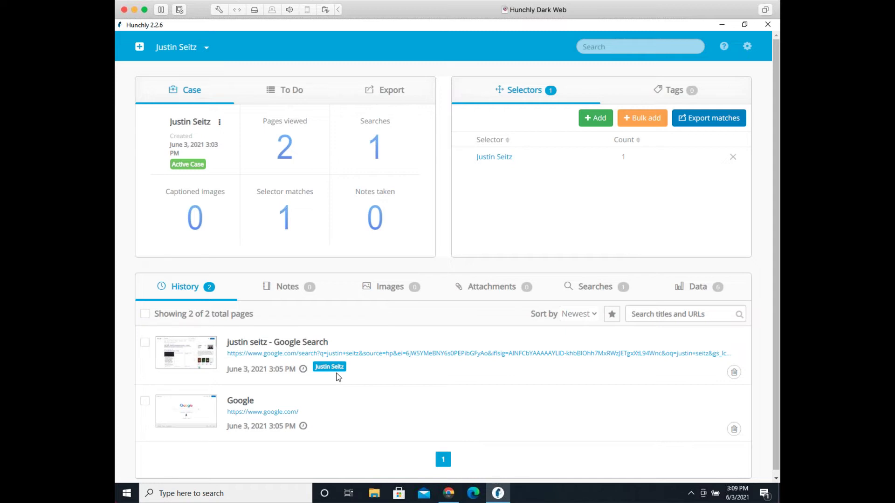
Step: Add the subject's e-mail address as a second selector, currently with 0 matches
click(598, 118)
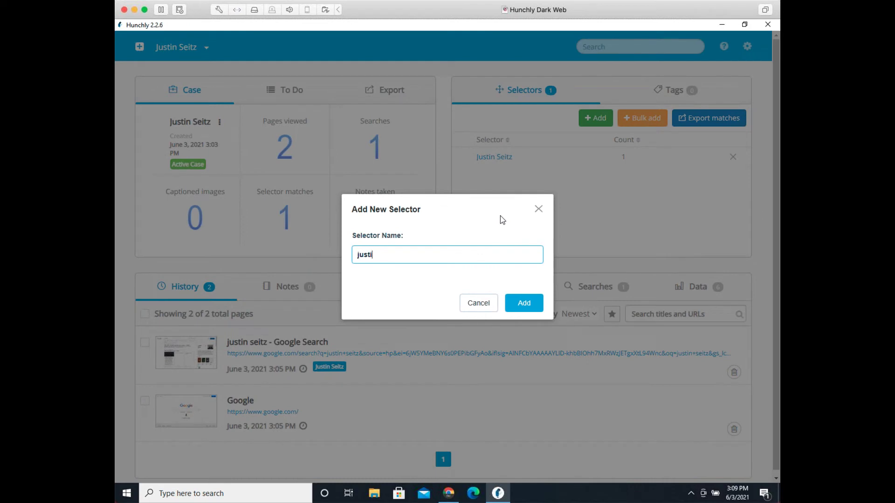
key(Return)
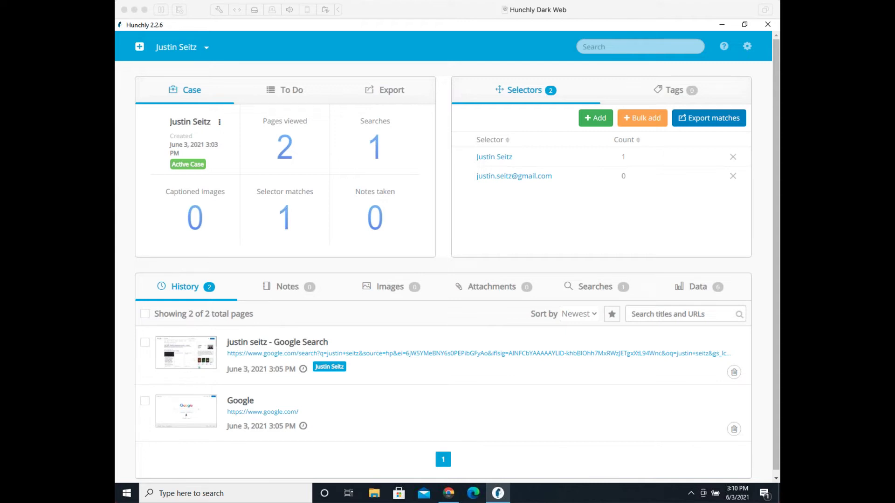
click(450, 244)
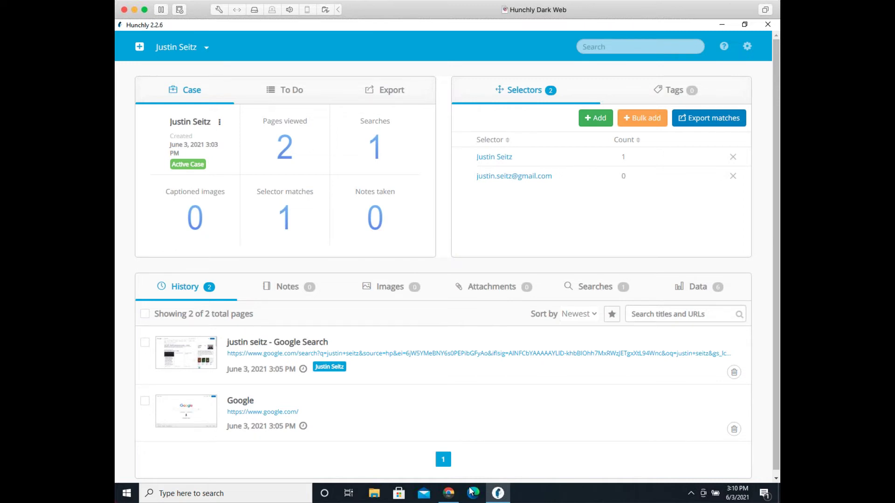
Step: In Chrome, scroll through the subject's public Instagram profile and posts grid
click(449, 493)
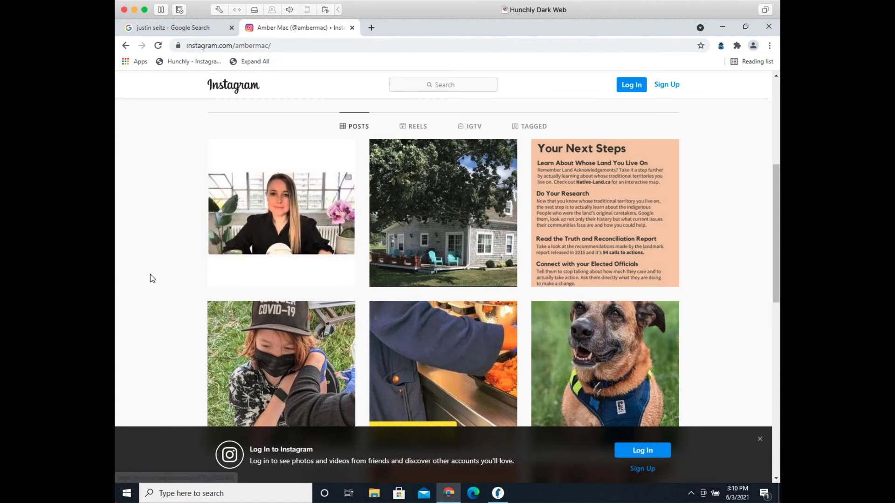
scroll(151, 275, up, 4)
scroll(150, 274, up, 1)
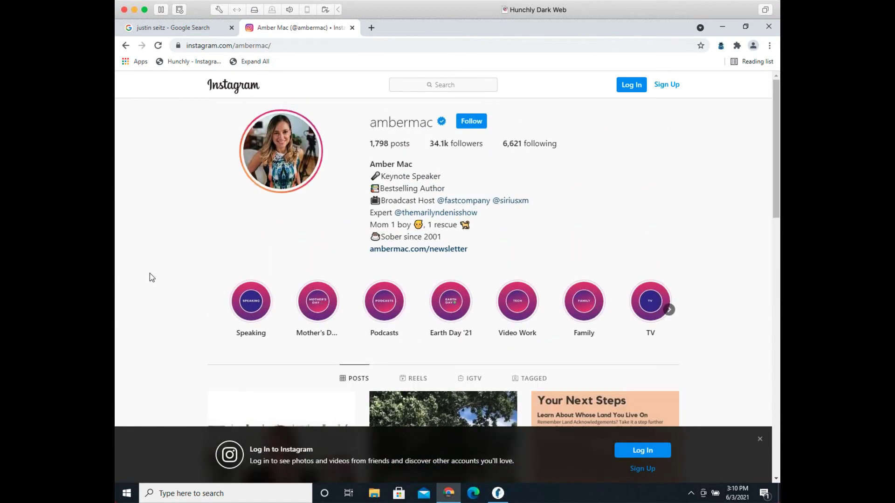
scroll(150, 273, down, 4)
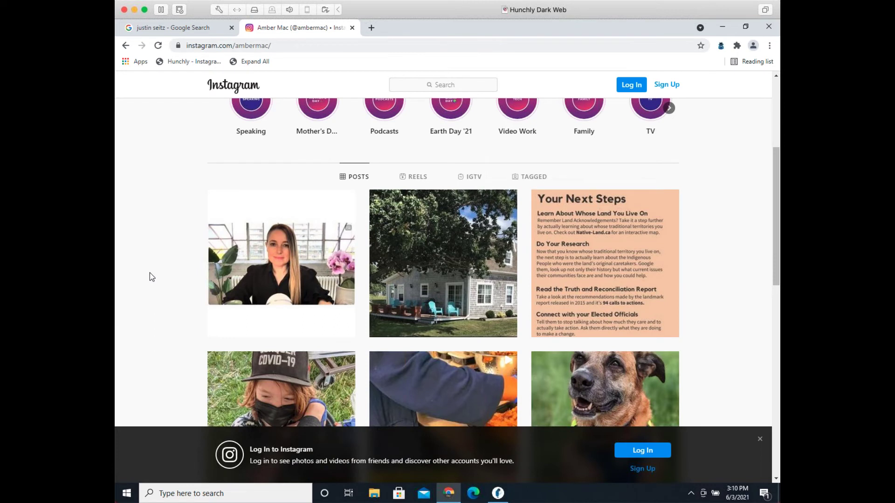
scroll(149, 273, down, 2)
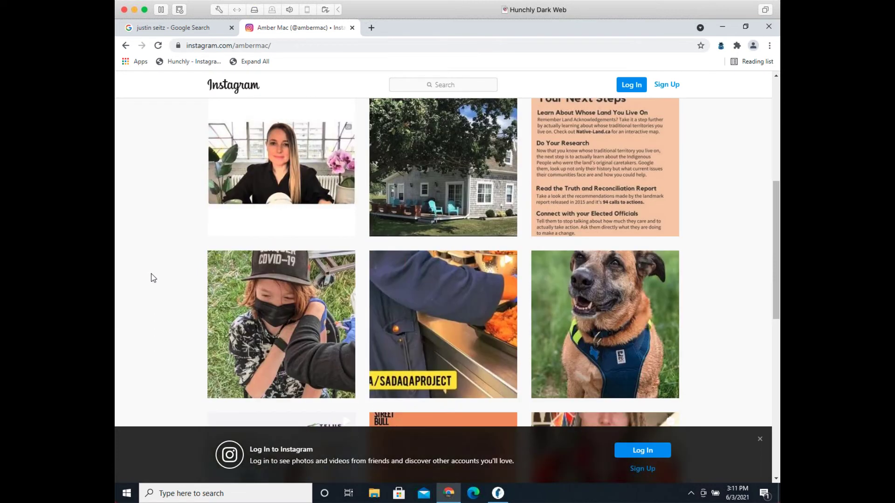
scroll(156, 275, down, 7)
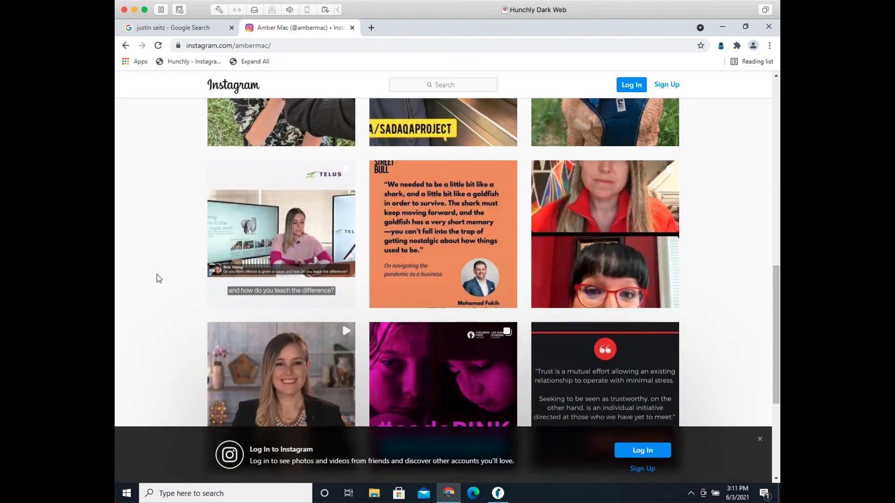
scroll(157, 275, down, 2)
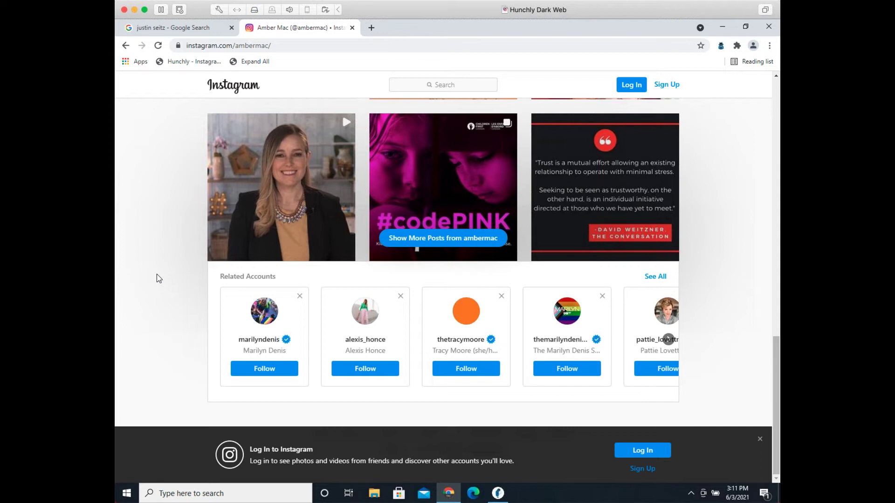
scroll(236, 256, up, 15)
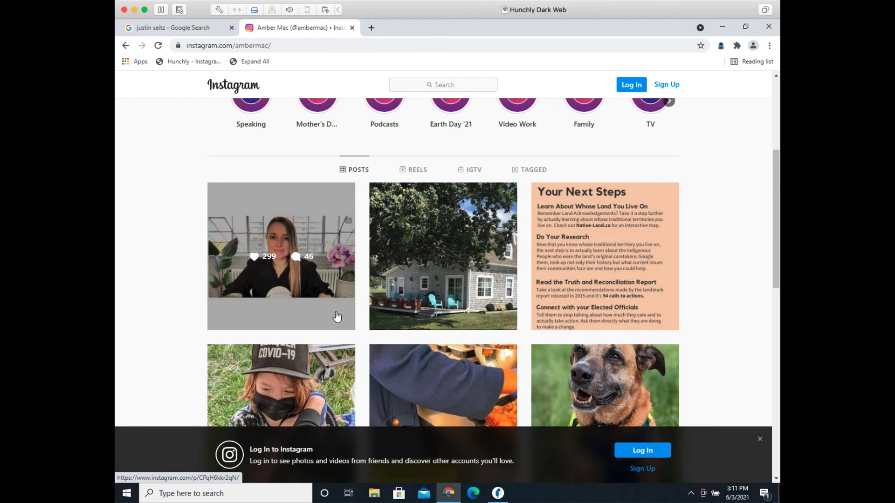
Step: Finish scrolling the Instagram profile and return to Hunchly, now showing 3 pages viewed
scroll(333, 321, down, 15)
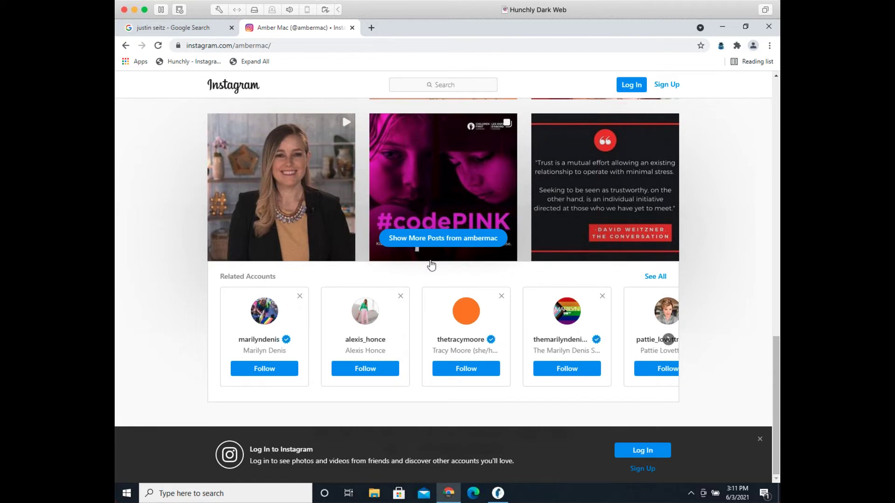
scroll(429, 258, up, 6)
scroll(295, 177, up, 7)
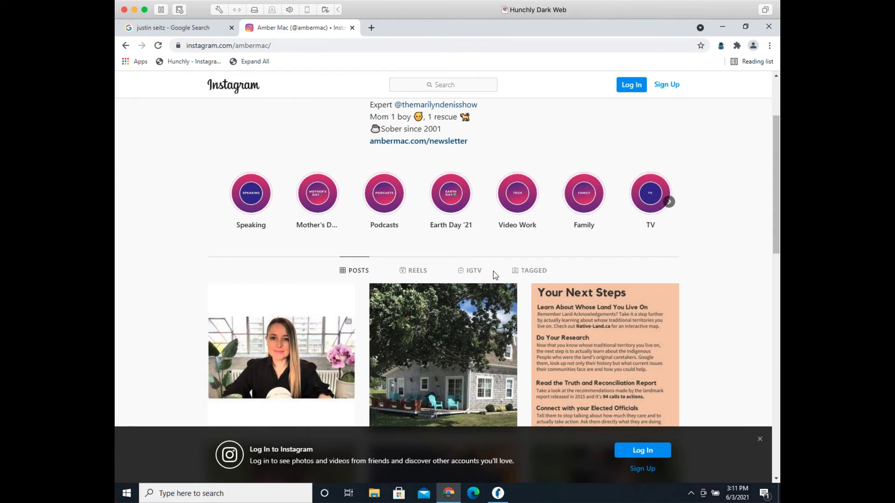
scroll(493, 271, down, 10)
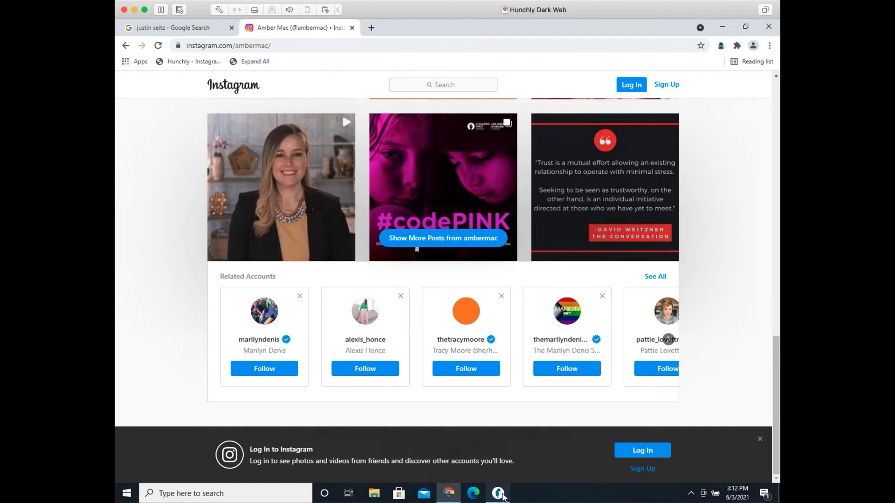
mouse_move(503, 498)
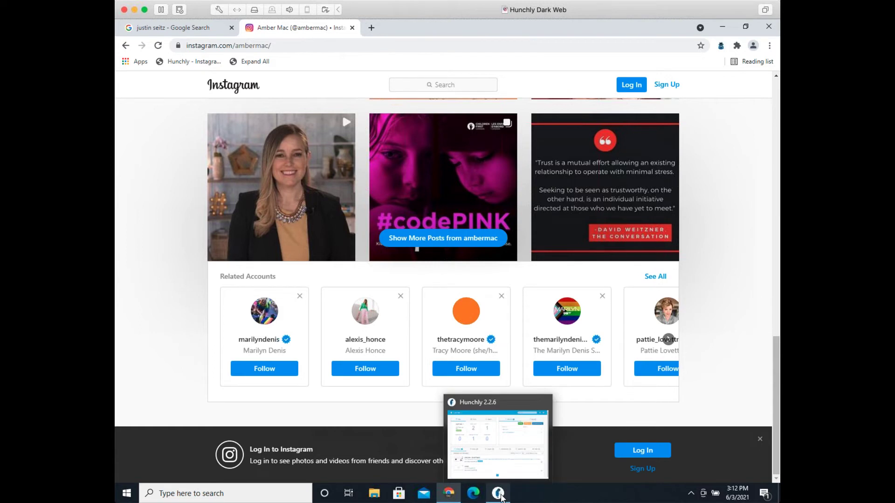
click(501, 498)
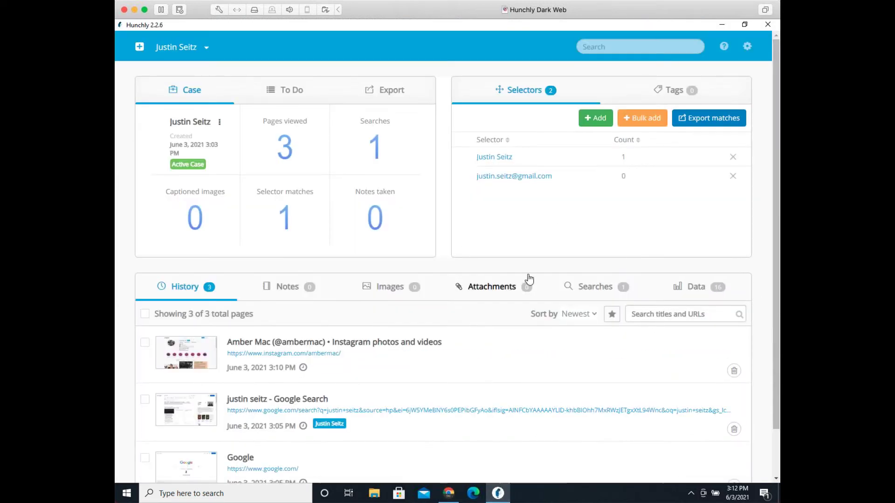
Step: Set page capture sensitivity to All changes (Beta), save, and return to the dashboard
click(748, 48)
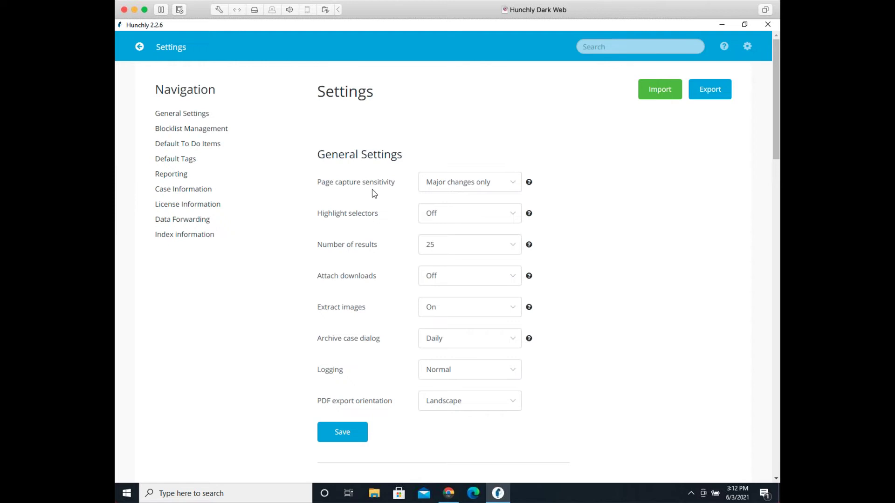
click(476, 188)
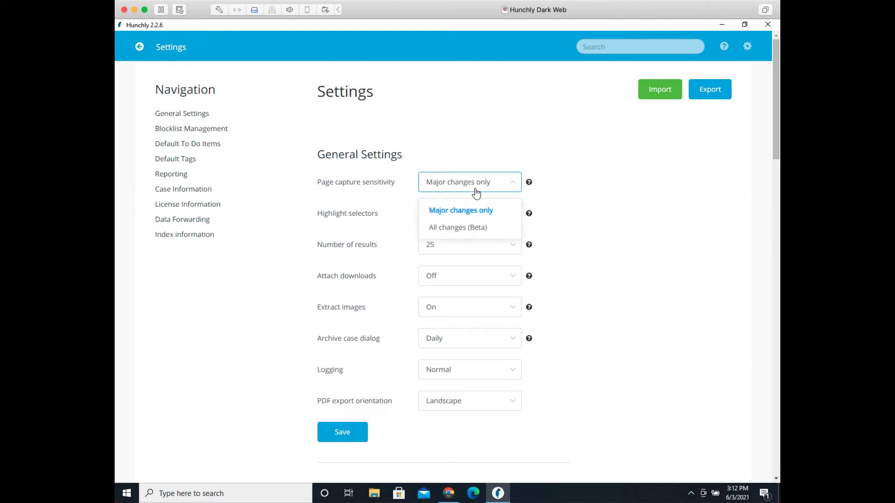
click(478, 229)
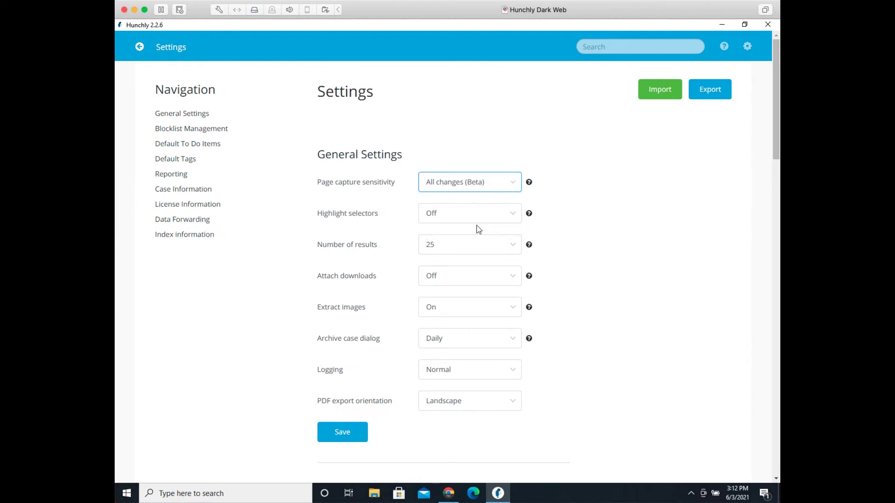
click(345, 430)
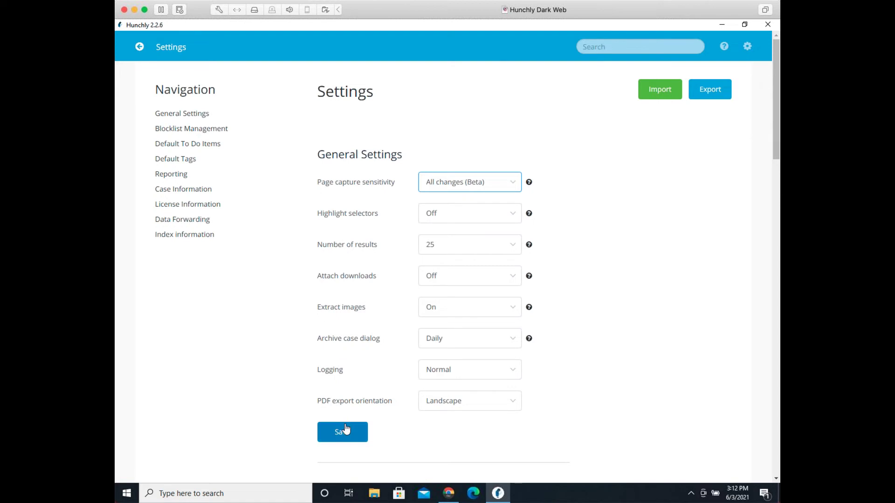
click(140, 46)
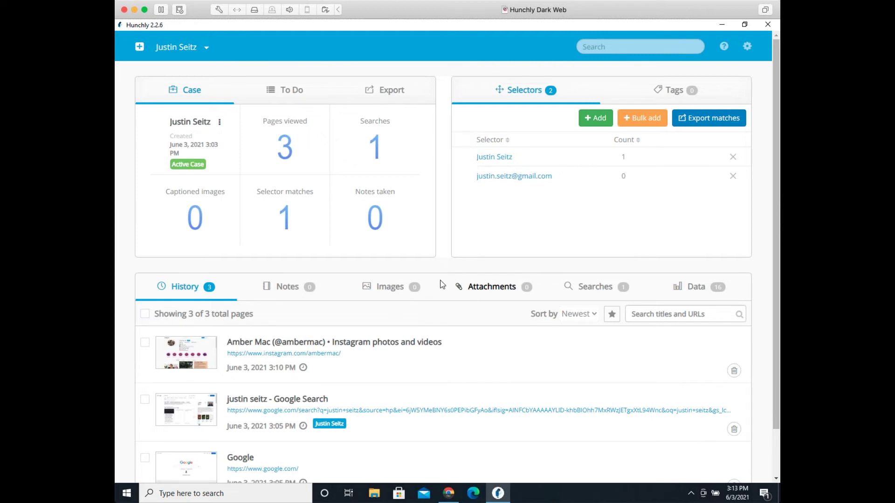
mouse_move(445, 498)
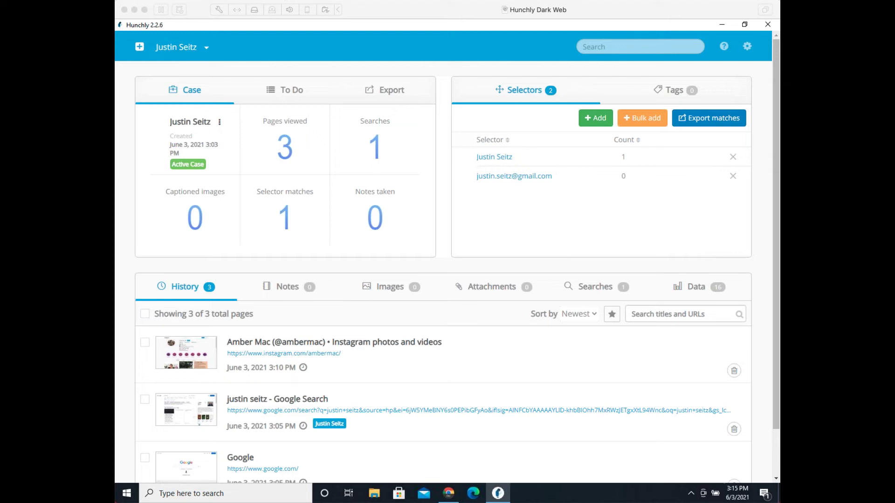
Step: Try the single and bulk selector entry dialogs, cancelling both without adding anything
click(538, 189)
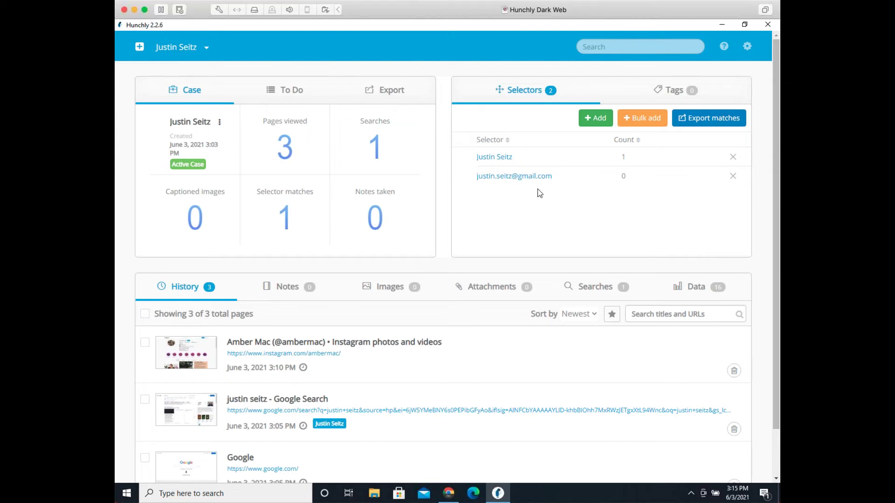
click(596, 119)
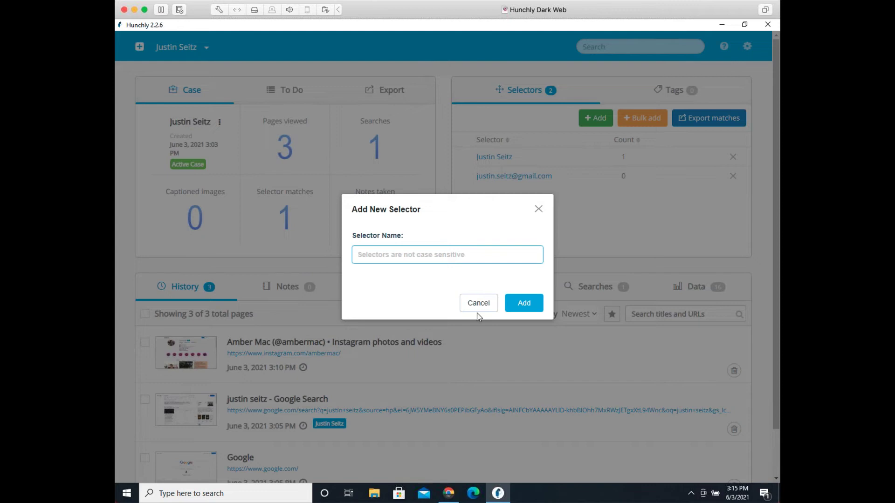
click(487, 304)
click(658, 116)
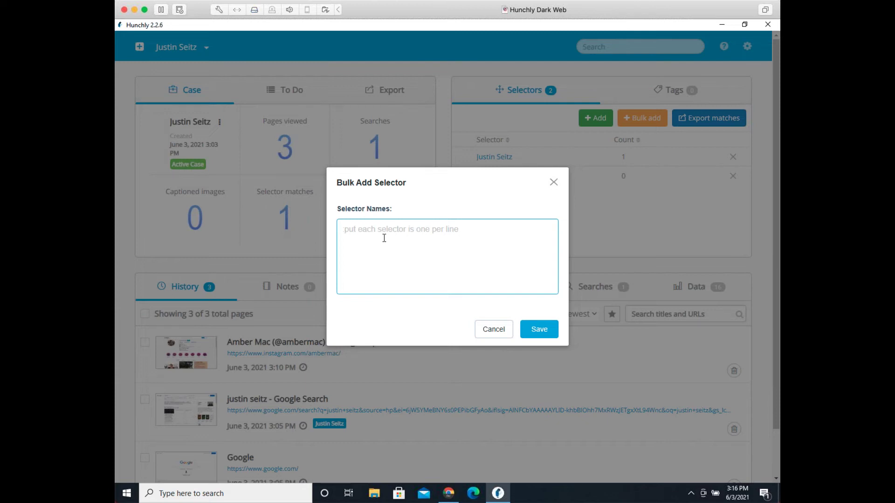
click(494, 330)
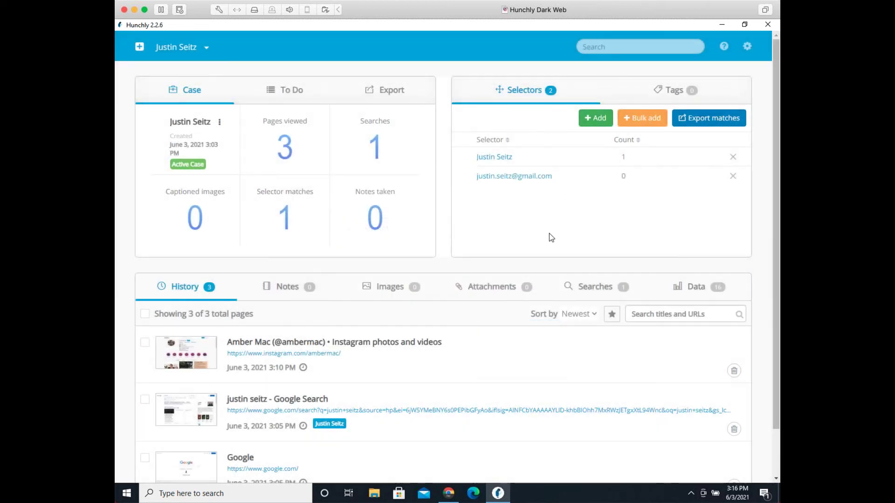
Step: Add the subject's phone number as a third case selector
click(595, 118)
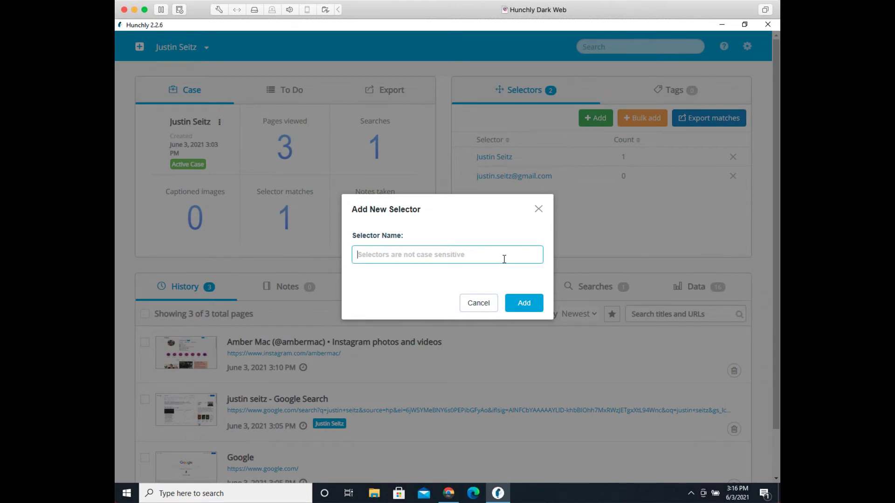
text(867-53099)
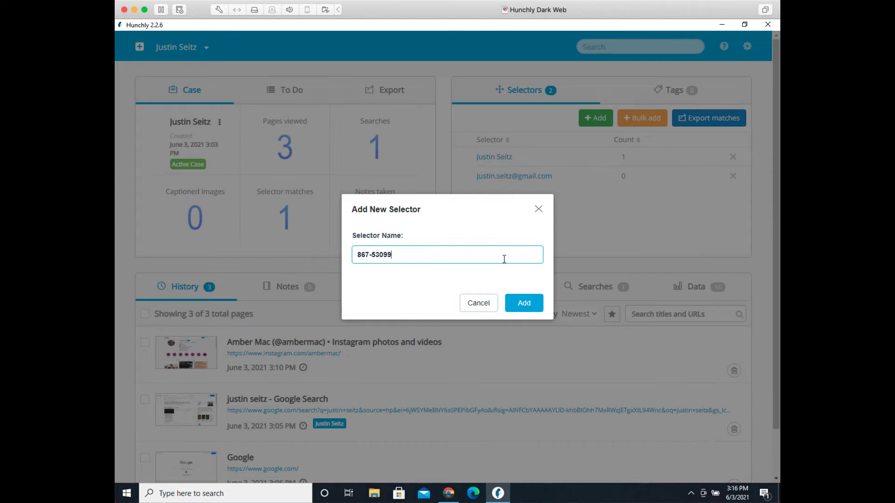
key(BackSpace)
key(BackSpace)
key(BackSpace)
key(BackSpace)
key(BackSpace)
key(Return)
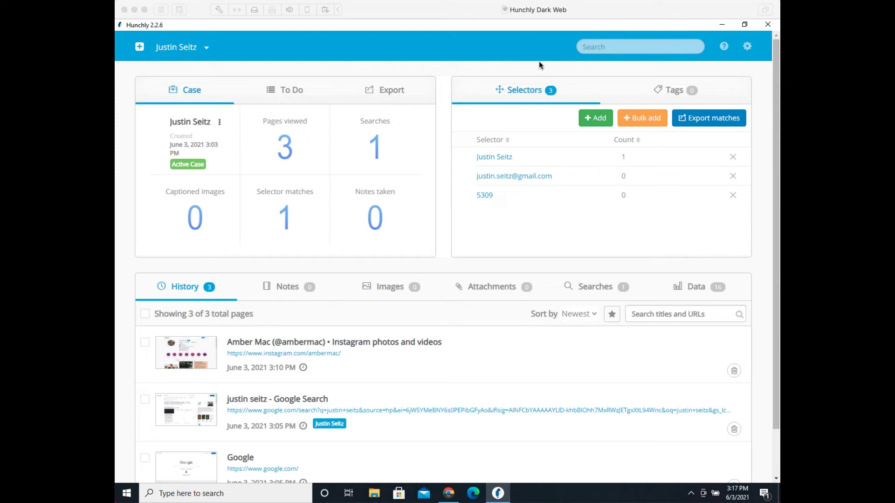
click(643, 86)
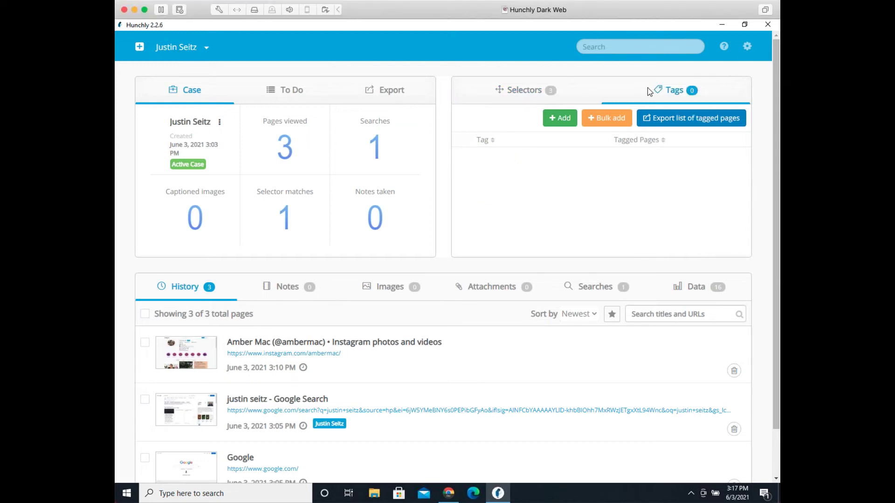
Step: Create the case tags Social Media and OSINT Related
click(551, 120)
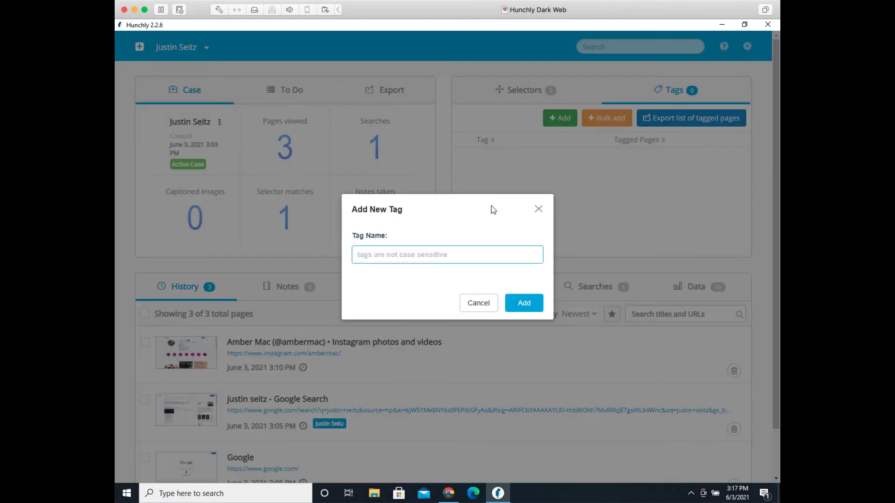
text(Social Media)
key(Return)
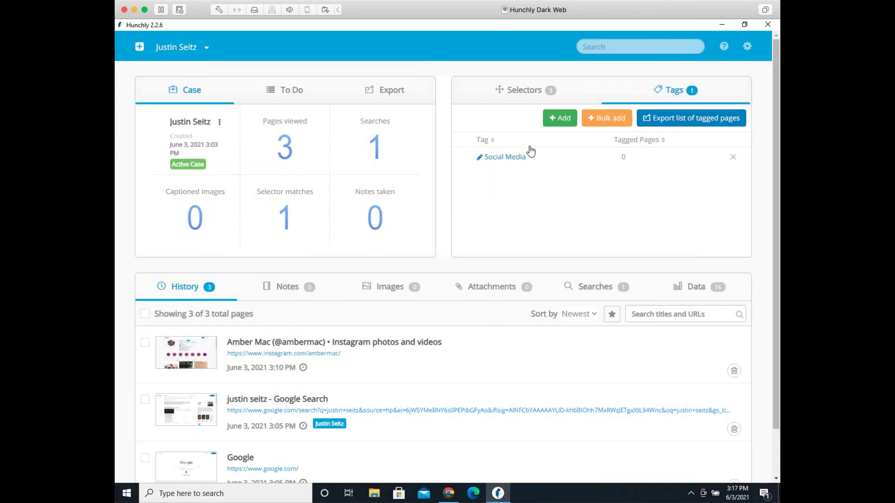
click(552, 125)
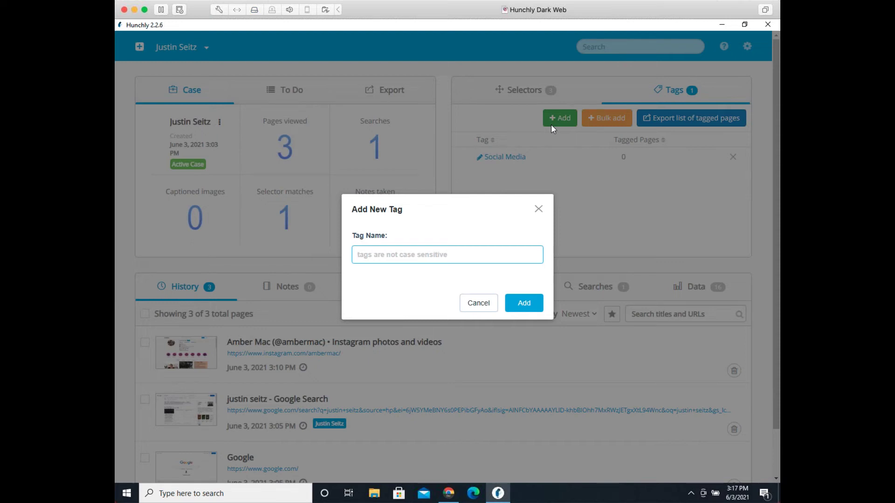
text(OSINTRecon)
key(Return)
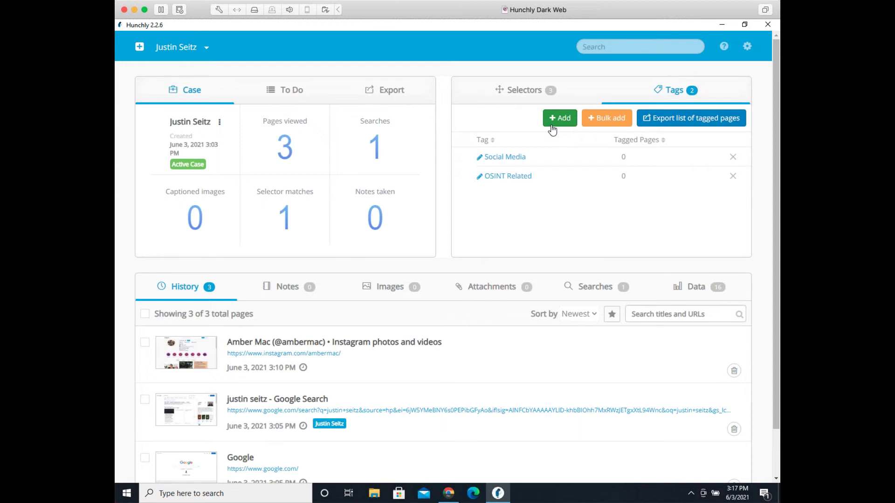
click(447, 494)
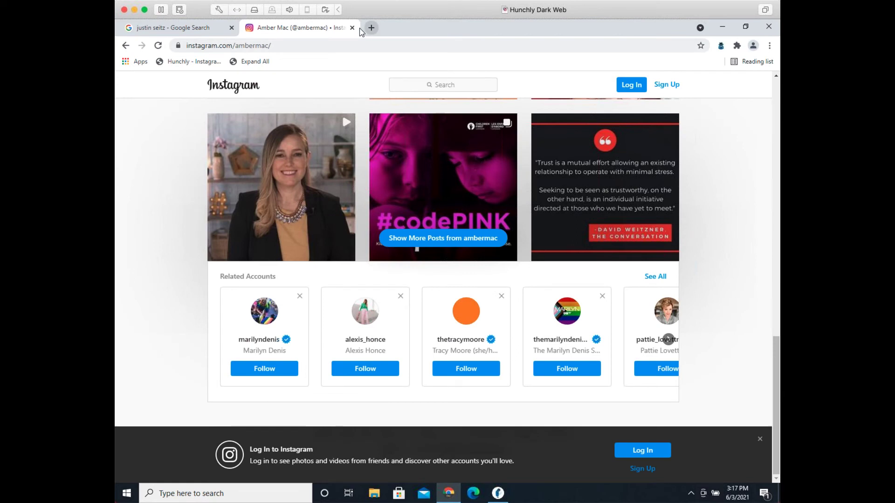
Step: Close the Instagram tab and open the subject's bellingcat author page from the Google results
click(353, 28)
scroll(236, 200, up, 10)
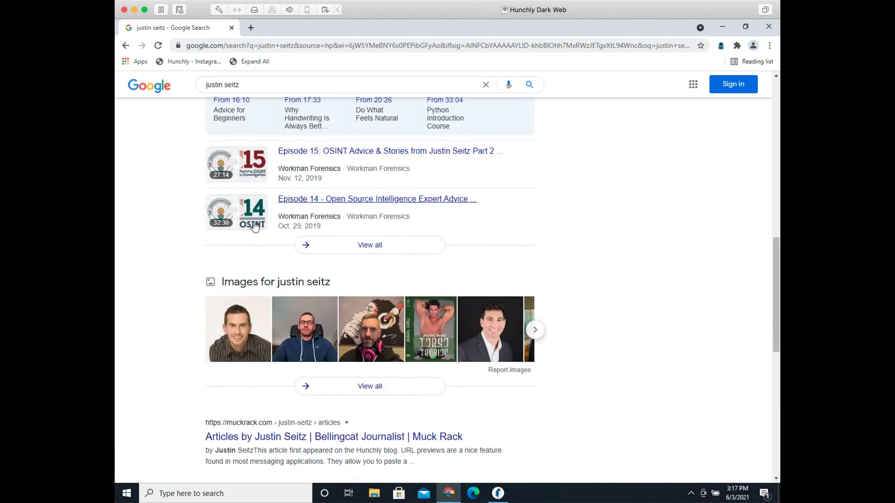
scroll(279, 242, up, 5)
scroll(312, 259, down, 4)
click(349, 309)
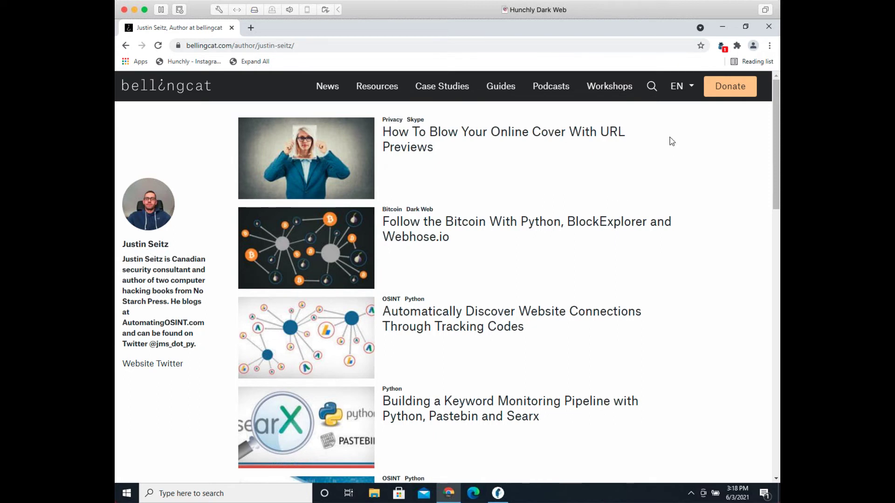
click(723, 46)
Step: Tag the bellingcat author page as OSINT Related through the Hunchly extension
click(704, 133)
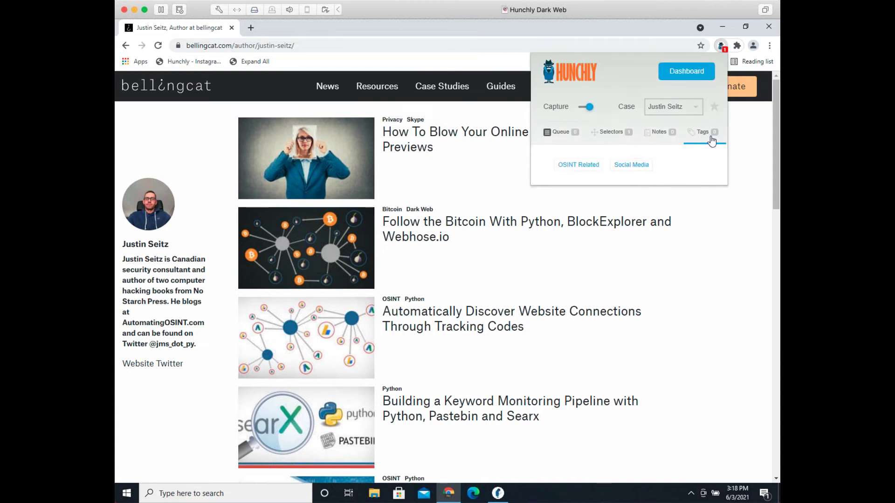
click(577, 168)
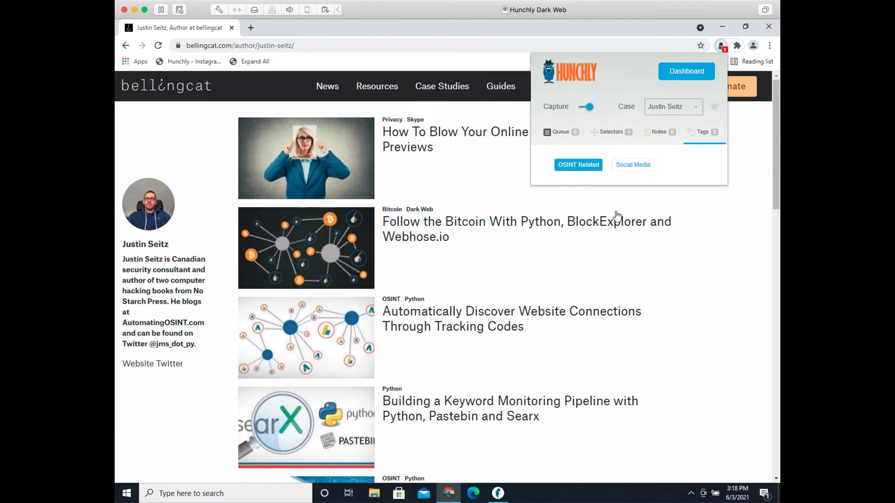
click(214, 414)
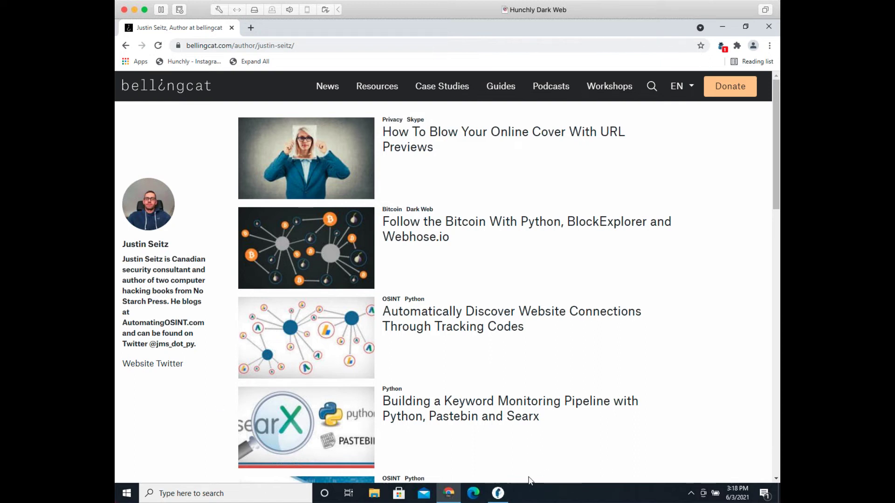
click(507, 492)
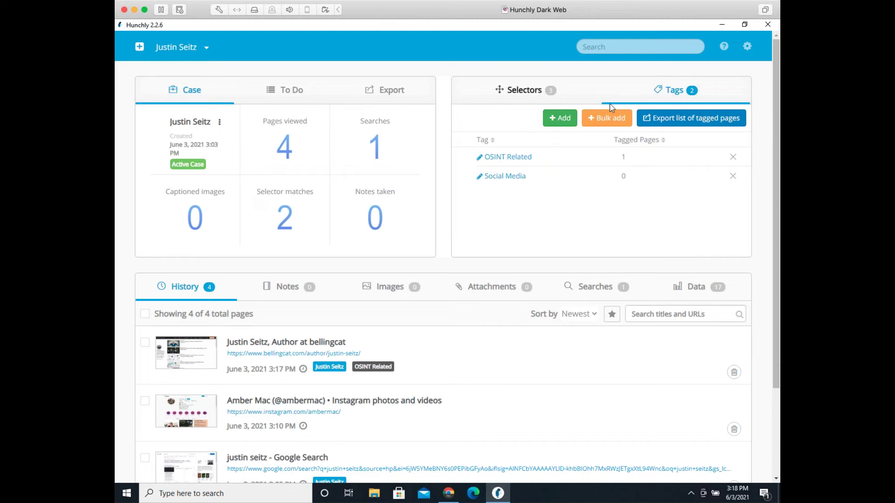
click(530, 159)
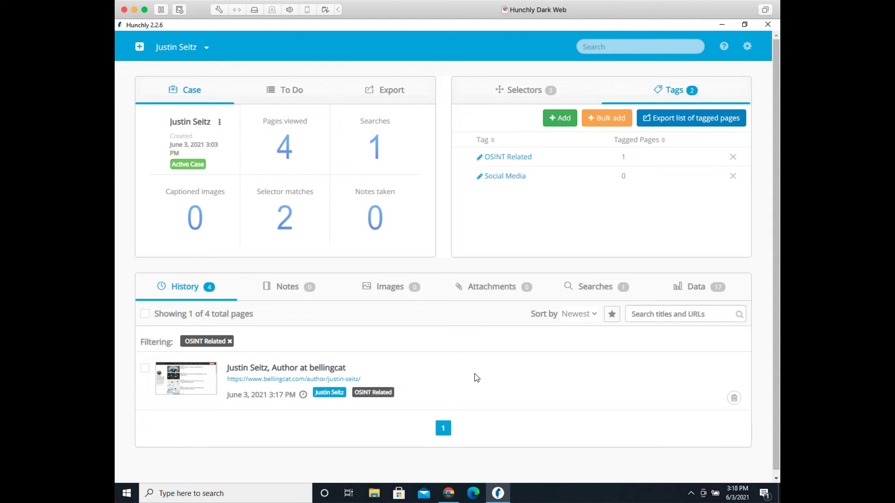
click(526, 98)
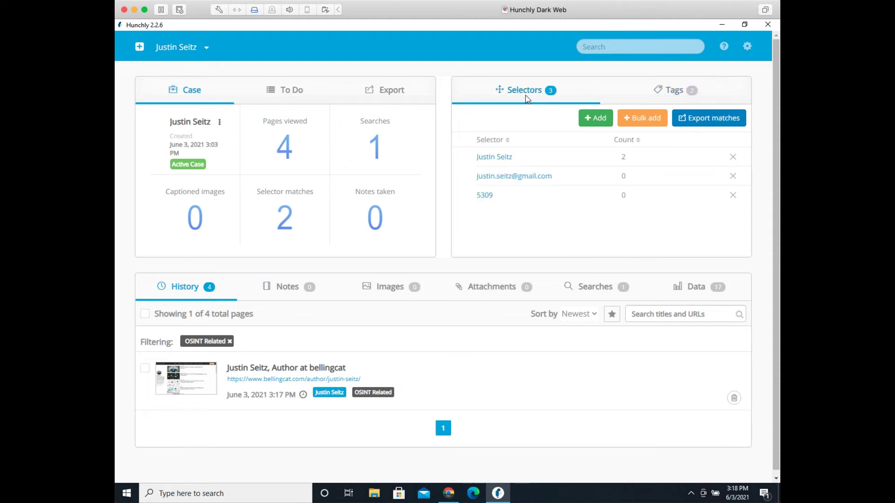
click(510, 160)
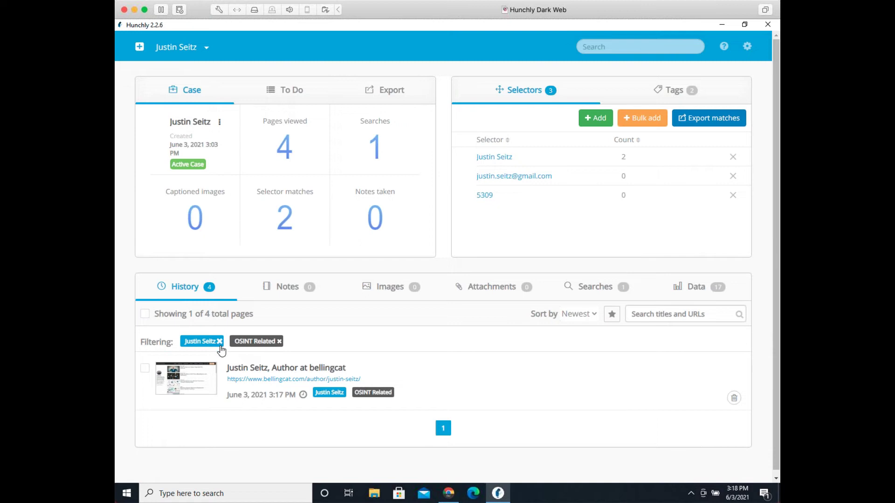
click(279, 342)
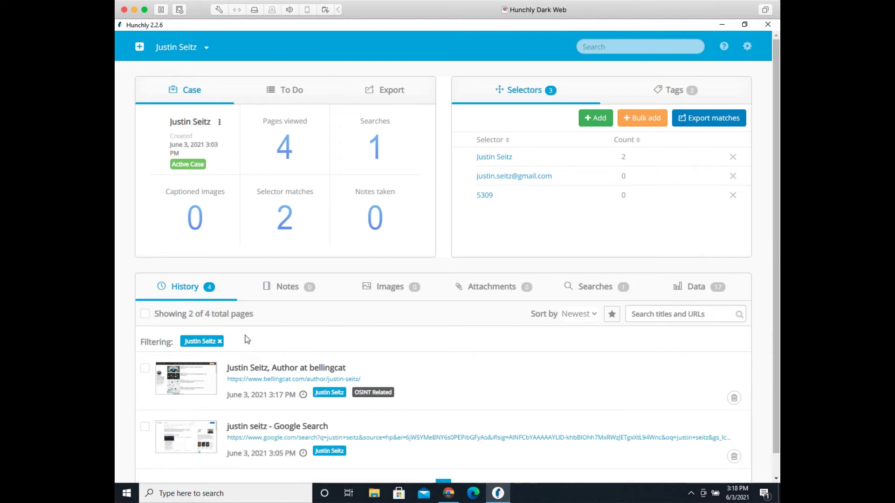
click(220, 342)
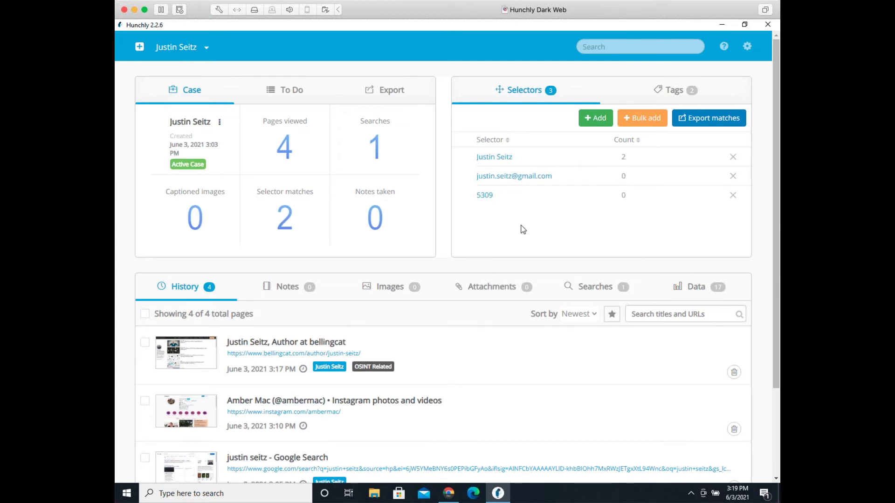
click(650, 96)
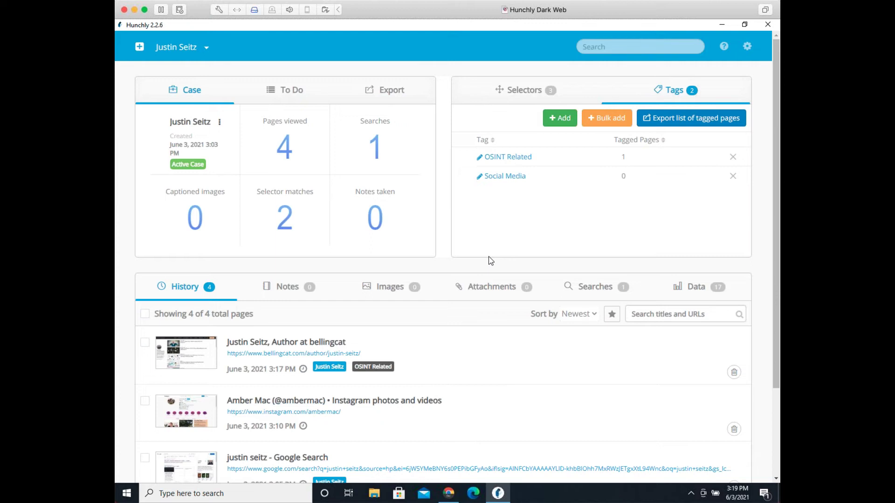
click(459, 495)
Step: Navigate Chrome to mbasic.facebook.com
click(325, 47)
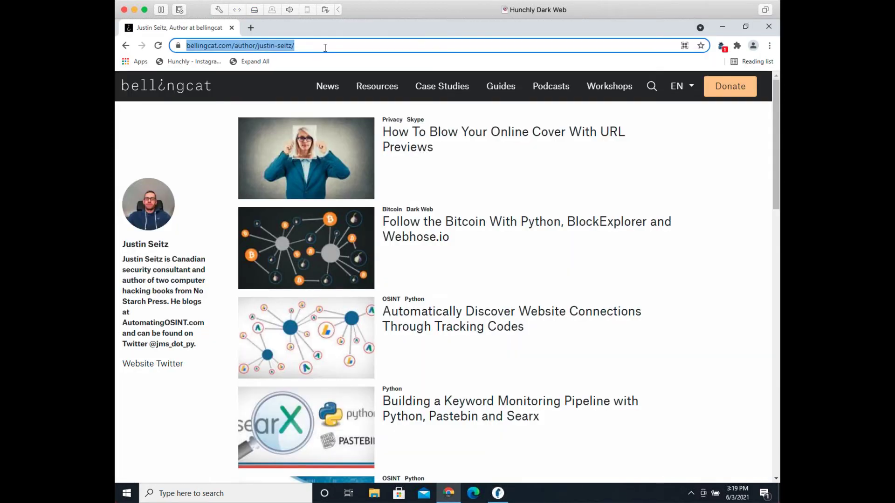
text(mbasic.f)
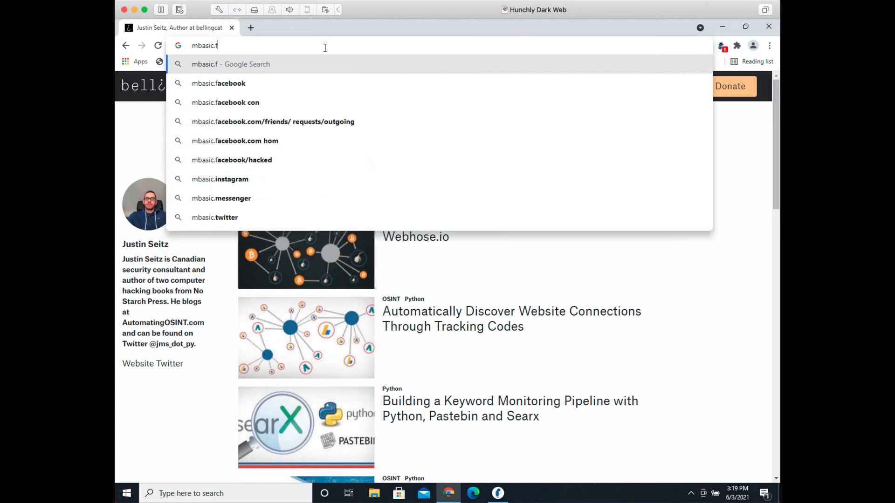
text(acebook.com)
key(Return)
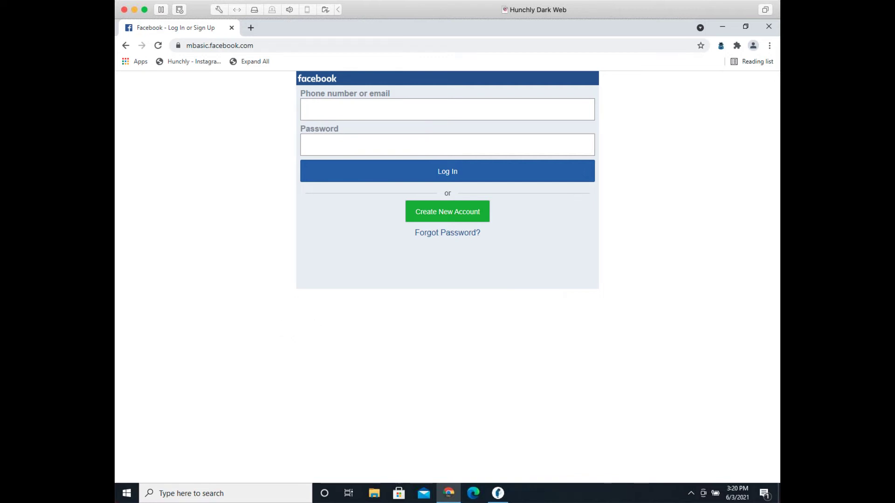
Step: Bring the Hunchly dashboard, now at 5 pages viewed, in front of Chrome
key(super+Tab)
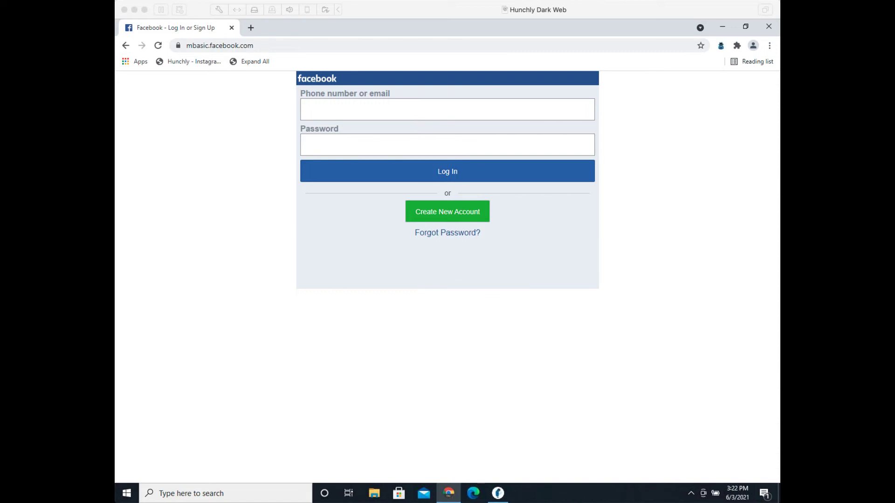
click(294, 300)
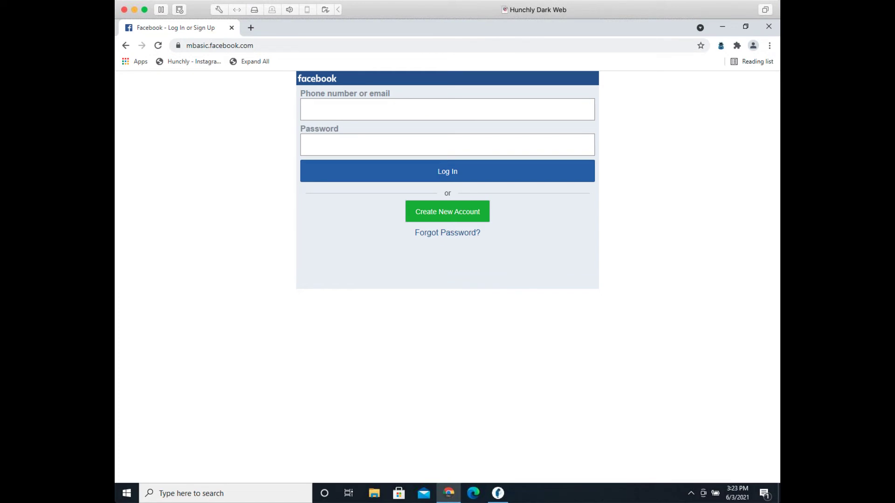
click(506, 493)
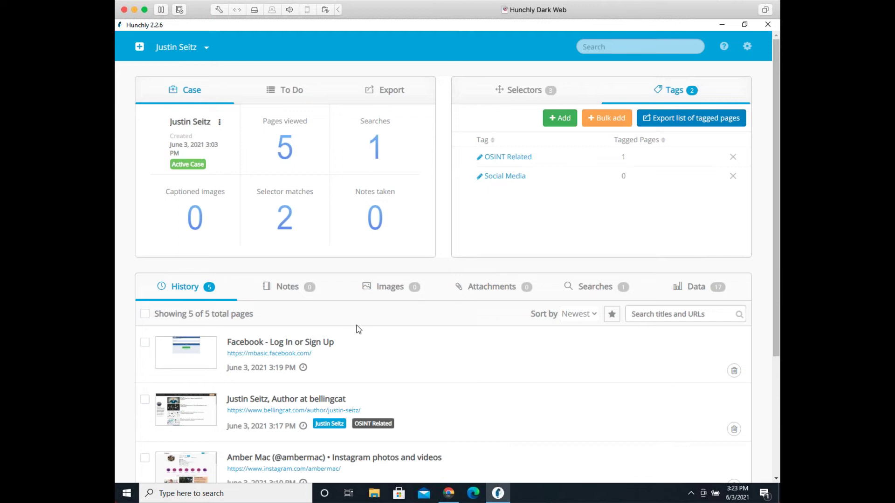
Step: Check the case's empty Notes list, then switch back to Chrome
click(320, 292)
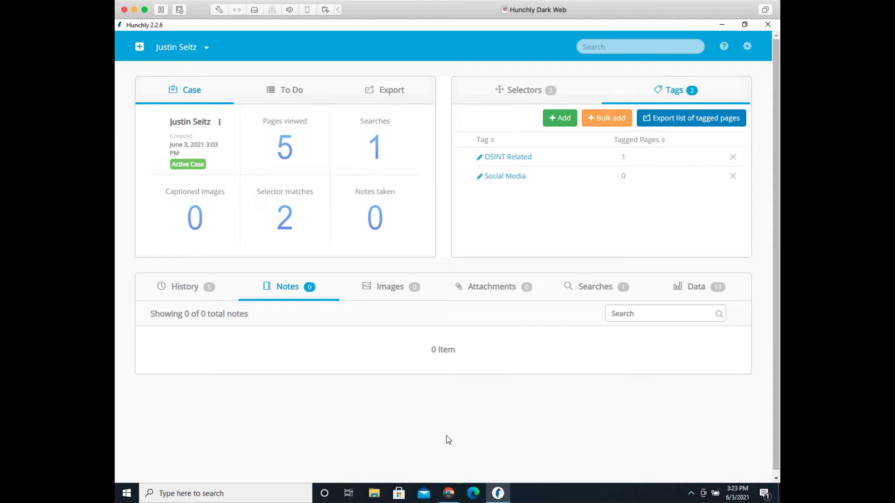
click(448, 494)
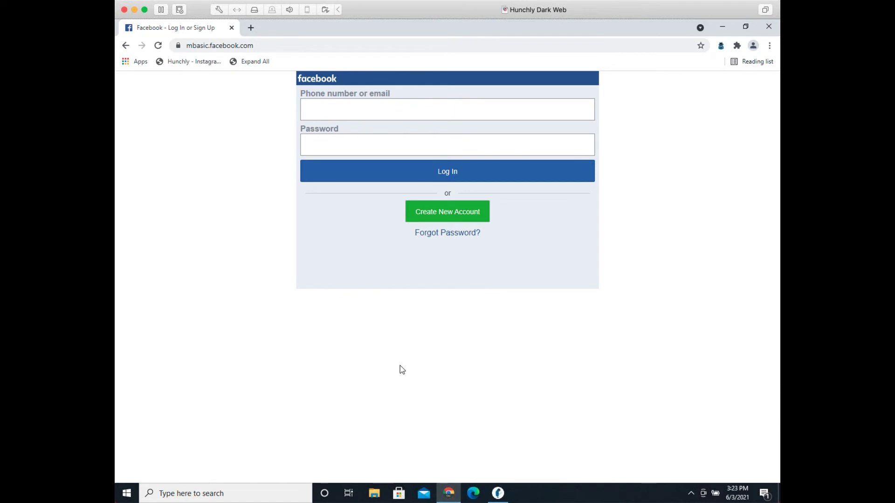
Step: Return to the bellingcat author page and save a Hunchly note calling it the subject's Bellingcat author page
click(217, 47)
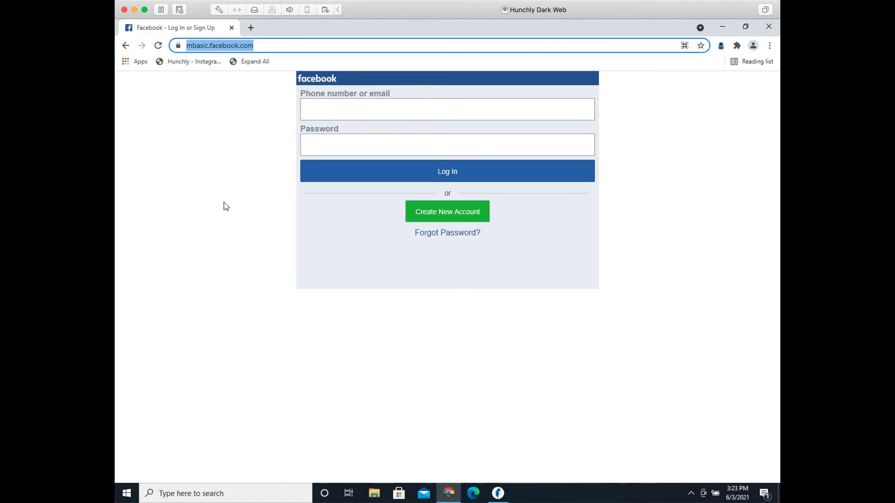
click(126, 44)
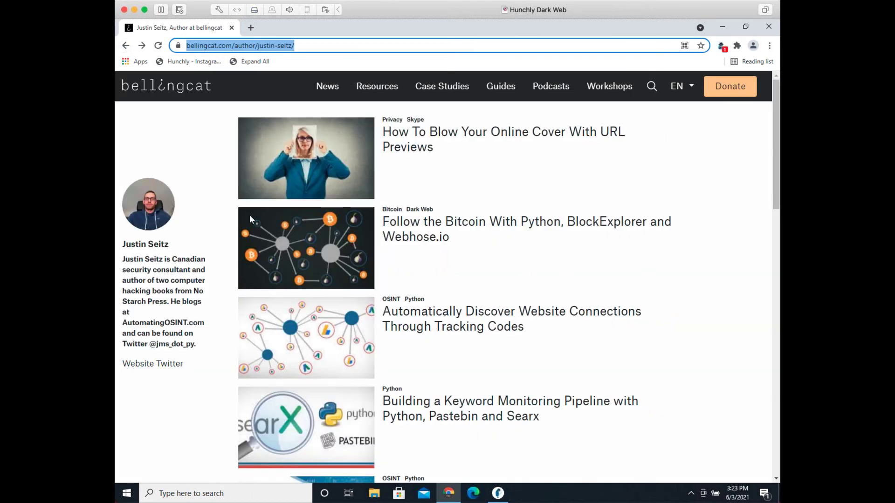
right_click(166, 152)
mouse_move(211, 279)
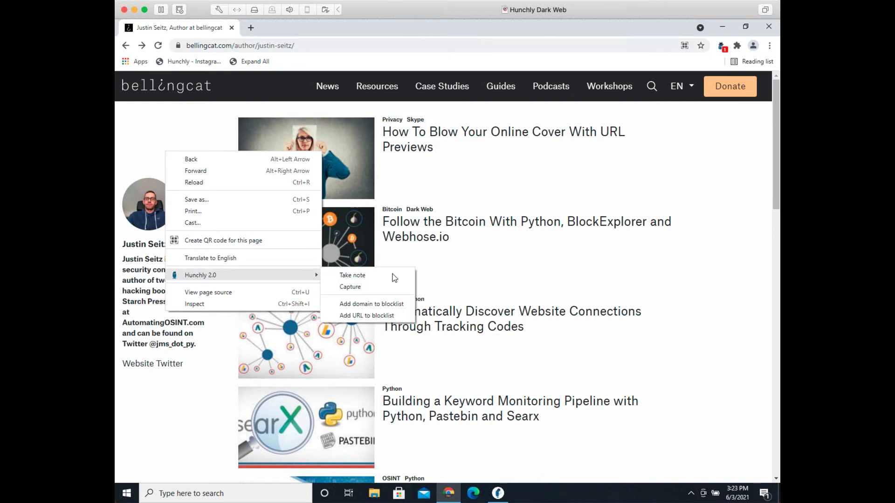
click(393, 275)
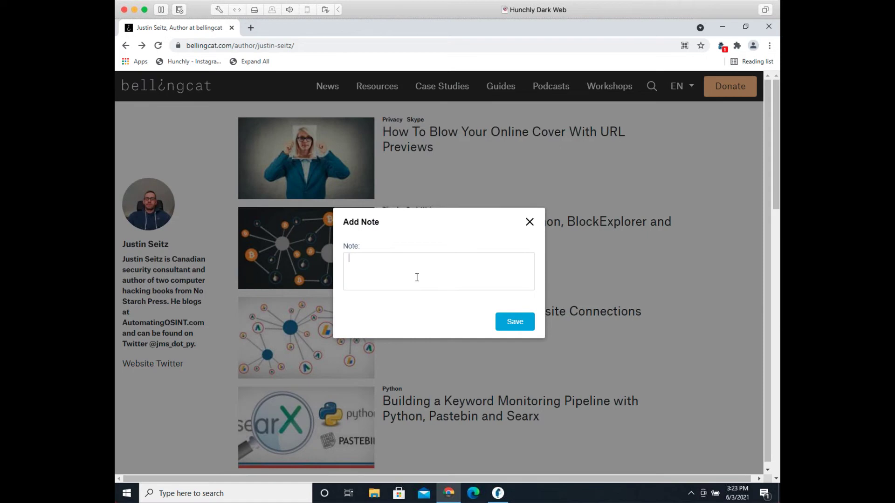
text(Justin's Bellingcat author page.)
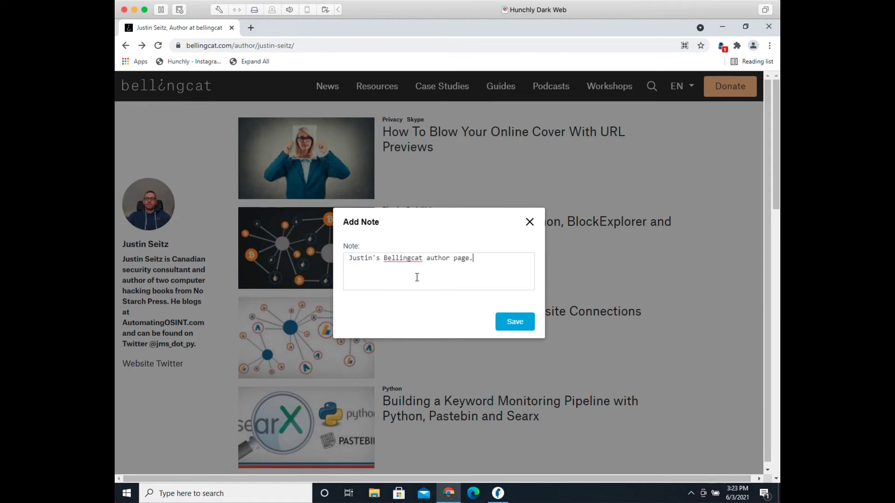
click(523, 322)
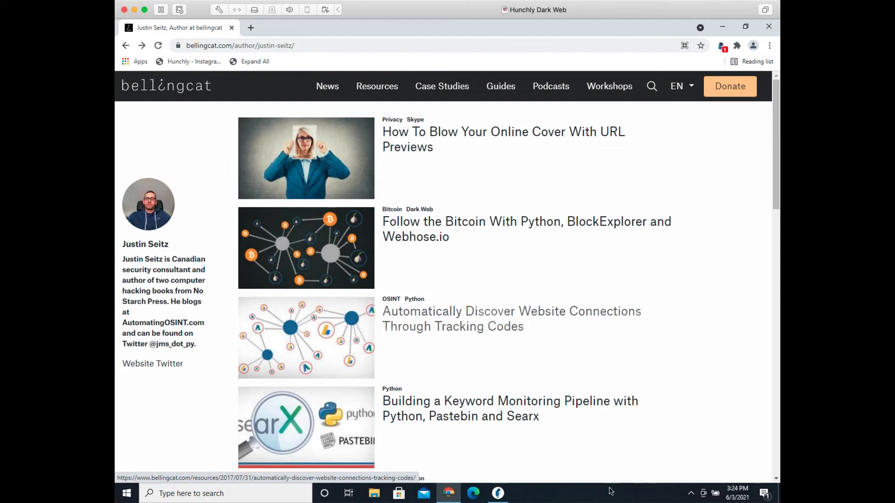
Step: Review the new note in Hunchly's Notes list and preview the captured author page it belongs to
click(498, 494)
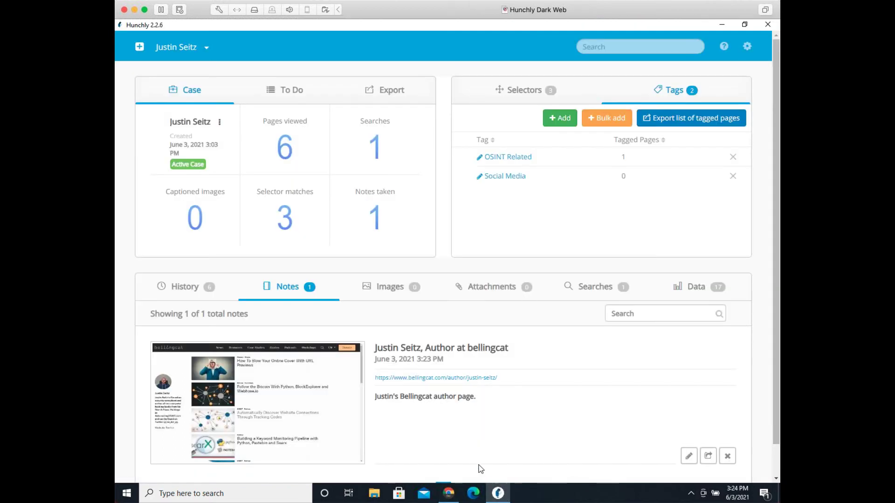
scroll(457, 415, down, 1)
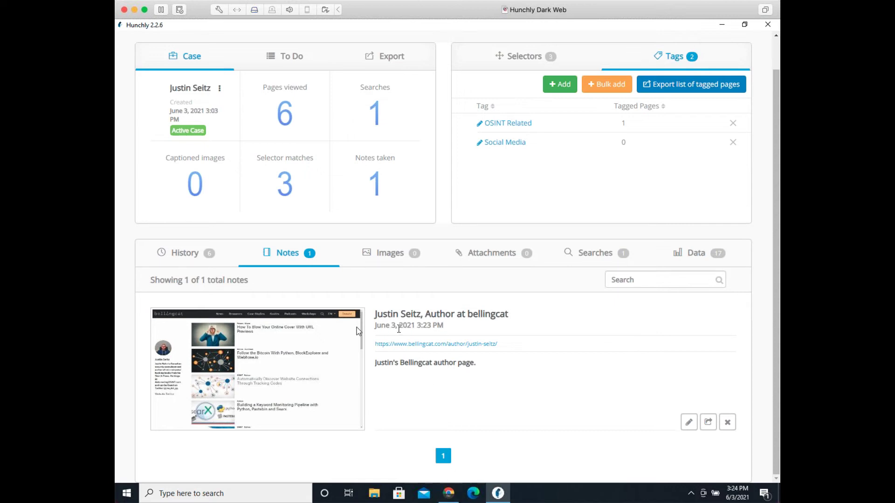
click(419, 322)
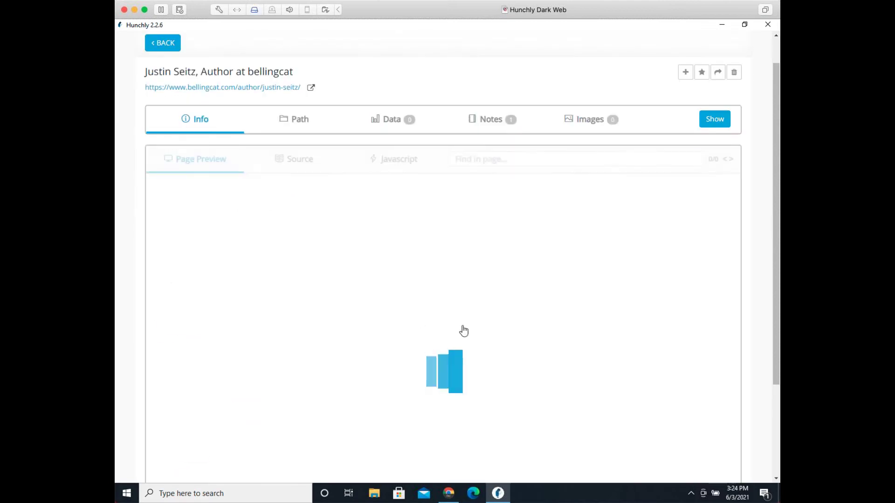
scroll(557, 372, down, 10)
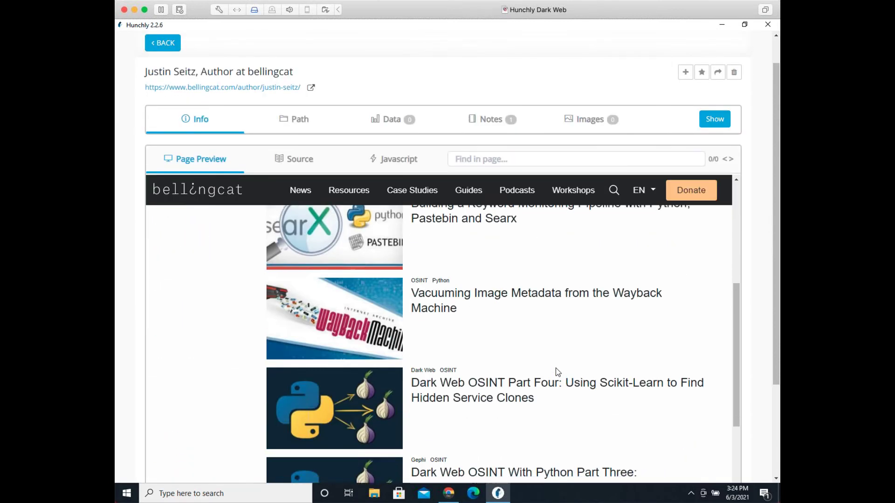
scroll(557, 372, down, 4)
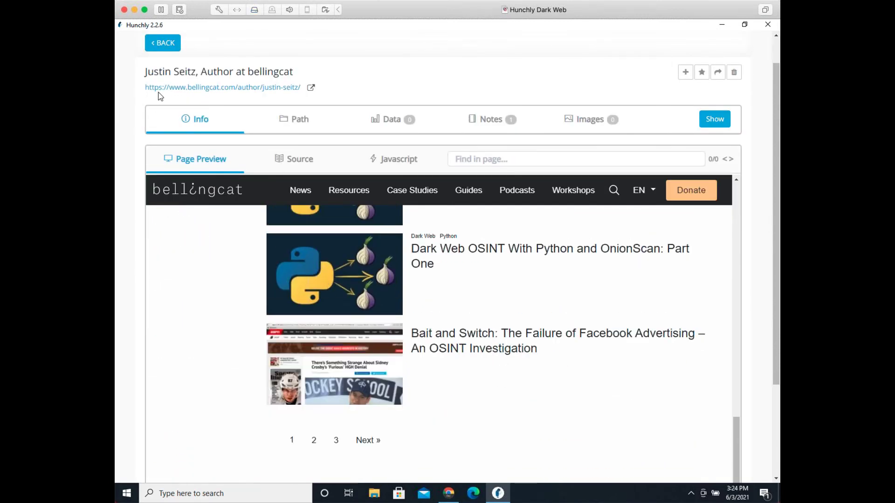
click(163, 44)
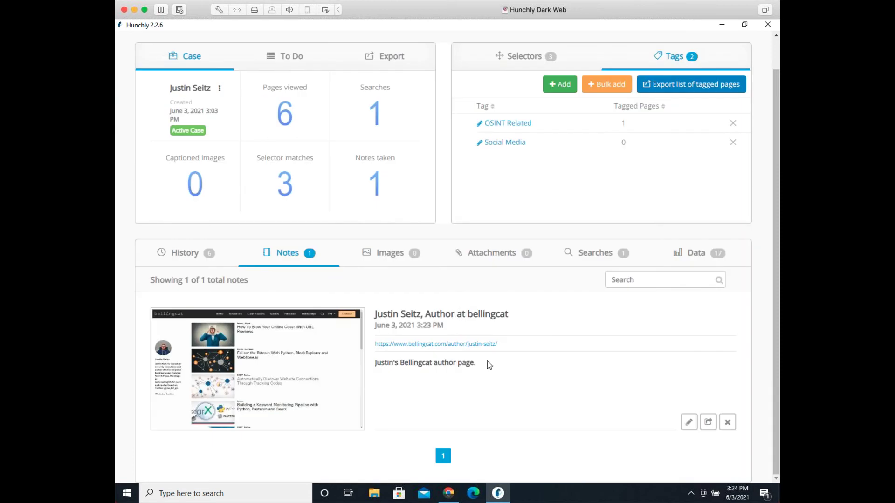
drag(488, 362, 376, 371)
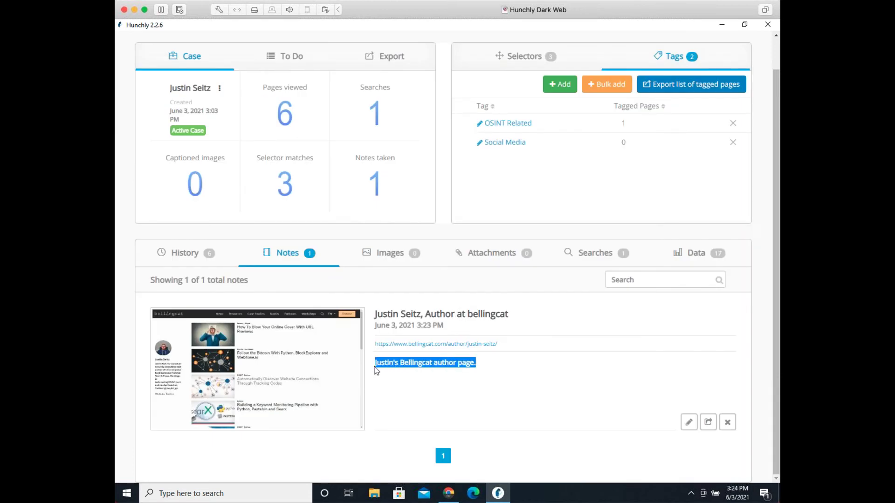
click(452, 374)
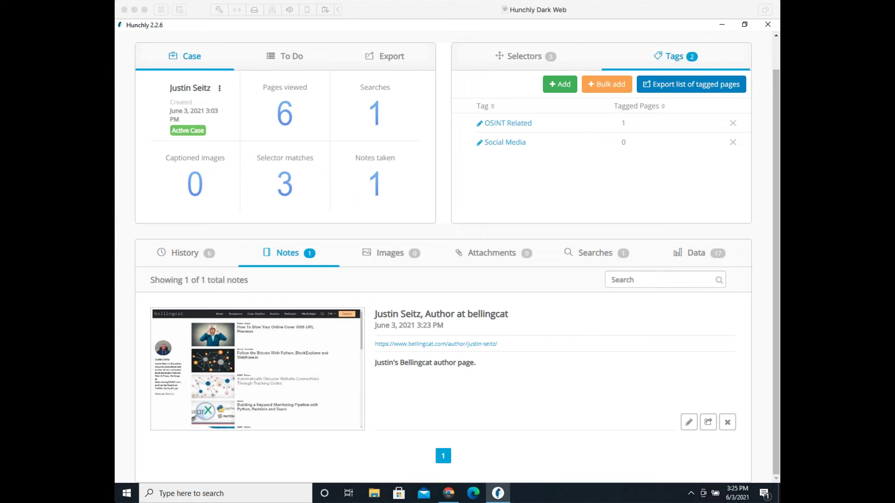
click(462, 497)
Step: Return to the bellingcat author page and view Hunchly options for the bio's publisher name, storing nothing
click(462, 496)
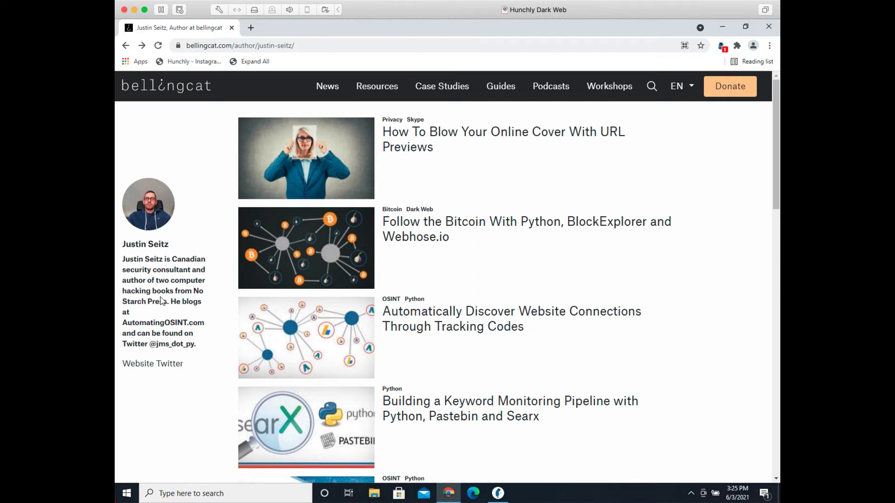
drag(166, 303, 194, 291)
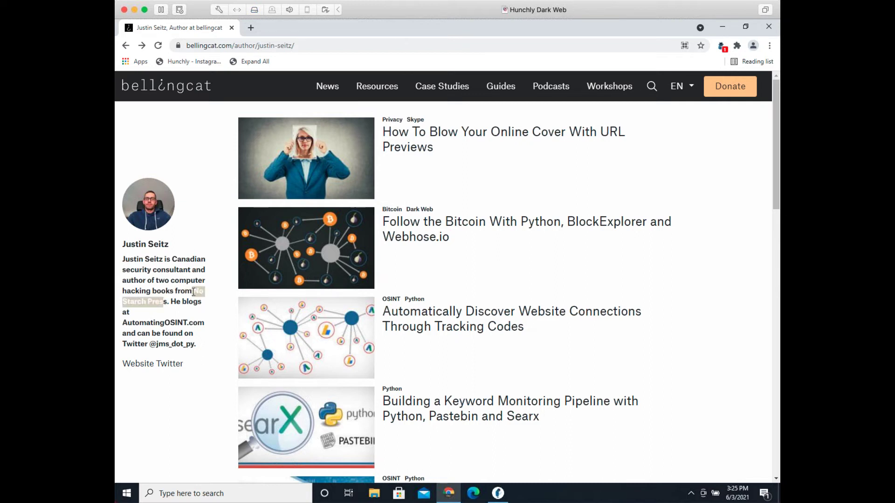
right_click(194, 292)
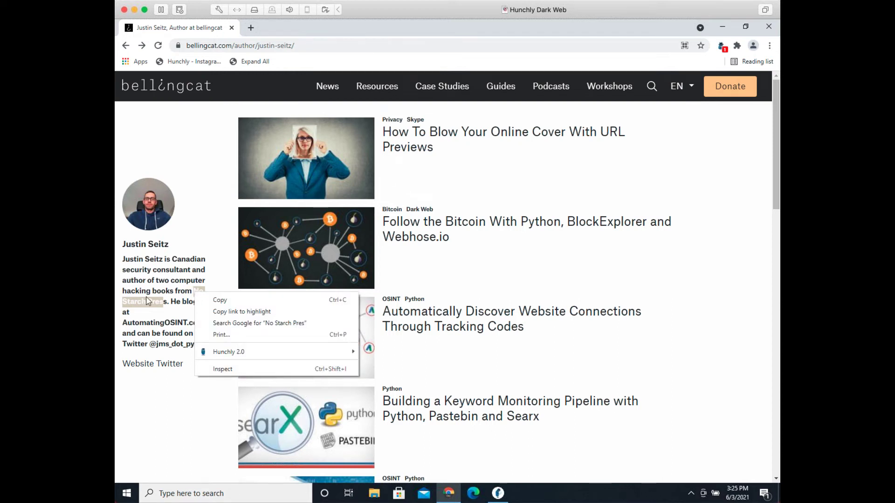
mouse_move(216, 355)
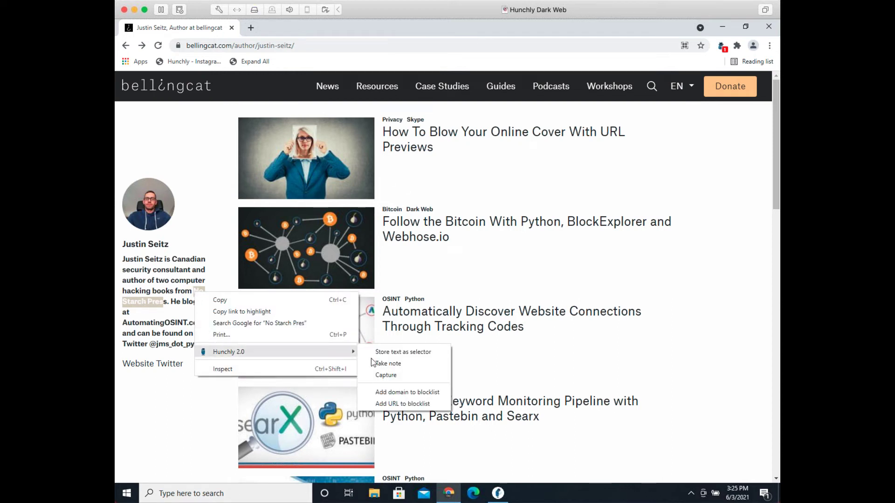
click(193, 420)
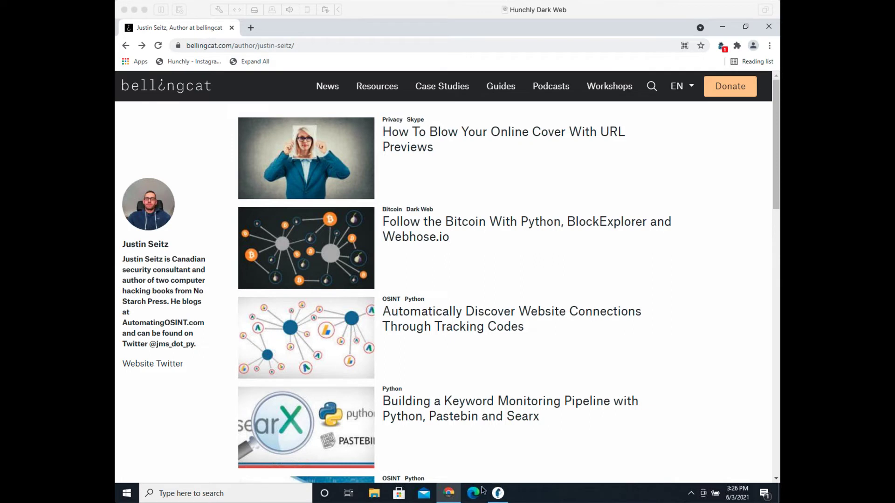
Step: In the case dashboard, show the Images list filtered to 'All images with EXIF'
click(502, 497)
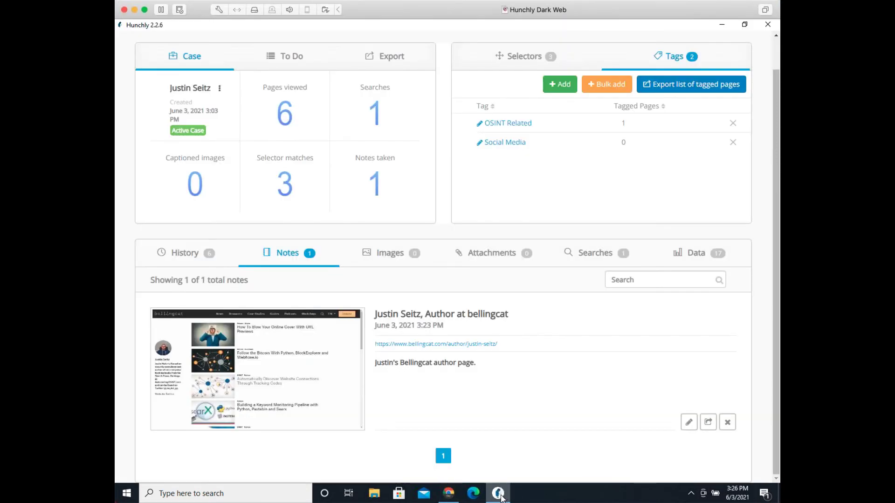
click(410, 261)
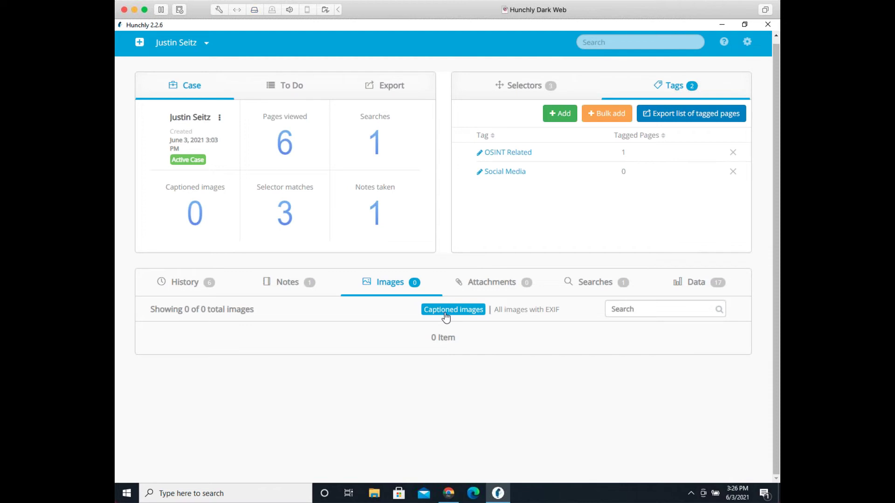
click(521, 310)
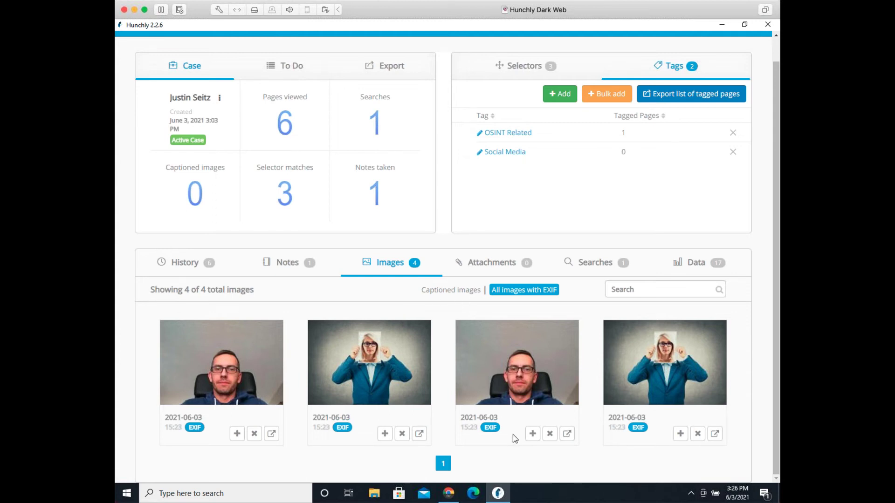
Step: Inspect the third image's EXIF details, such as DateTimeDigitized, BlackBerry camera model and software version
click(495, 427)
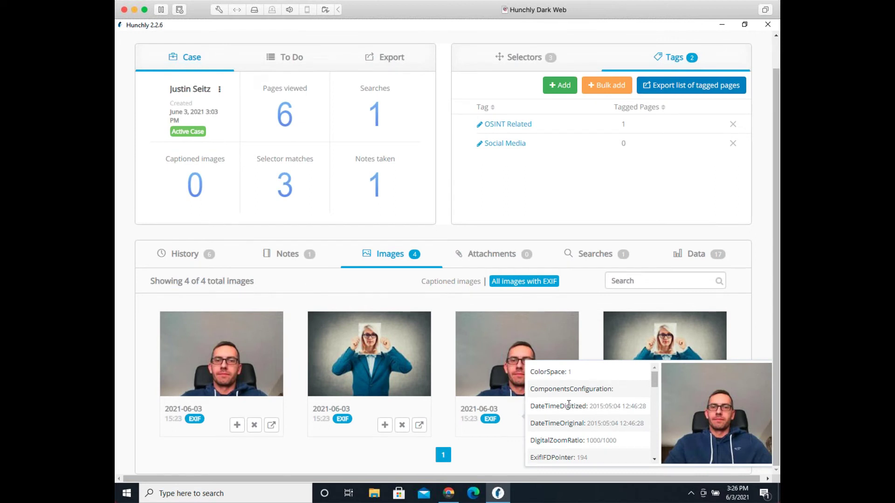
drag(530, 406, 587, 407)
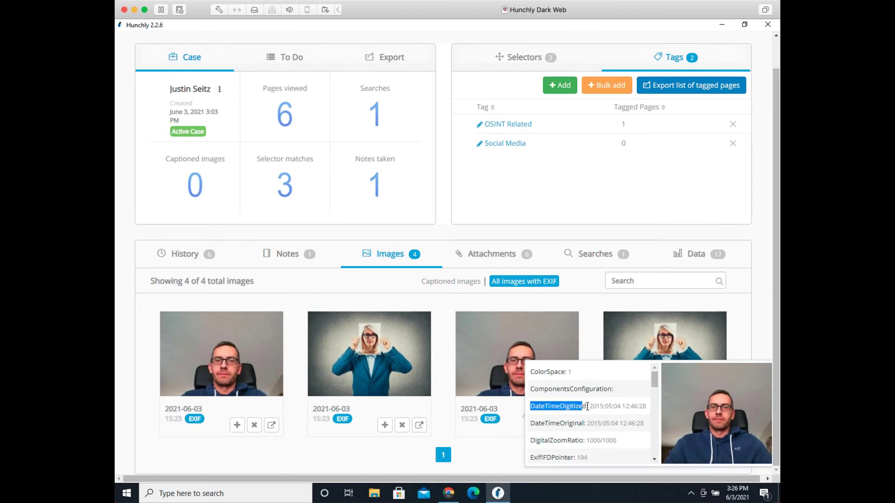
click(591, 407)
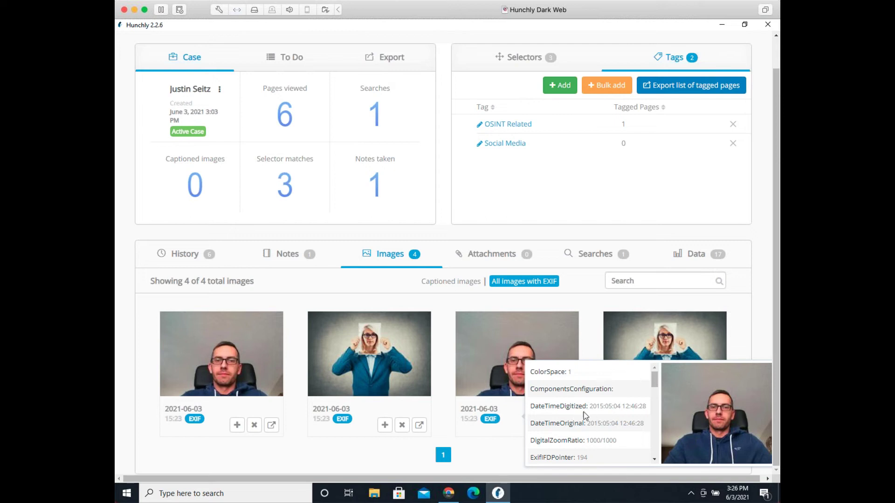
scroll(584, 414, down, 5)
scroll(584, 418, down, 3)
scroll(567, 423, up, 2)
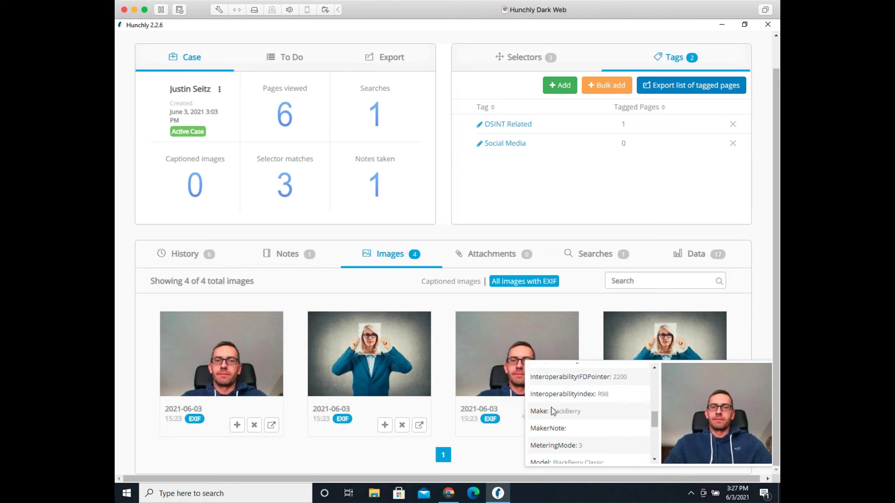
scroll(597, 415, down, 3)
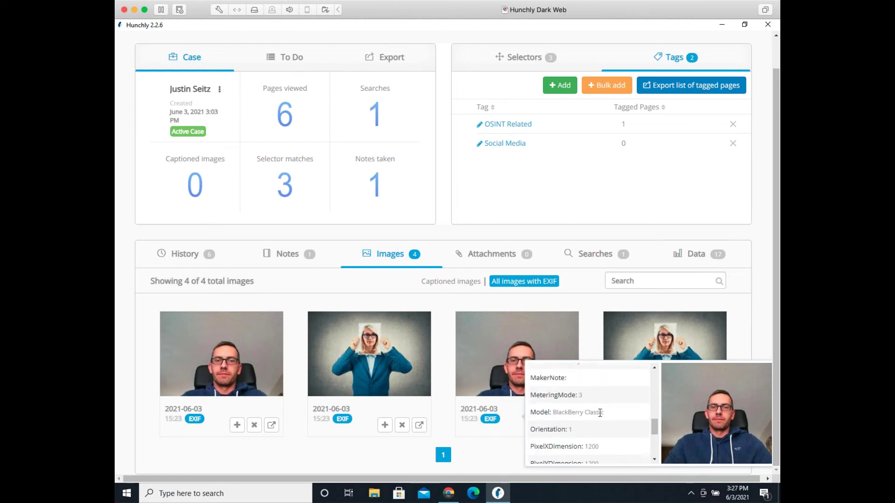
scroll(604, 433, down, 5)
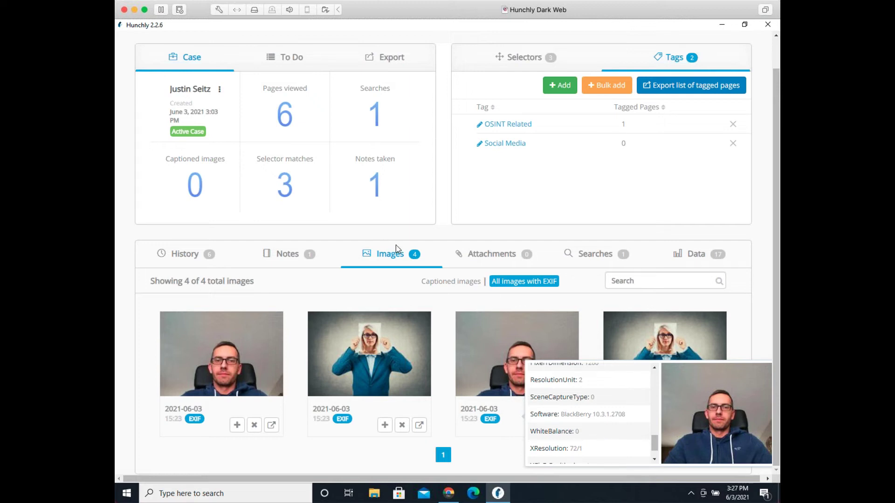
scroll(594, 317, up, 1)
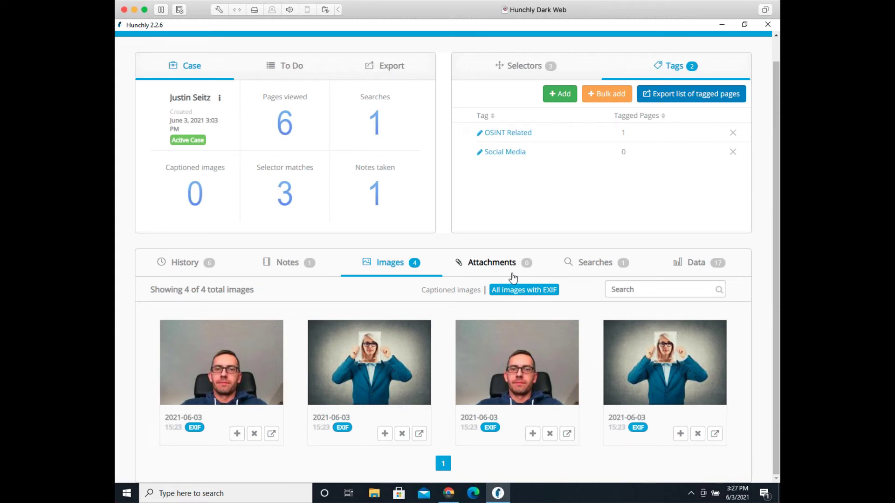
Step: Filter to captioned images, then go to Attachments and start adding a file from the Desktop
click(469, 291)
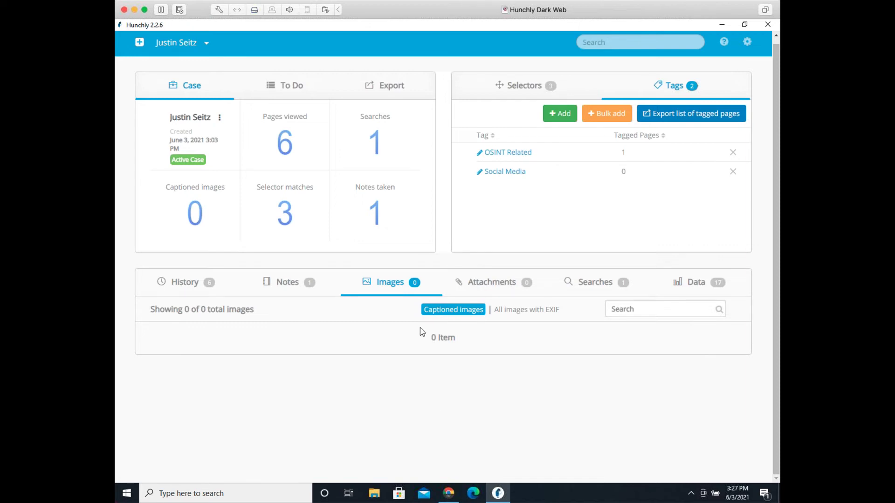
click(492, 282)
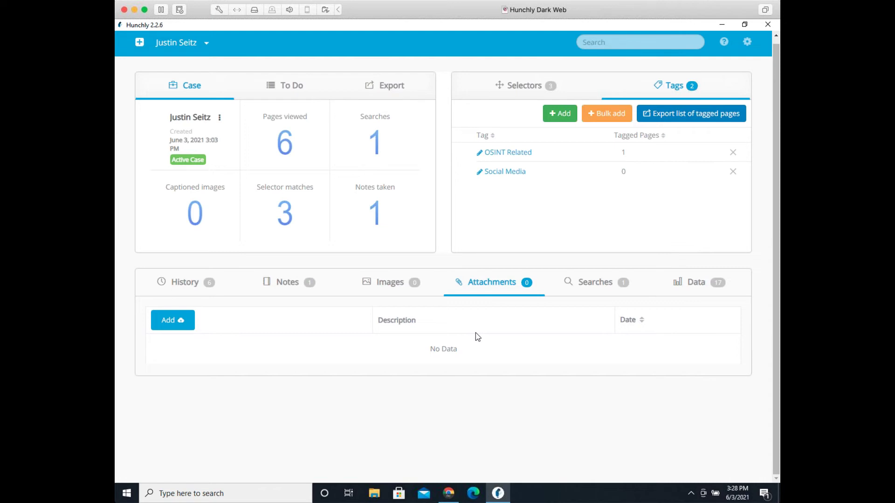
click(189, 323)
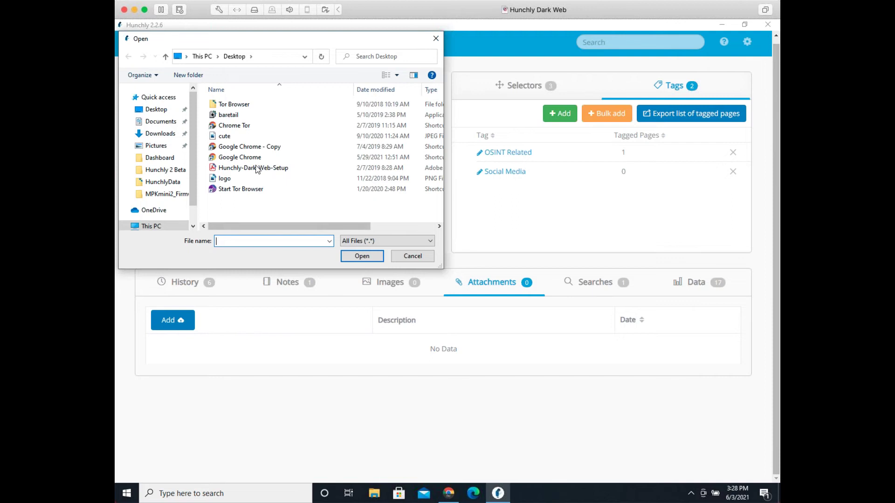
Step: Attach cute.jpeg from the Desktop, then open it in Photos to verify and close the viewer
click(242, 136)
click(349, 261)
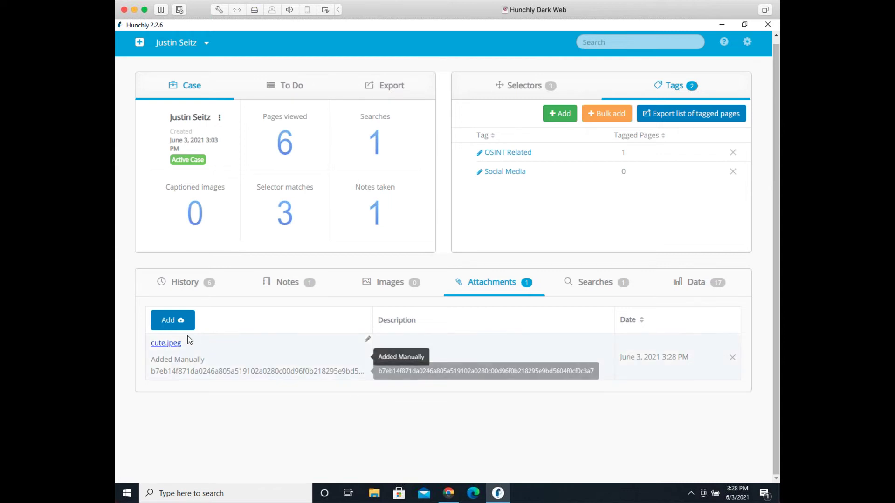
click(176, 344)
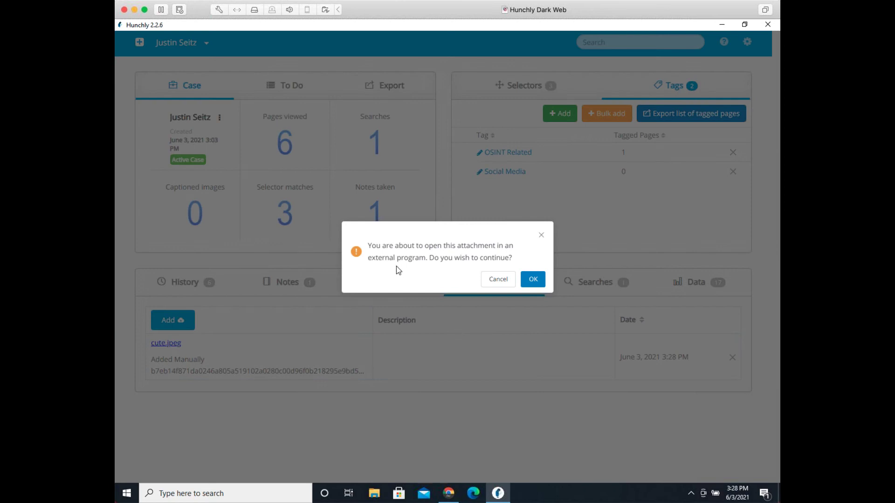
click(533, 280)
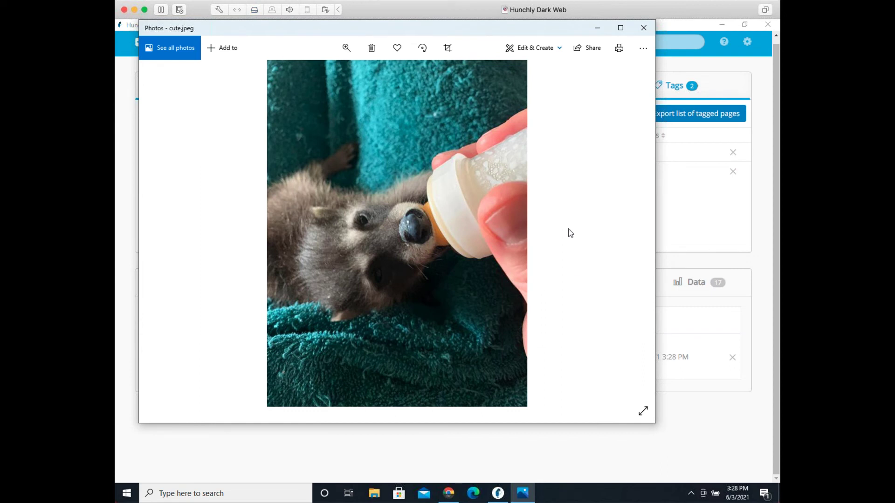
click(645, 30)
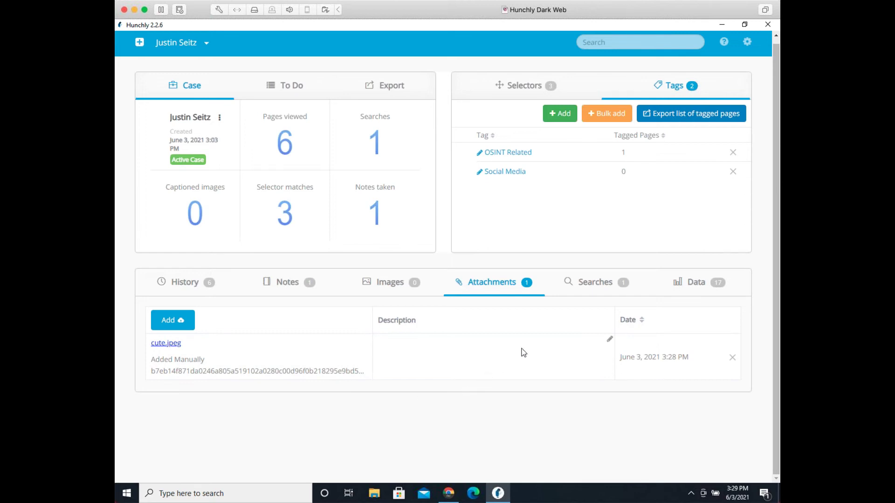
Step: Give cute.jpeg the description 'THis is a cute raccoon.' and open General Settings
click(609, 339)
text(THis is a cute)
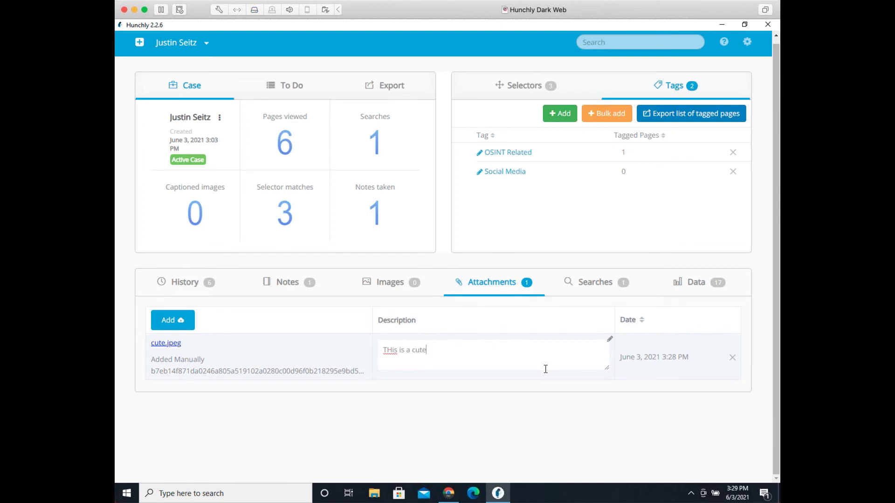
text( raccoon.)
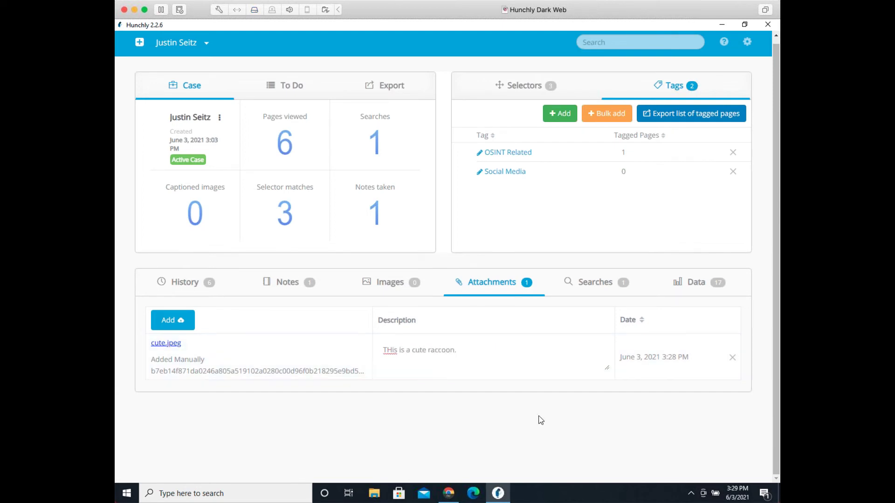
click(539, 420)
click(748, 42)
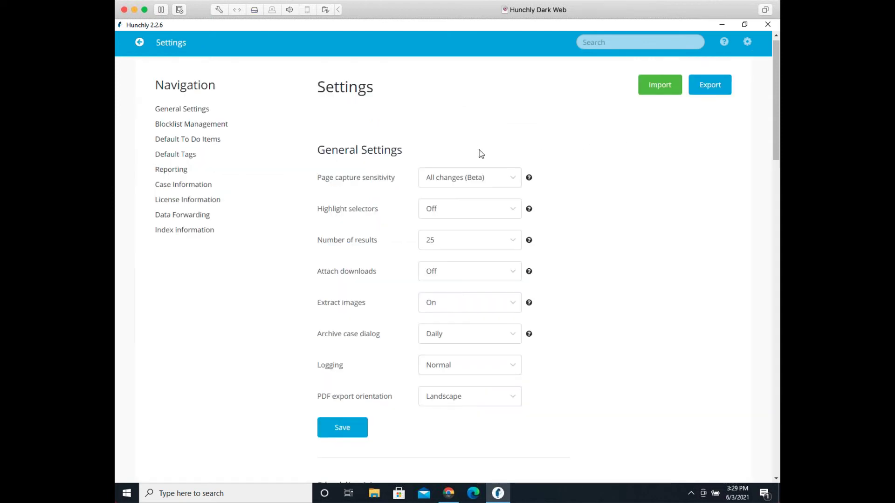
Step: Set 'Attach downloads' to On, save the settings, and switch back to Chrome
click(480, 271)
drag(311, 271, 368, 276)
double_click(369, 276)
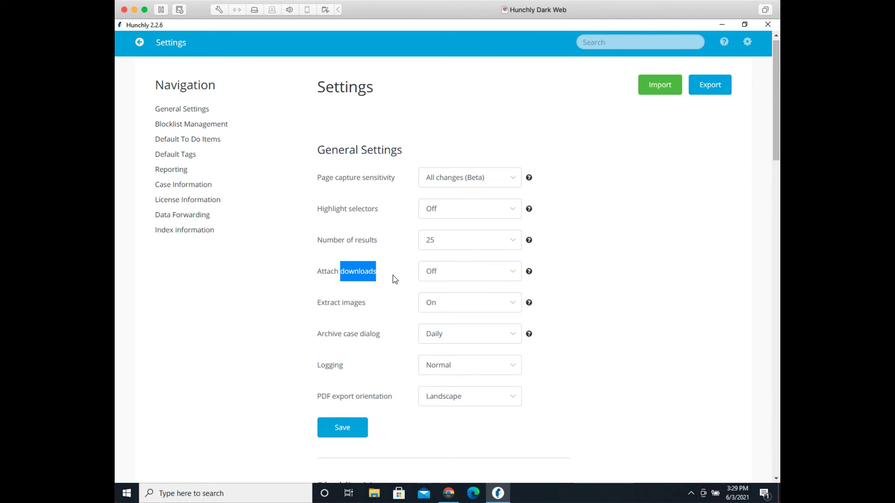
click(441, 279)
click(435, 307)
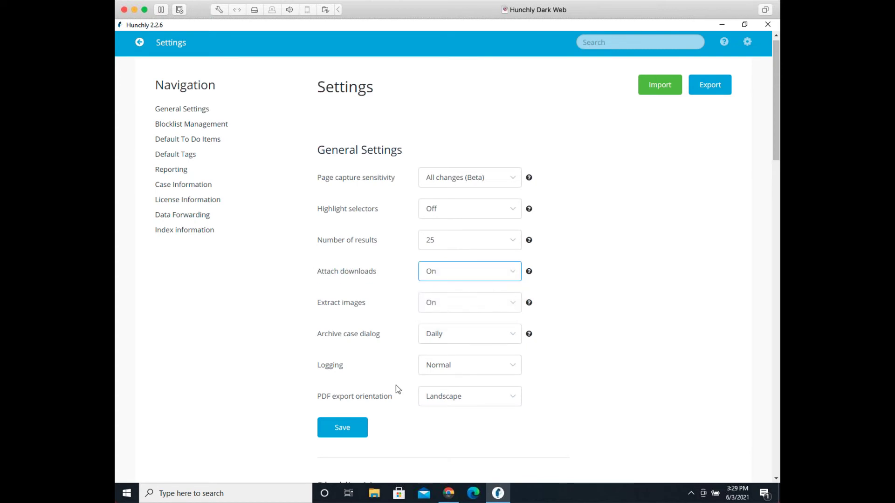
click(345, 427)
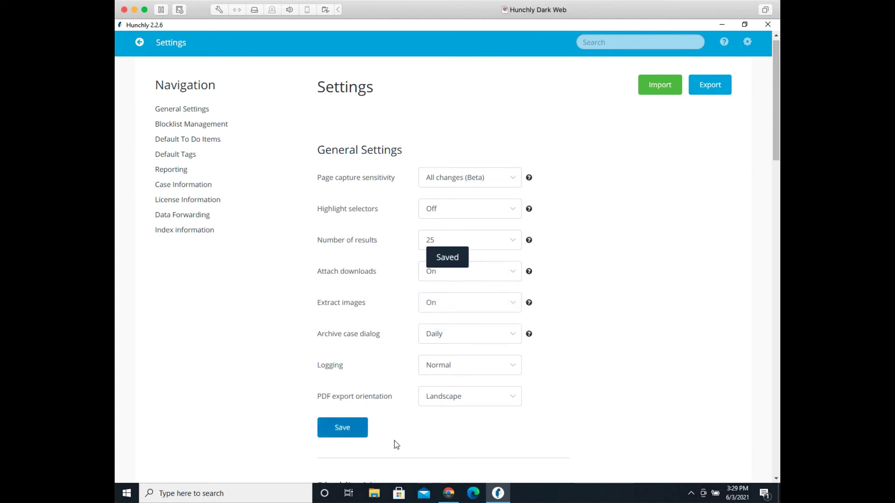
mouse_move(440, 497)
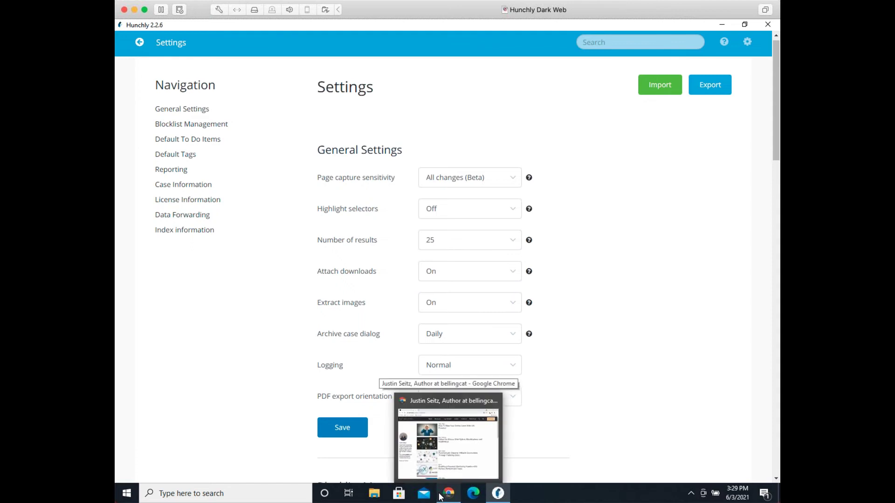
click(447, 498)
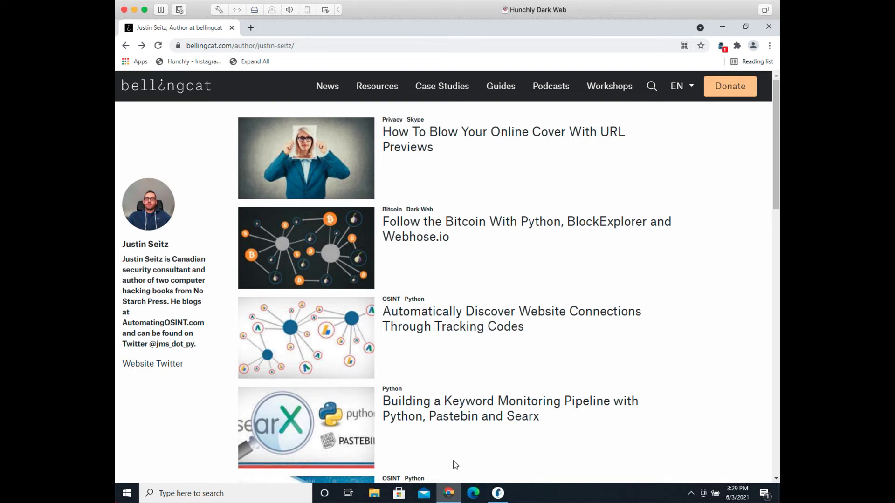
Step: Open the osintcombine.com article 'Download social media videos without tools' via the 'osintc' autocomplete
click(274, 47)
text(osintcom)
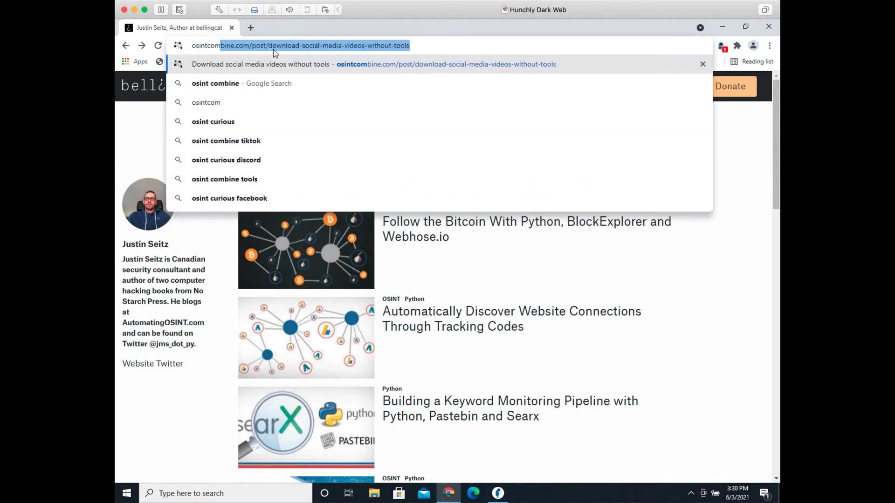
key(Return)
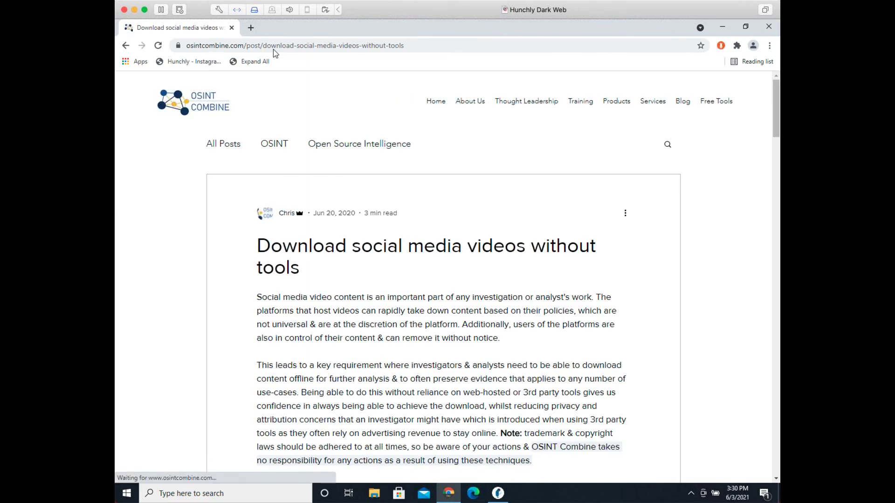
click(274, 49)
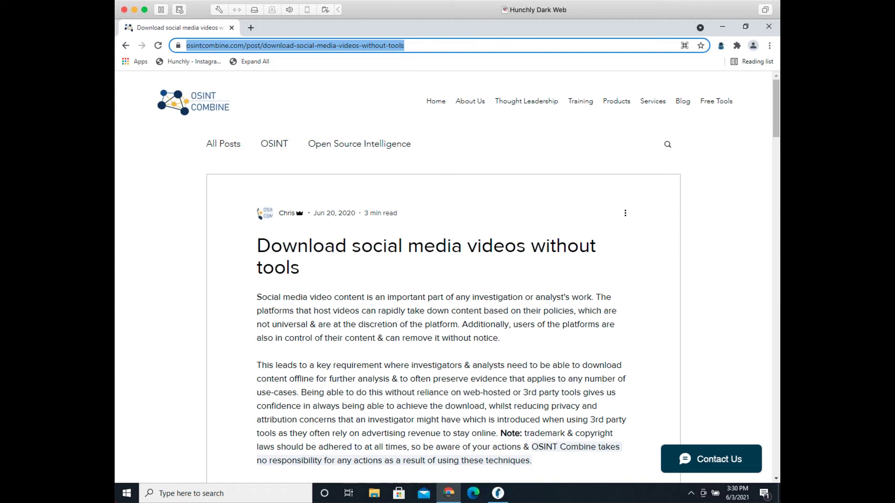
click(617, 251)
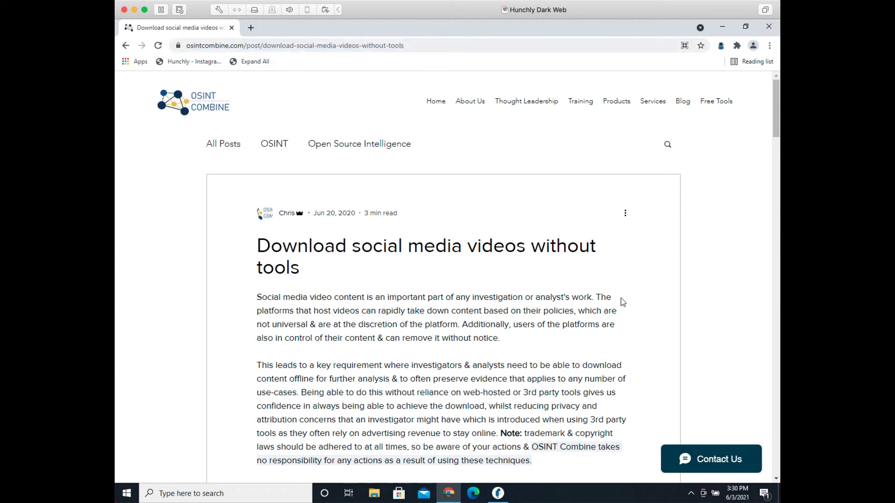
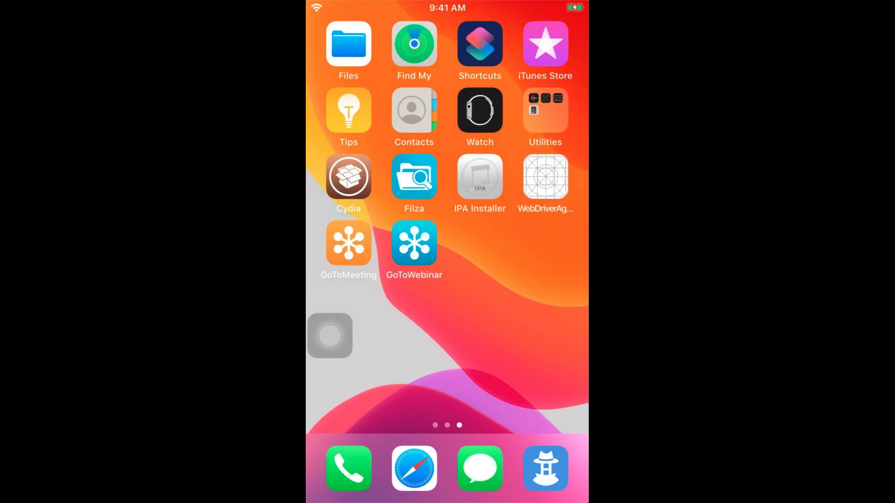
Step: Launch Hunchly Mobile from the iPhone dock
click(546, 468)
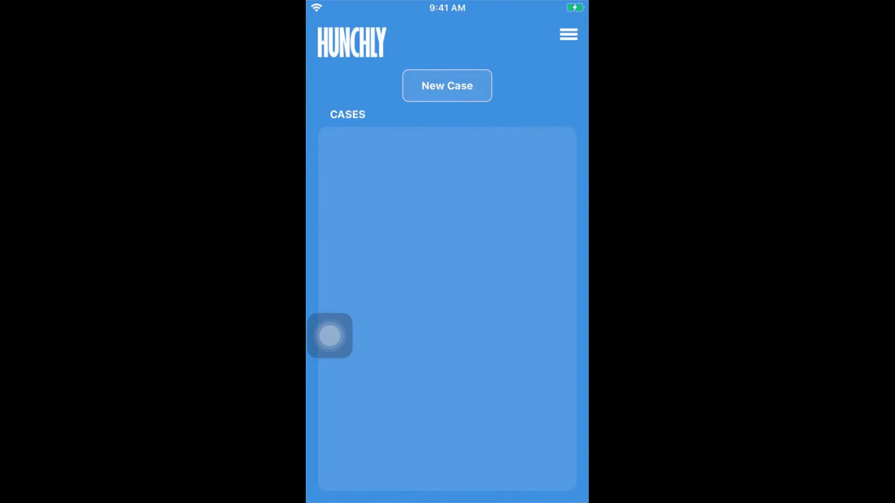
Step: Create a new mobile case with its entered title and begin adding its first file
click(448, 86)
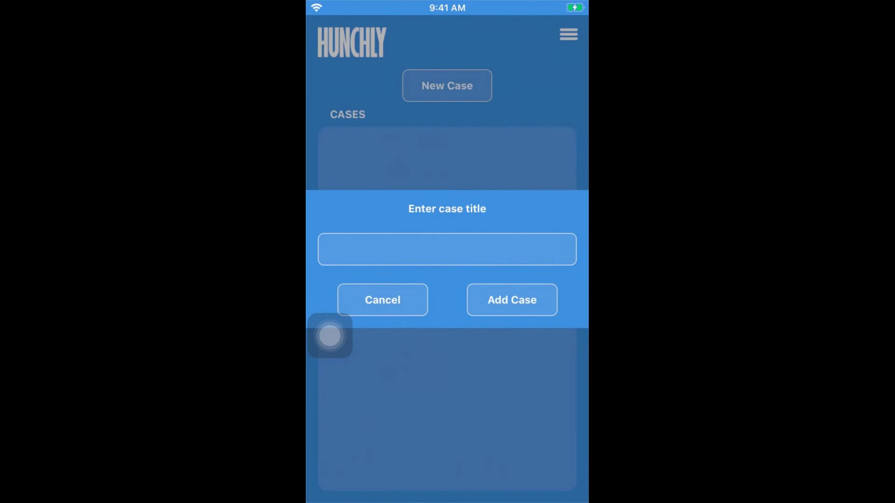
click(337, 249)
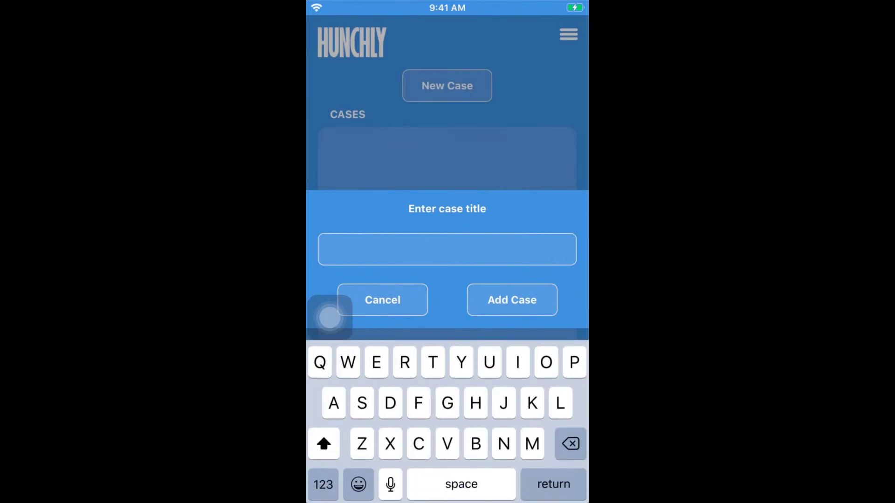
text(Justin Mobile)
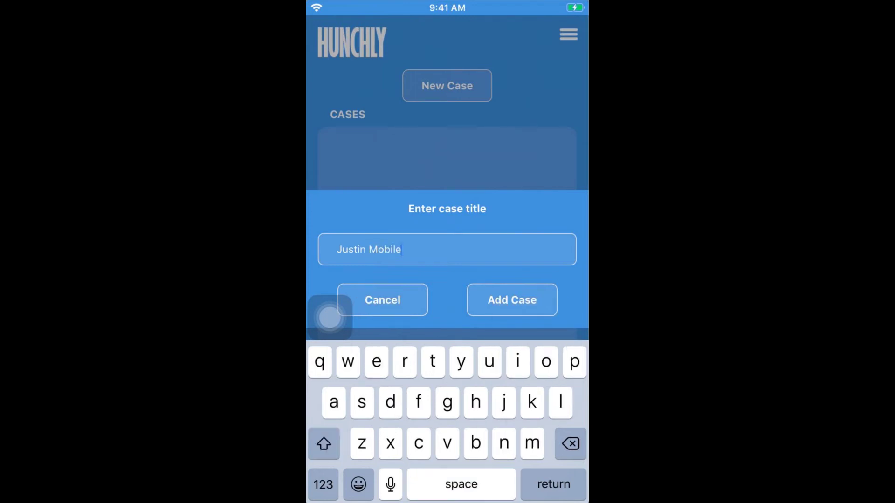
click(512, 300)
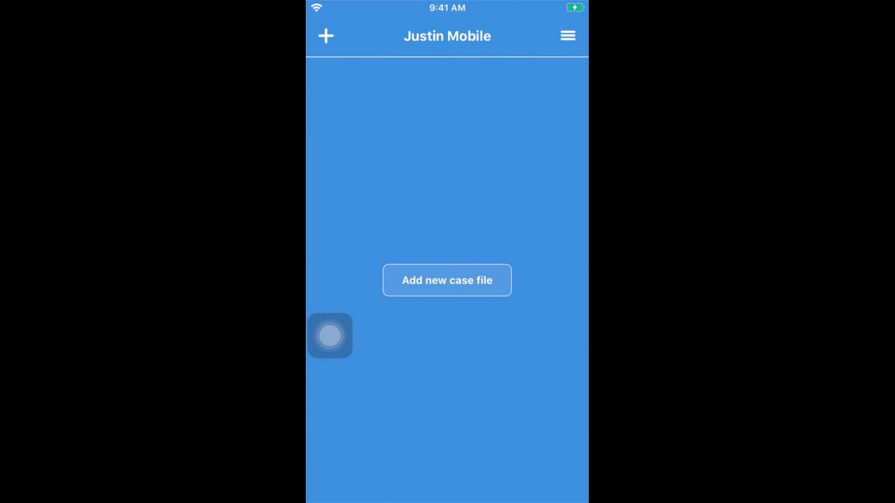
click(447, 281)
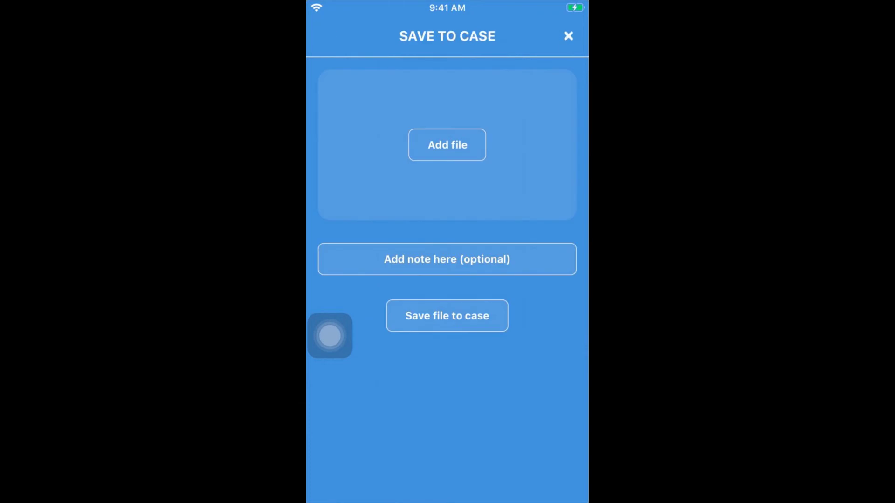
Step: Attach the Google screenshot from the Screenshots album with the note 'Google page captured.'
click(447, 144)
click(497, 289)
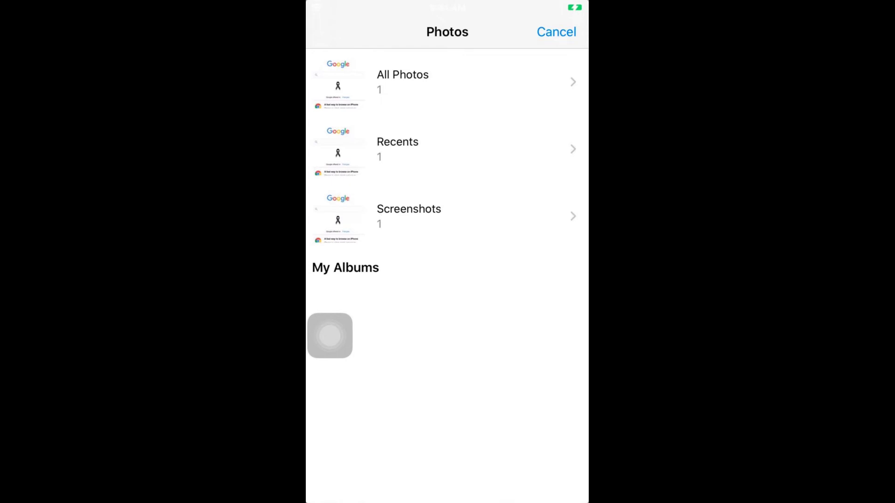
click(409, 216)
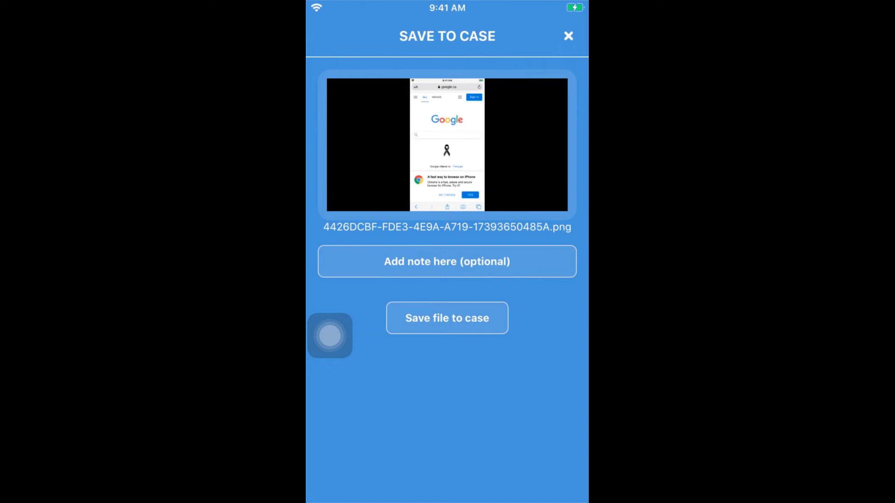
click(447, 262)
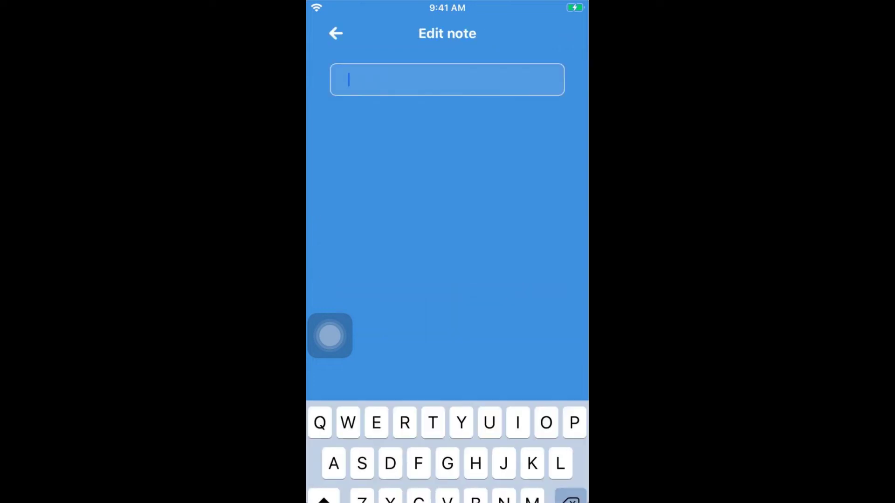
text(Goo)
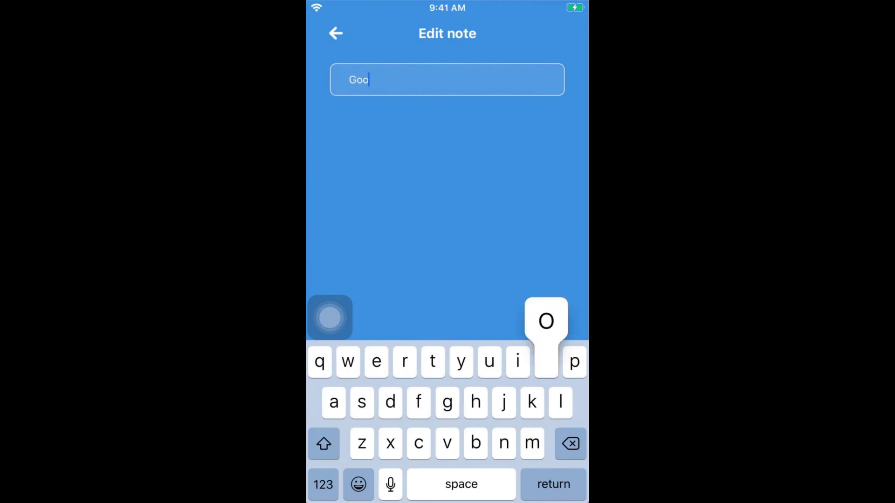
text(gle page c)
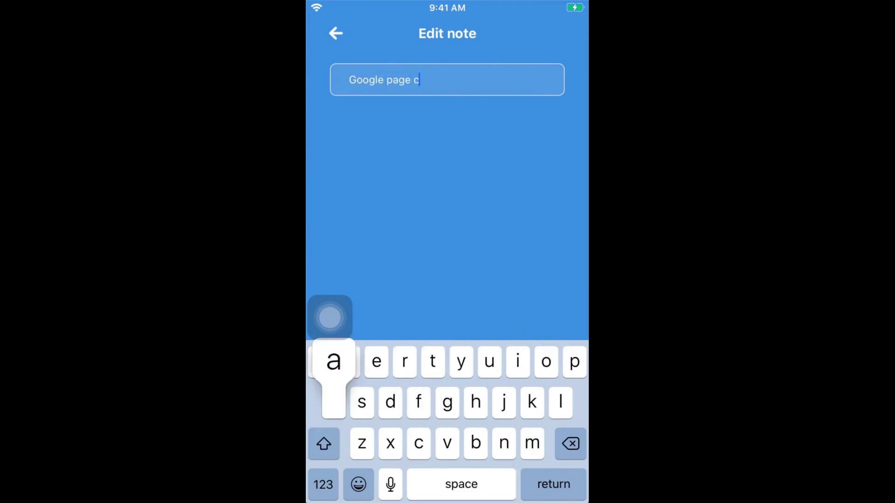
text(aptured.)
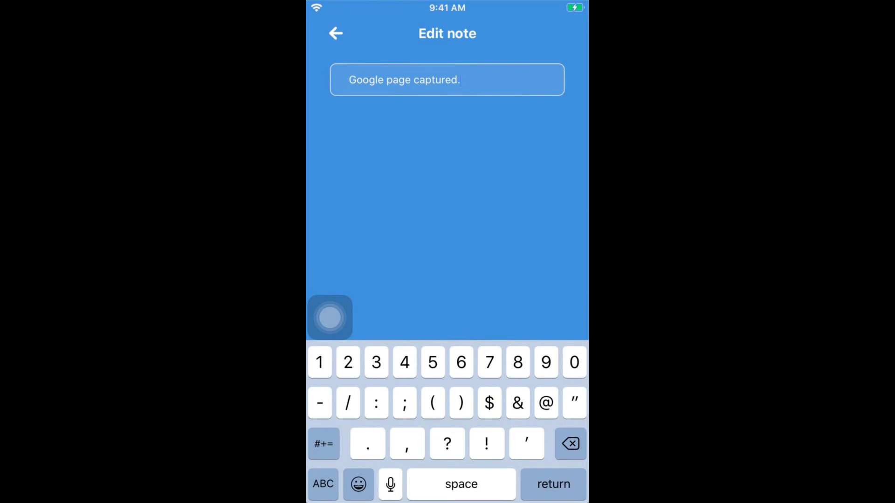
key(Return)
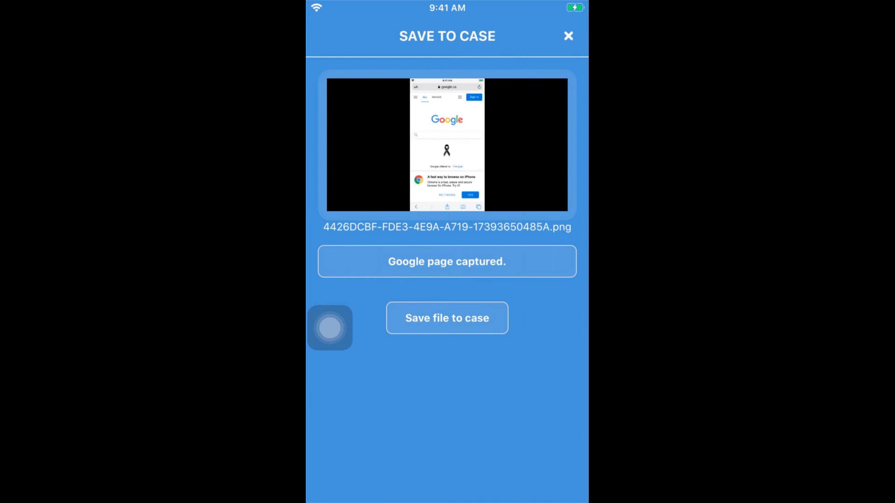
click(447, 319)
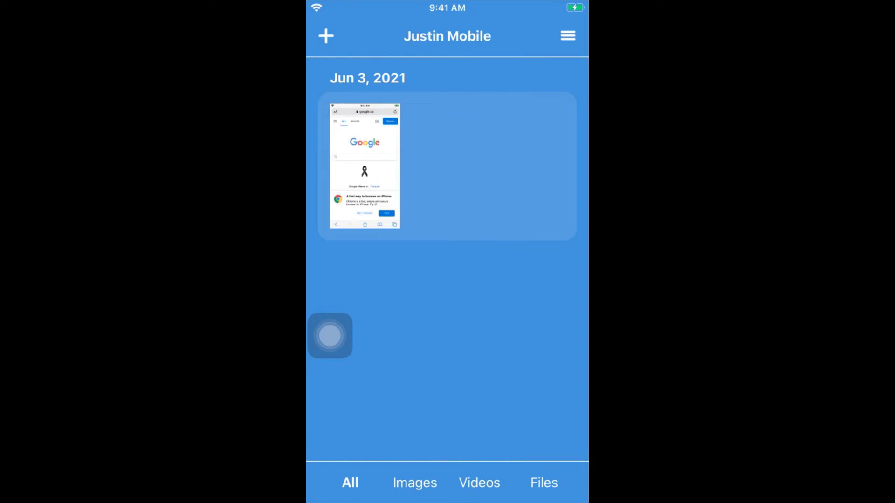
Step: Open the case's action menu to export the case
click(568, 35)
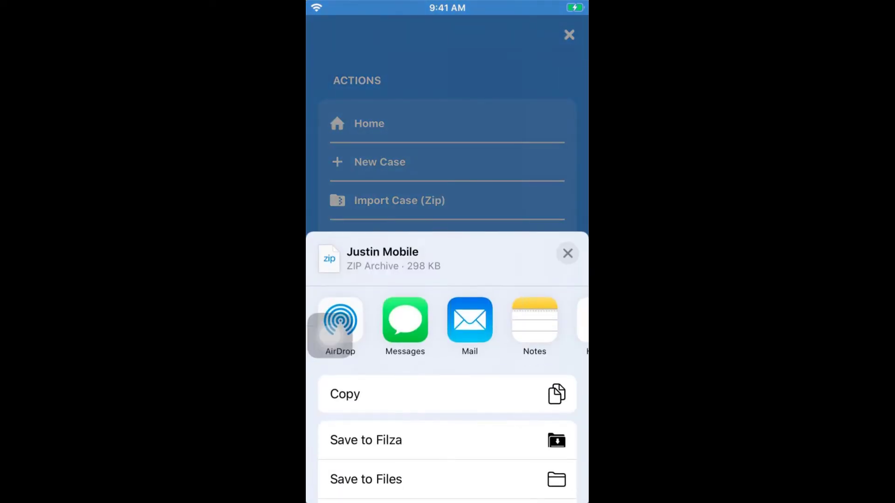
Step: Move the AssistiveTouch button aside and AirDrop the case ZIP to the MacBook Pro
click(330, 336)
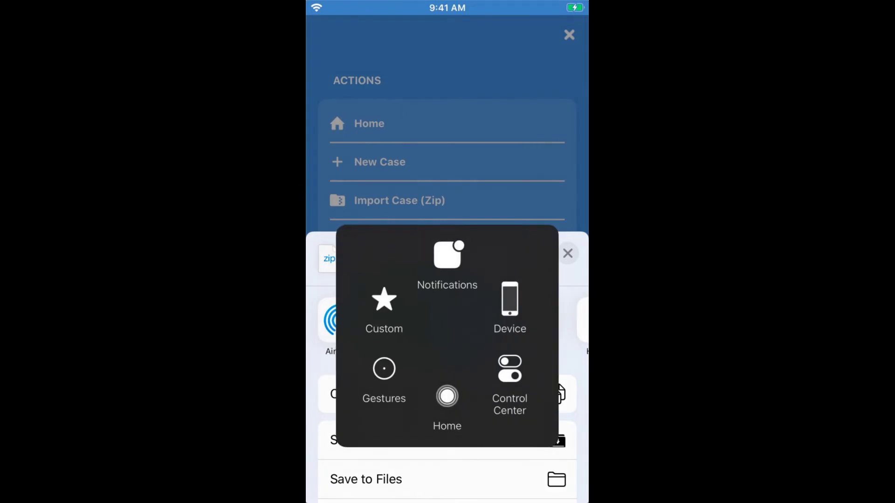
click(384, 373)
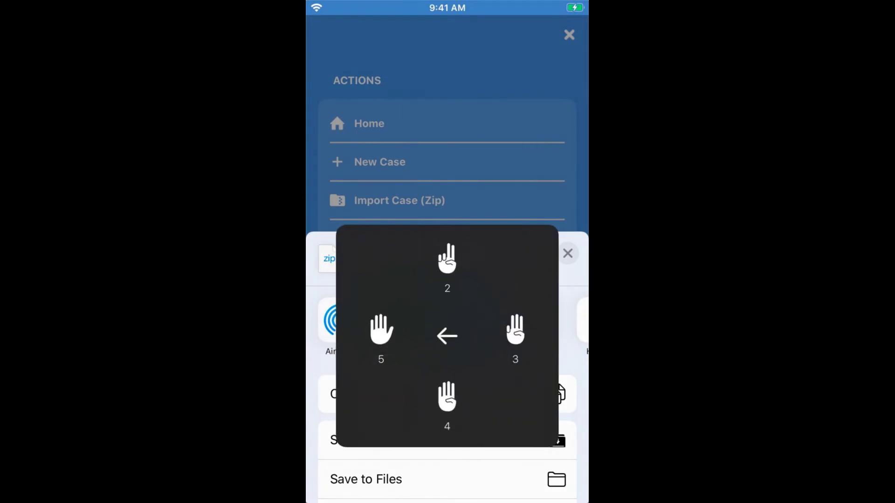
click(447, 258)
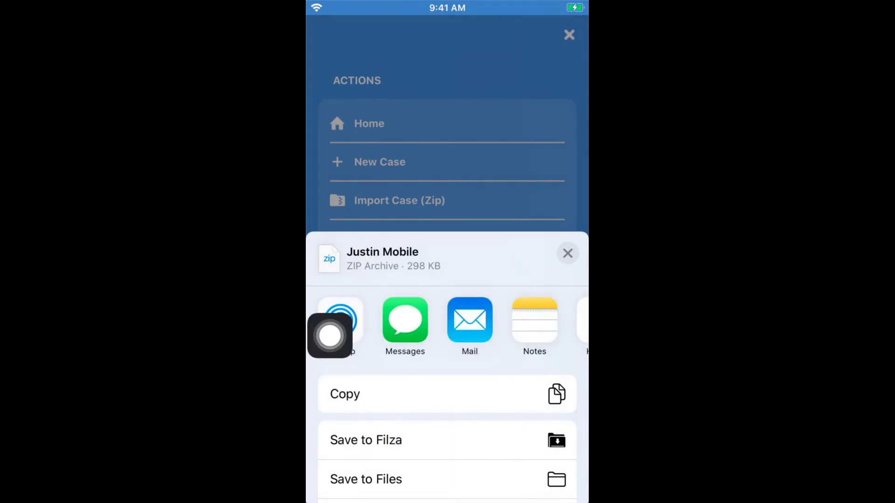
drag(330, 336, 330, 168)
click(340, 320)
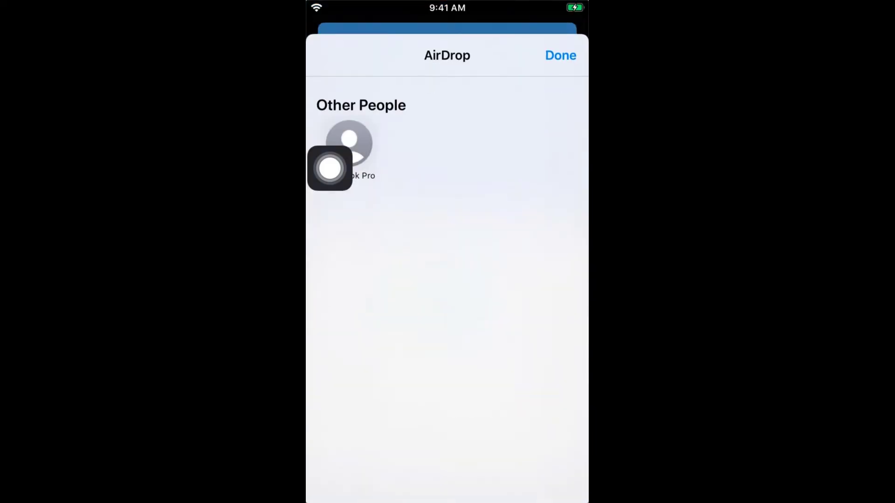
drag(330, 168, 330, 336)
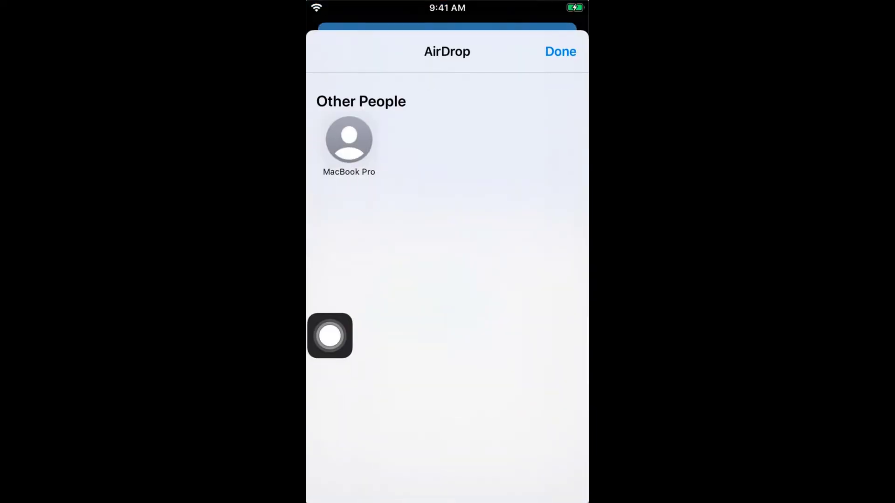
click(349, 140)
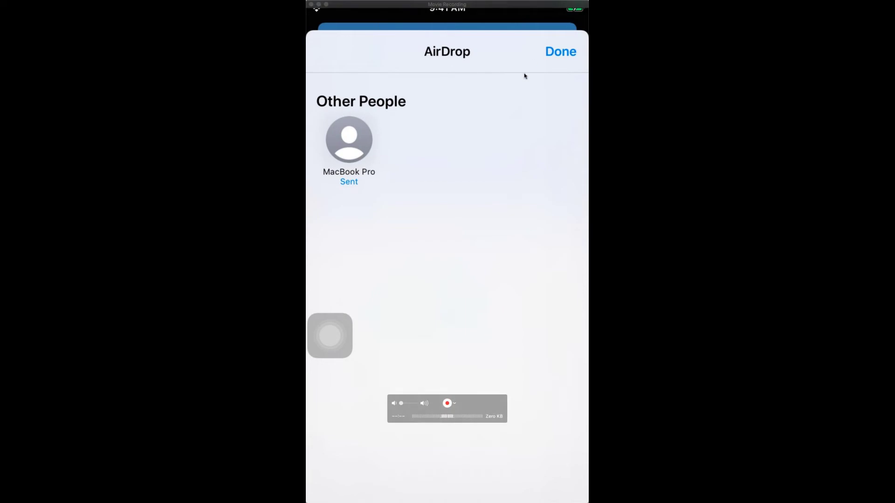
click(550, 55)
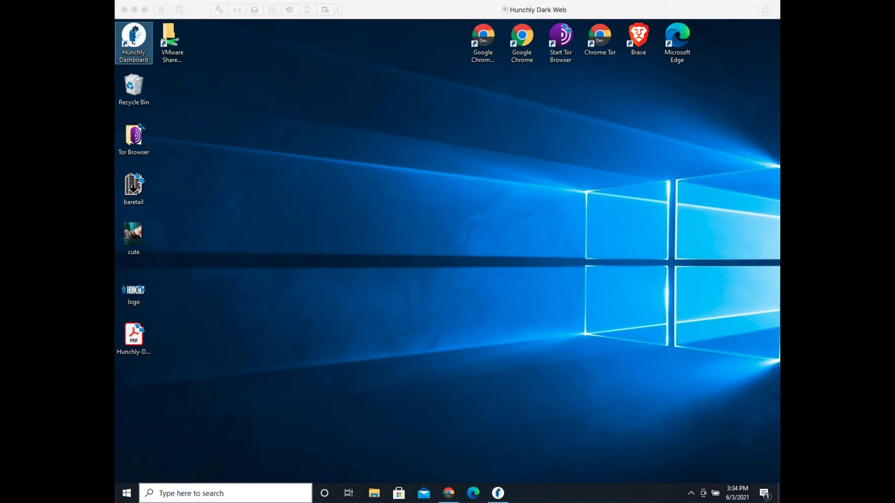
Step: Extract the received case ZIP onto the desktop and open its report.html
drag(421, 324, 426, 239)
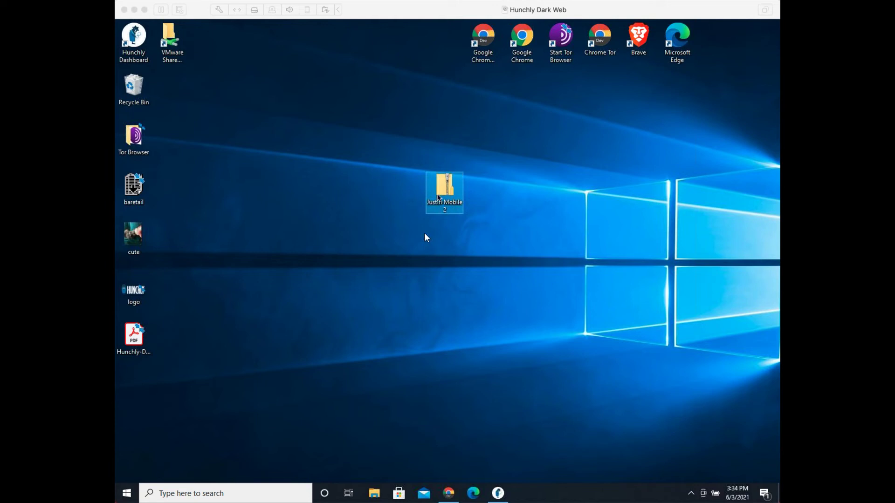
click(442, 195)
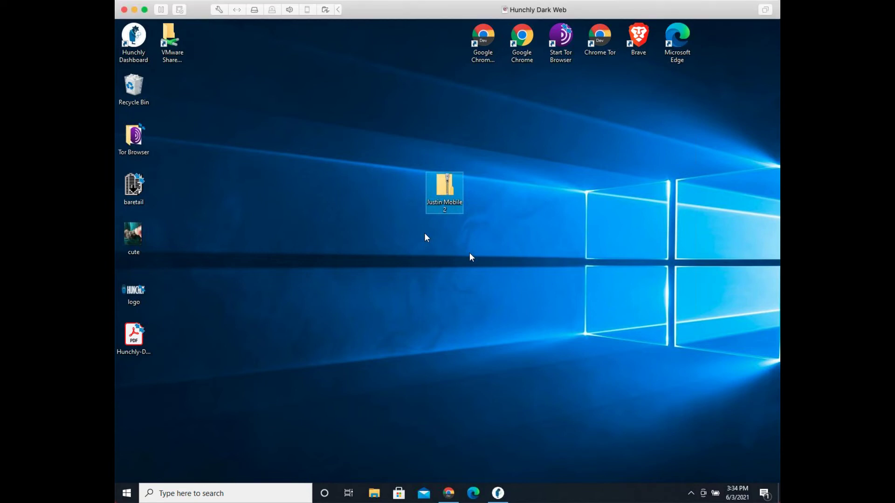
right_click(443, 194)
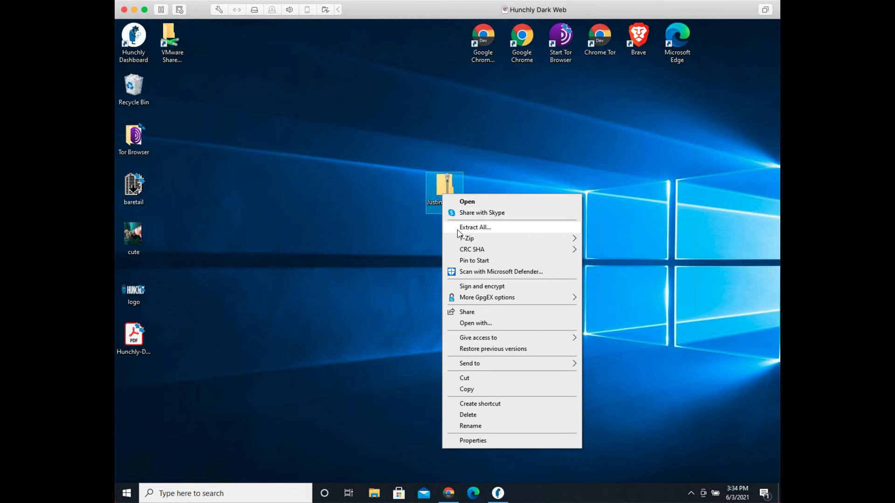
click(457, 229)
click(526, 353)
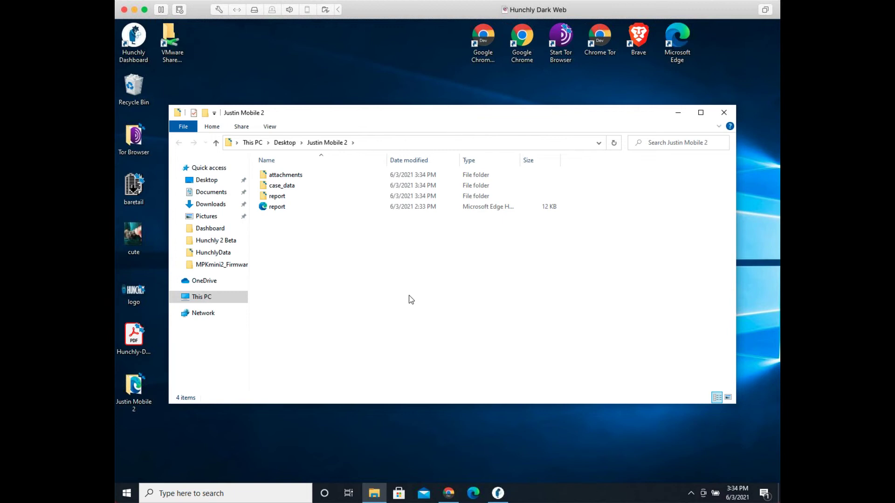
double_click(281, 208)
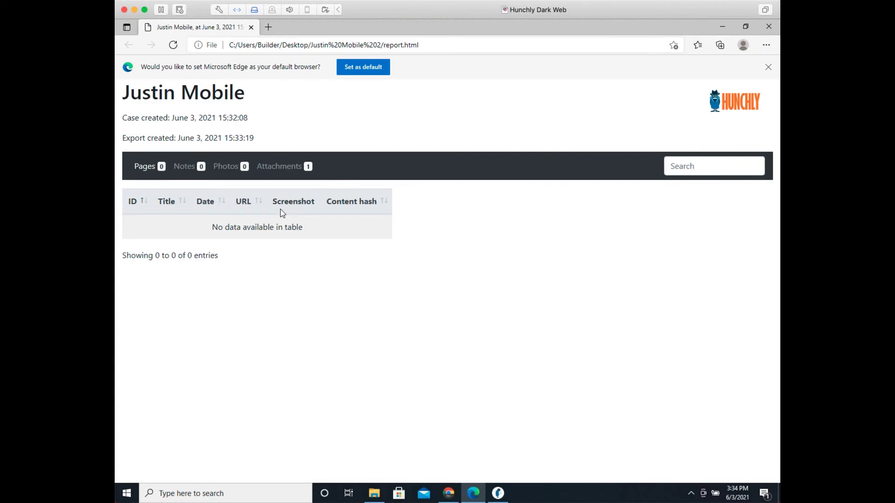
Step: Review the report's Attachments list and view the attached Google screenshot PNG
click(288, 169)
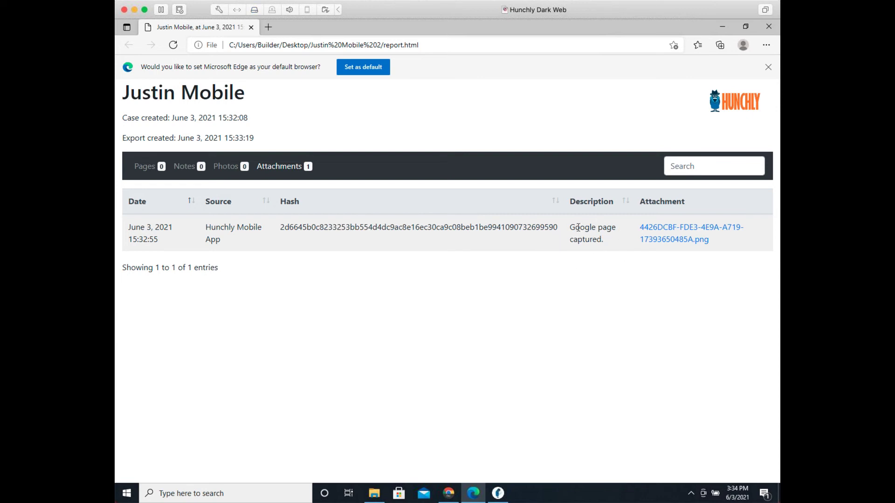
click(674, 233)
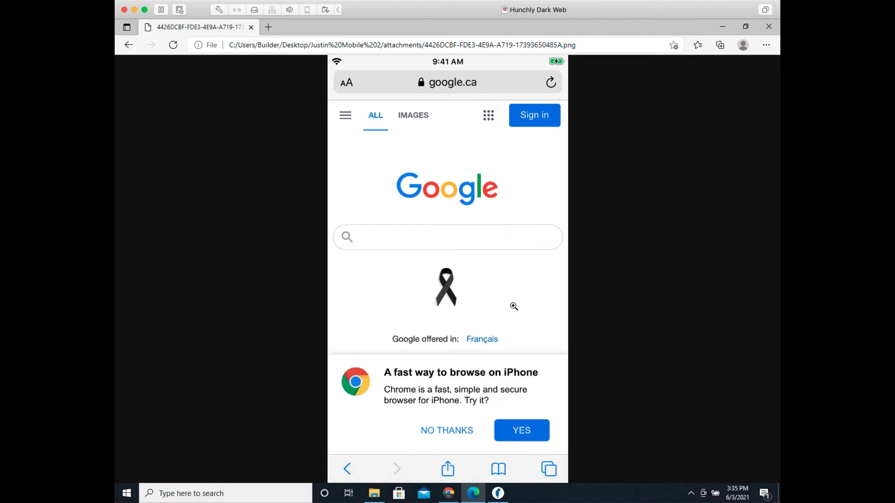
click(129, 45)
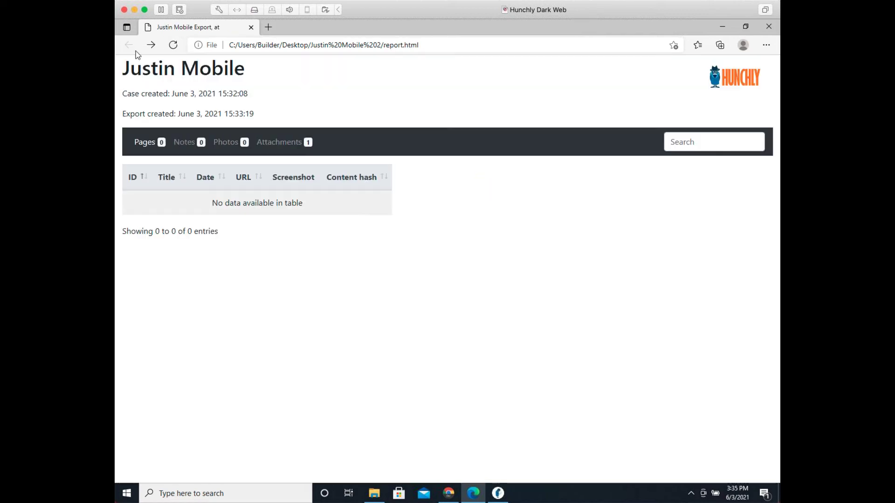
click(293, 145)
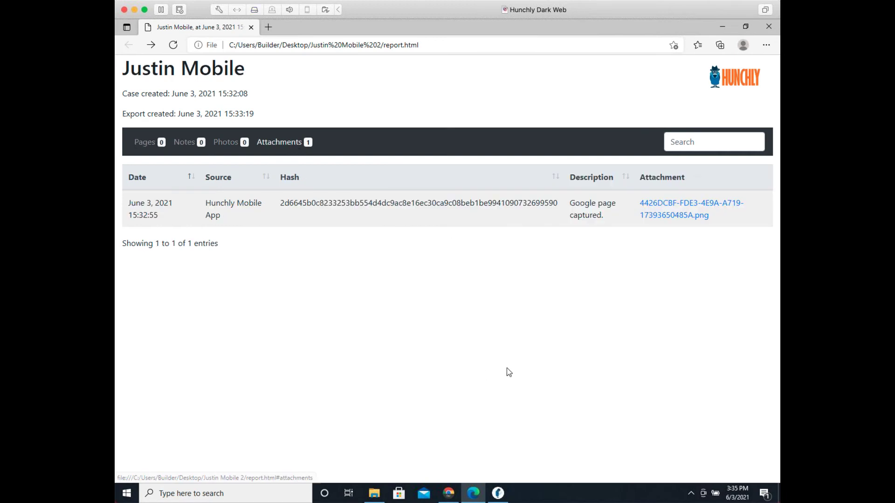
Step: Close Edge and the extracted folder, then bring Hunchly to the front
click(766, 26)
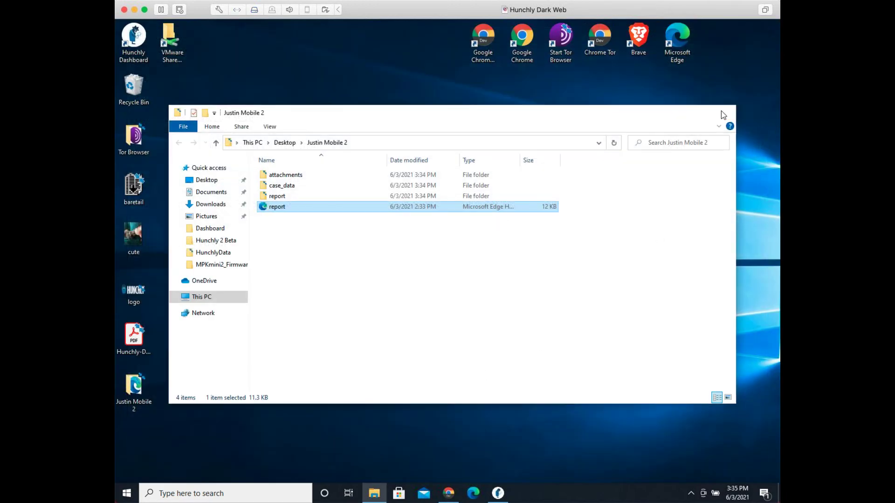
click(723, 114)
click(498, 492)
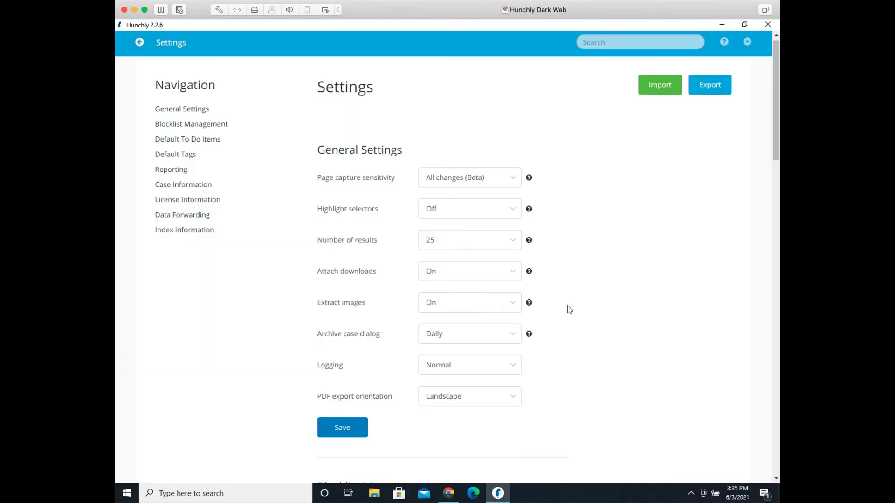
Step: Import the exported case ZIP from the desktop into the existing active case
click(139, 42)
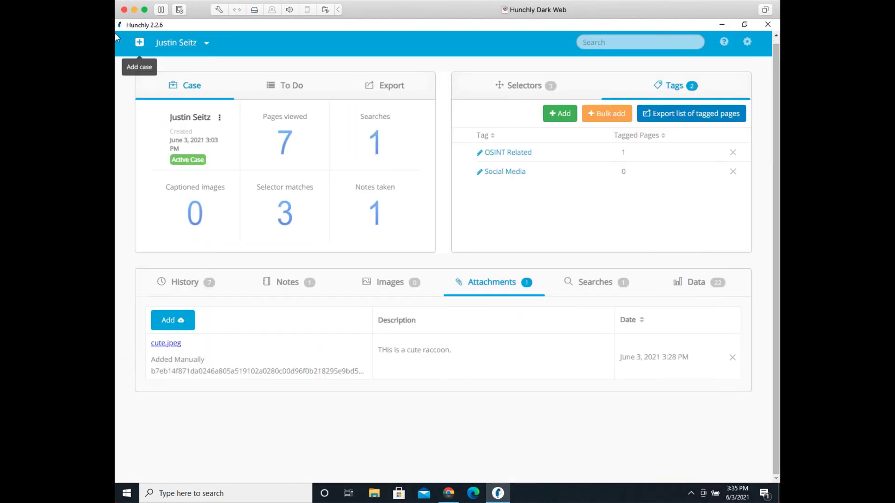
click(141, 43)
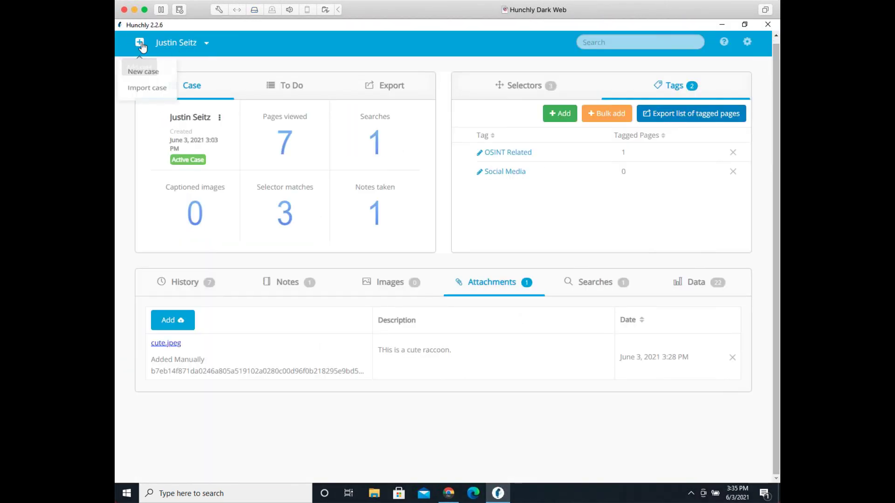
click(137, 93)
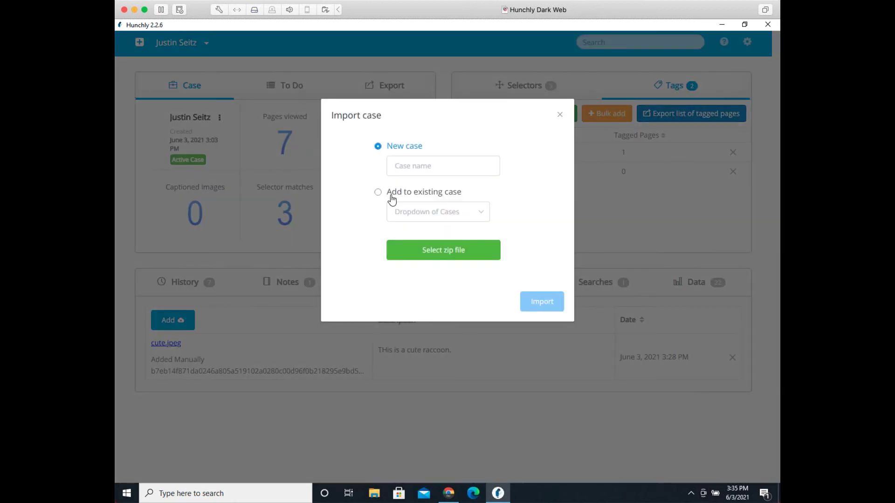
click(392, 195)
click(438, 222)
click(433, 237)
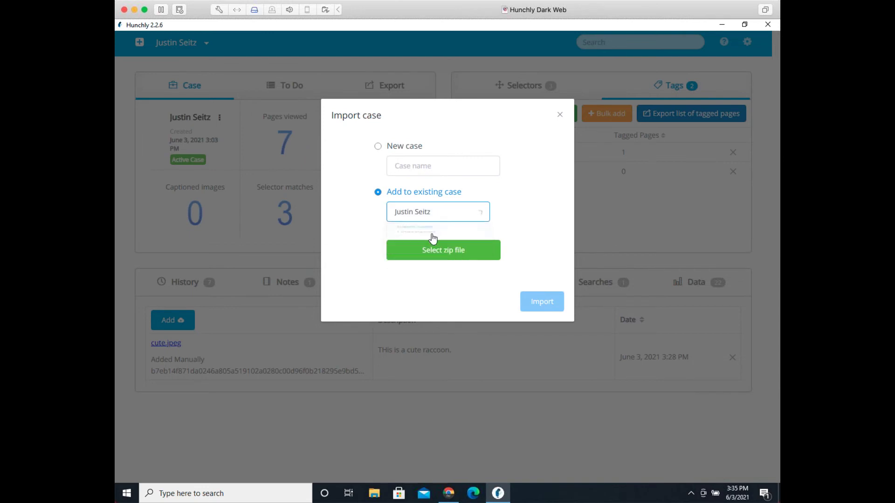
click(434, 247)
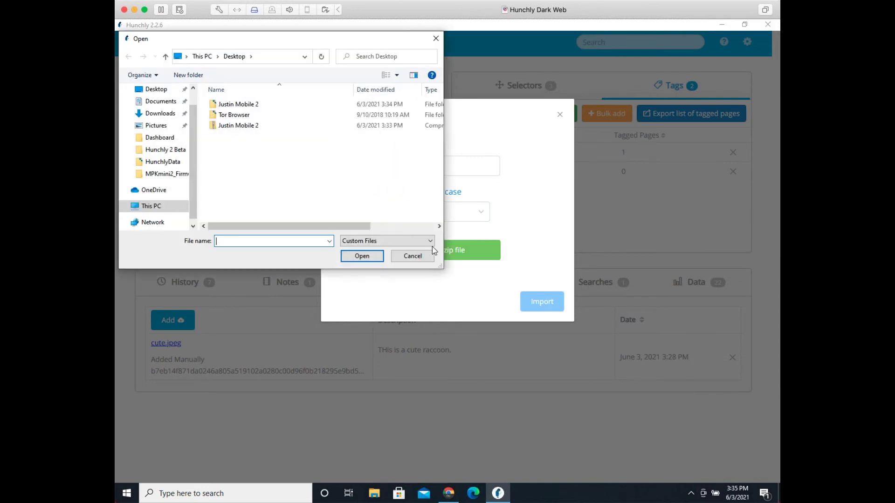
click(261, 126)
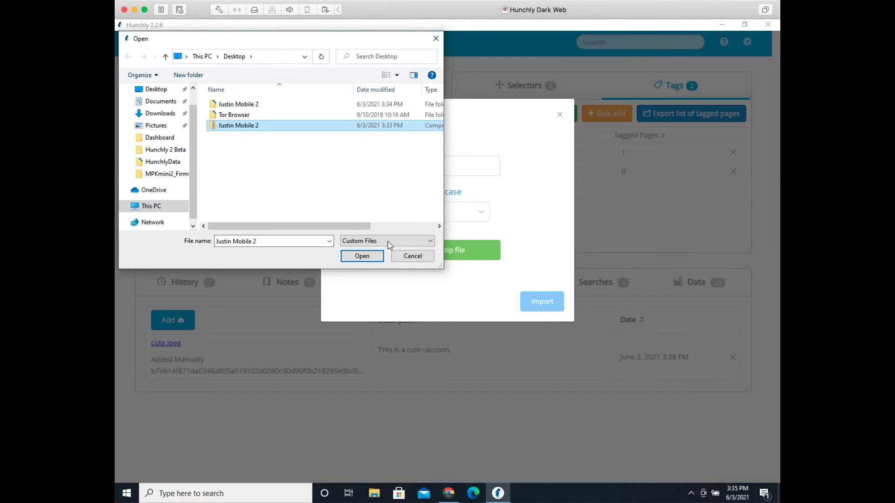
click(379, 257)
click(530, 319)
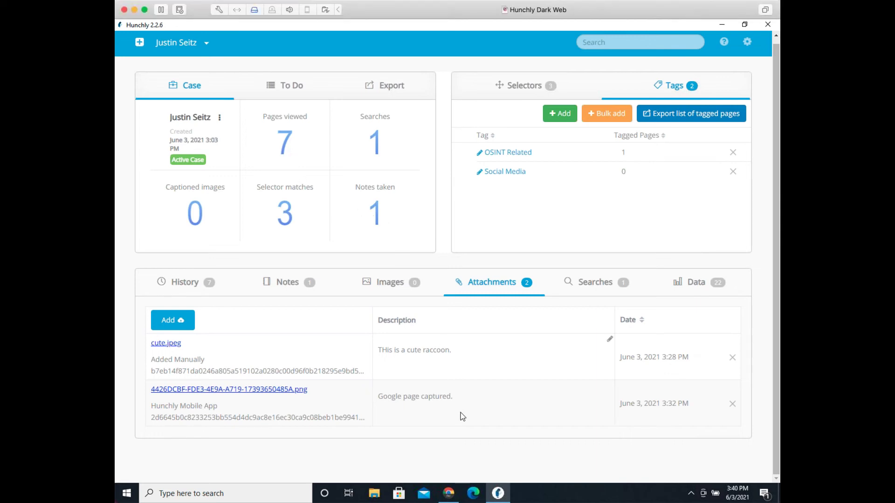
Step: Go to the Hunchly support site in Chrome and search it for 'location'
click(449, 493)
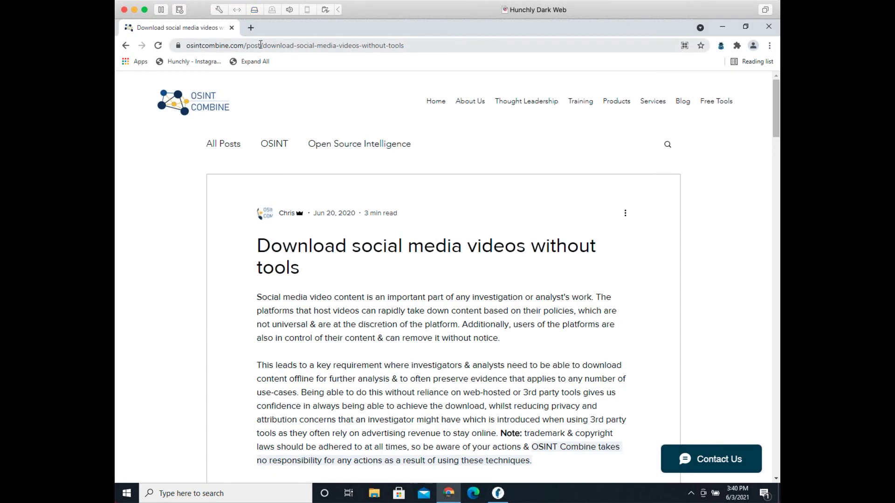
click(260, 45)
text(supp)
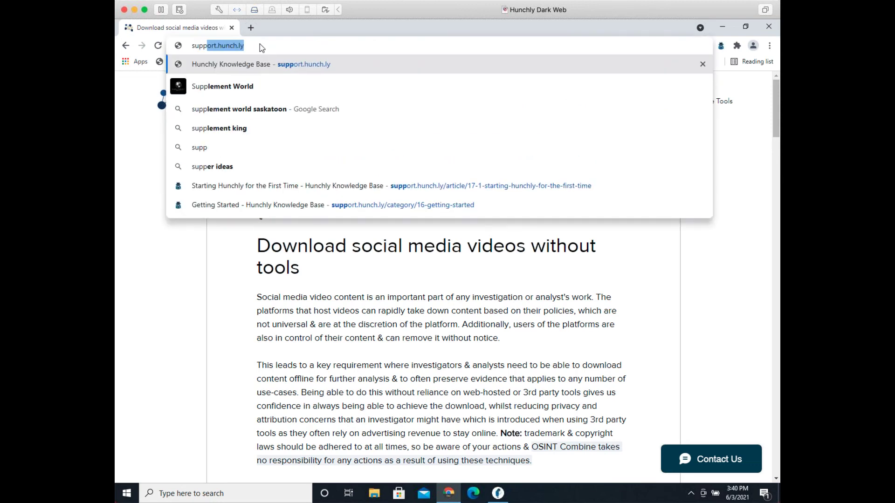
key(Return)
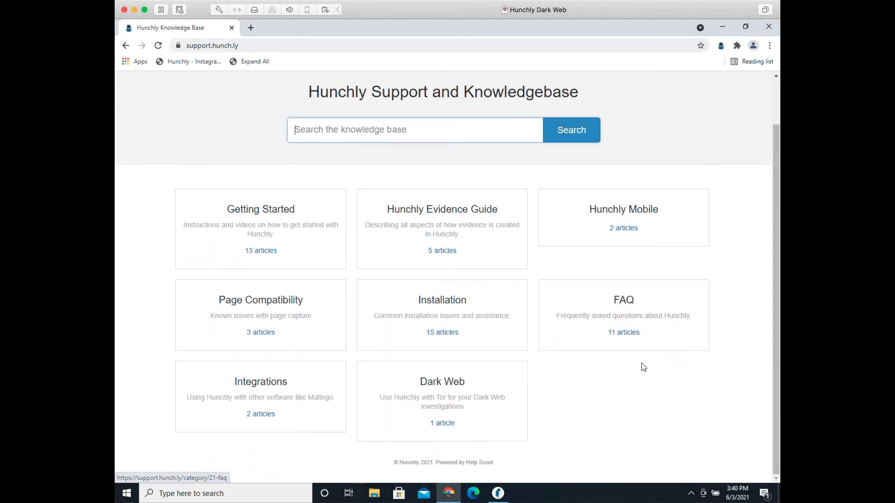
text(s)
key(BackSpace)
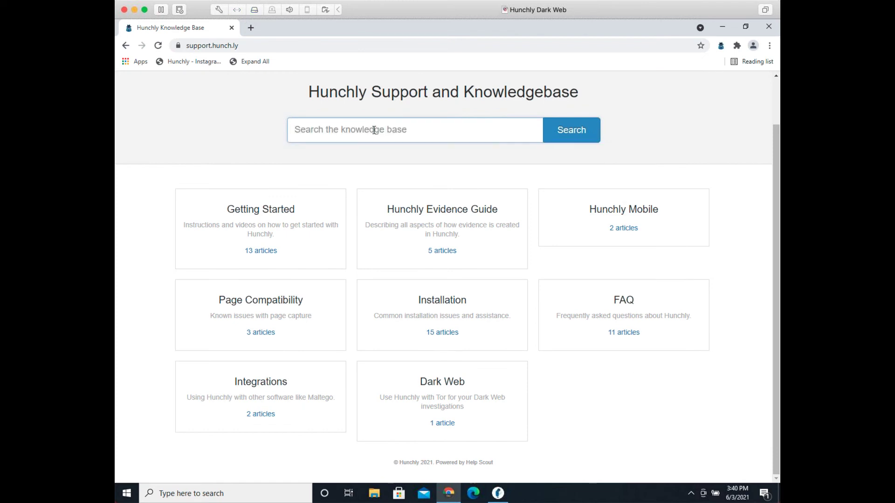
text(location)
key(Return)
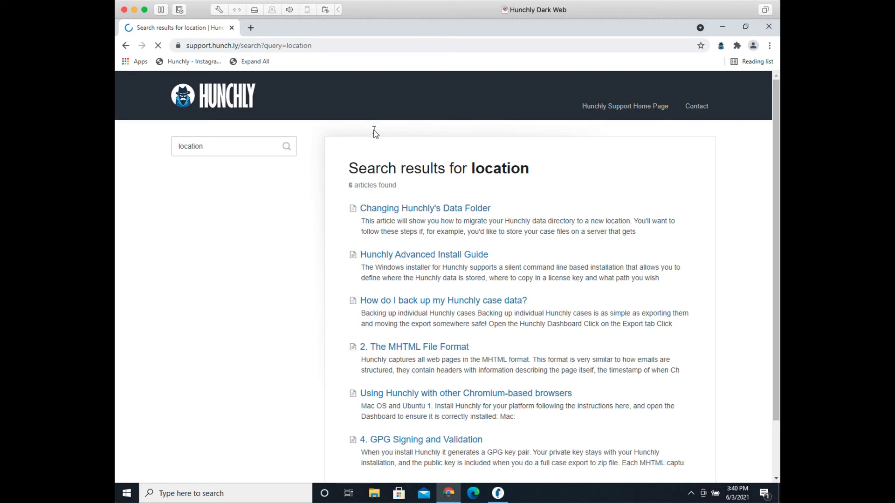
Step: Read the 'Changing Hunchly's Data Folder' article, then follow the header logo to hunch.ly
click(398, 210)
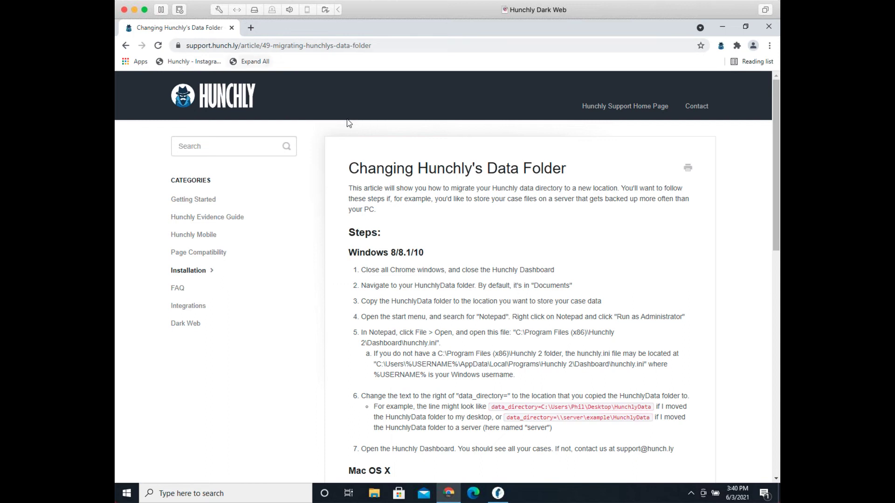
scroll(573, 271, down, 1)
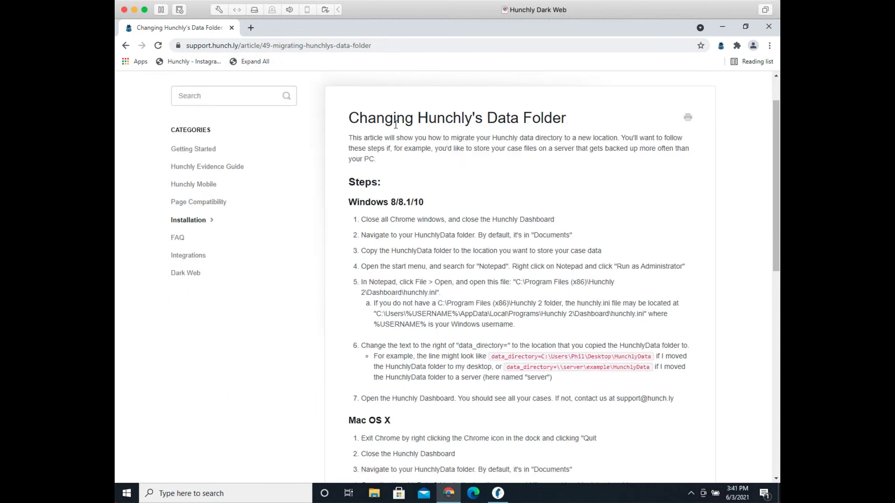
scroll(459, 135, up, 1)
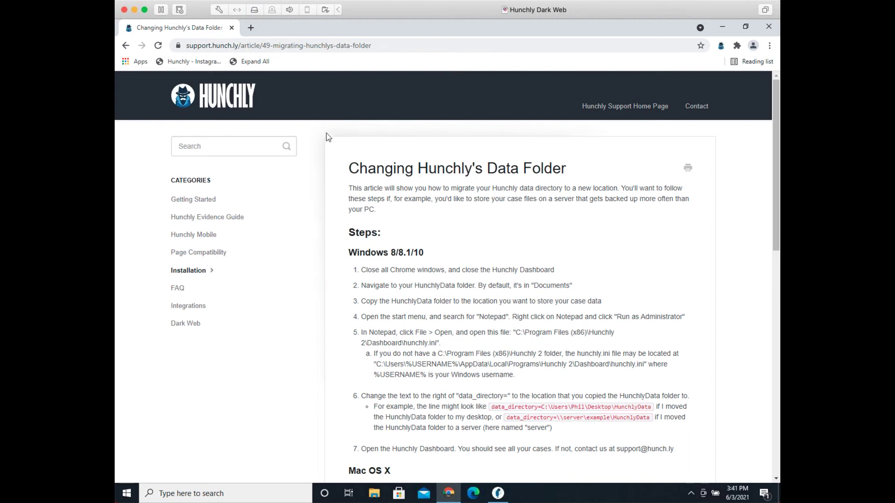
click(218, 100)
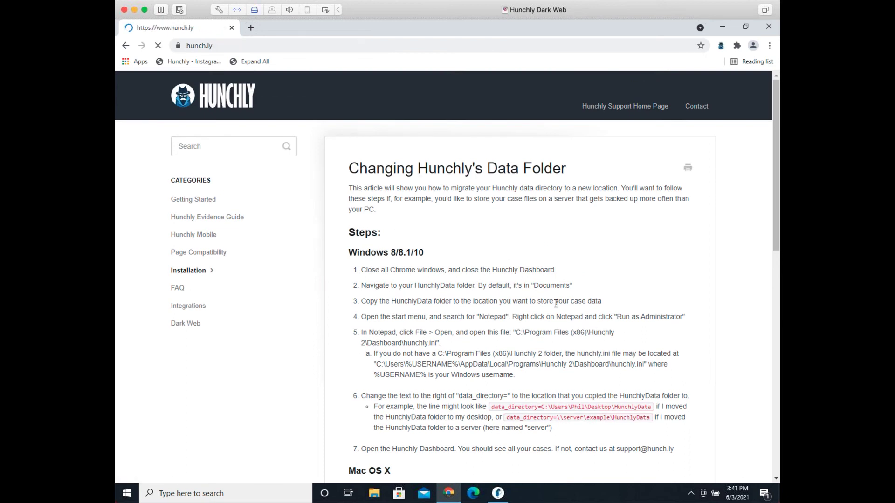
Step: Go back to support.hunch.ly, browse the Getting Started category, then return to the home page
click(125, 45)
click(125, 46)
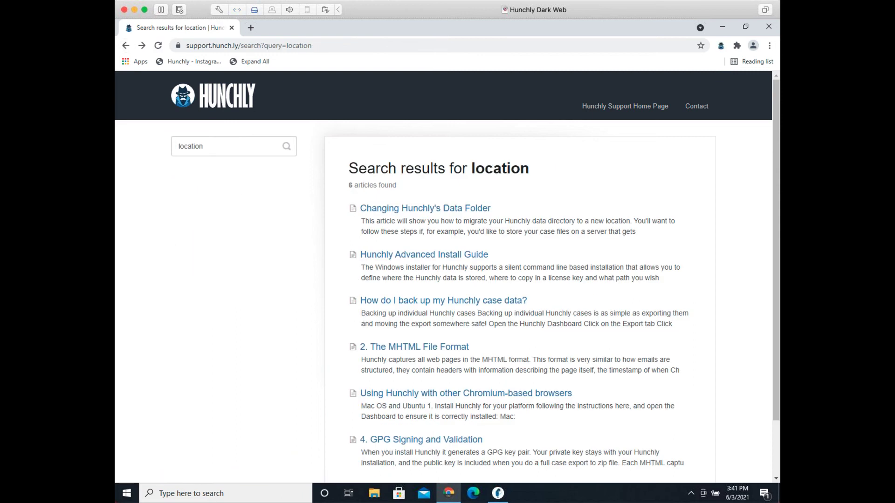
click(125, 46)
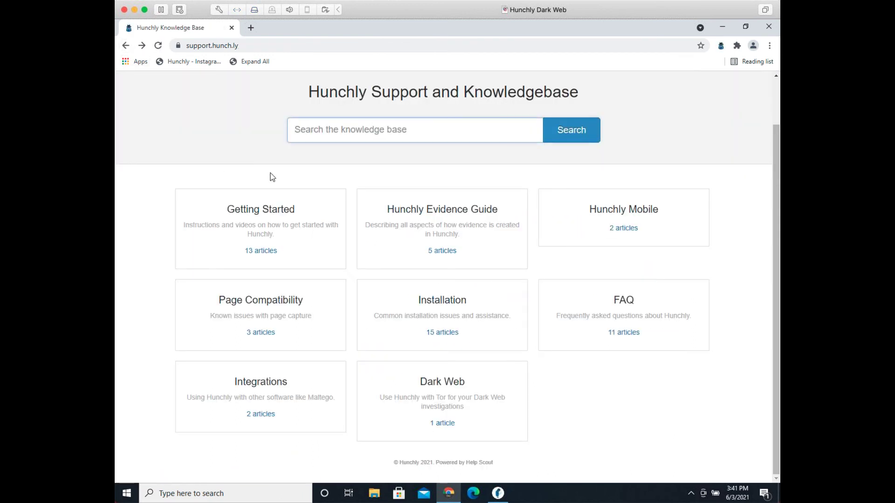
click(278, 225)
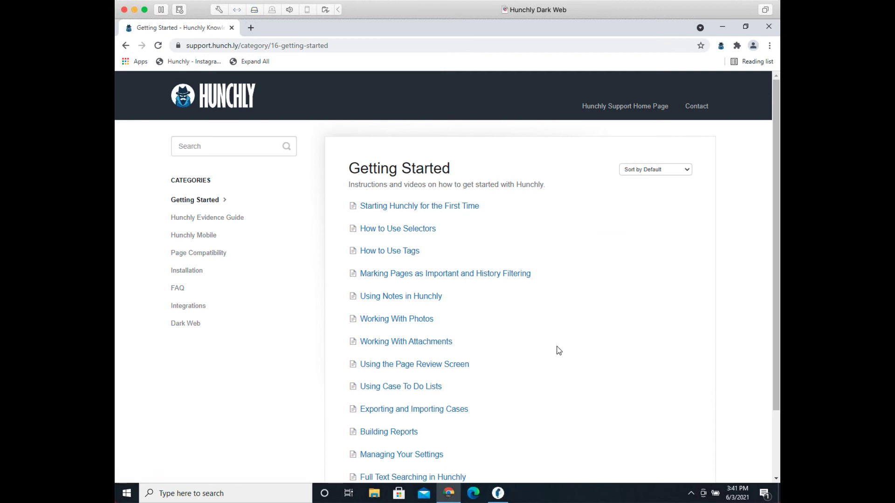
scroll(570, 341, down, 1)
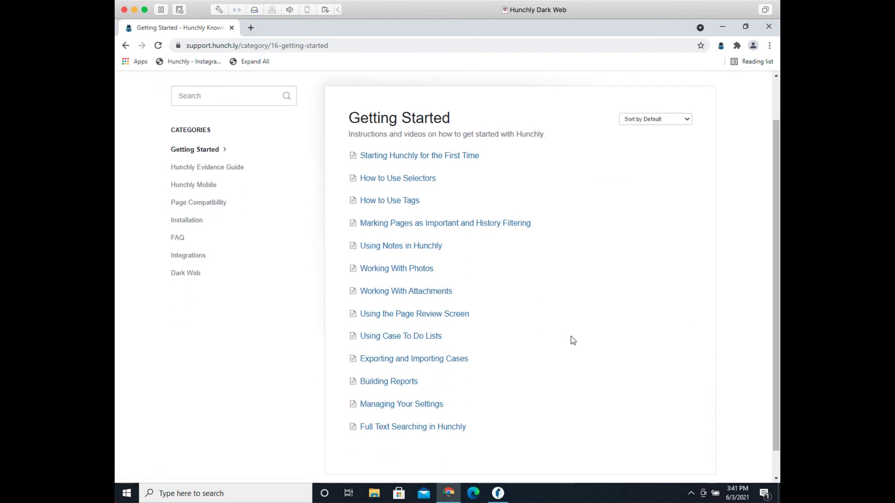
scroll(572, 341, up, 1)
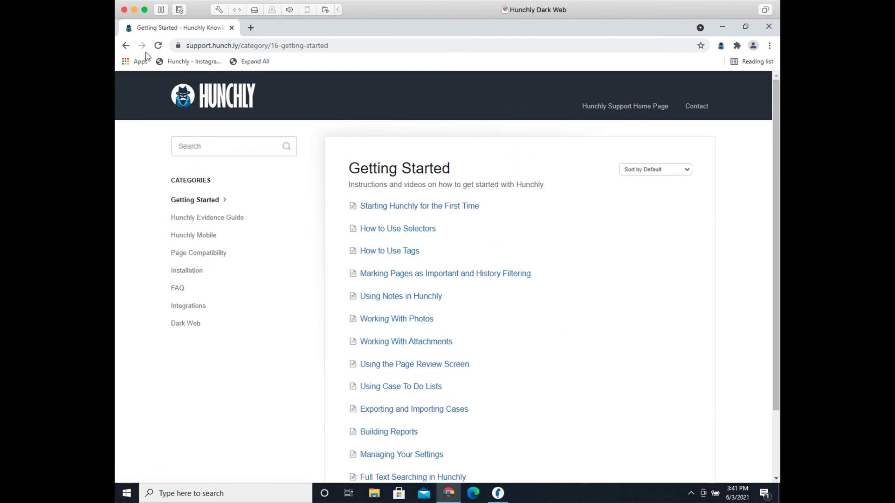
click(126, 45)
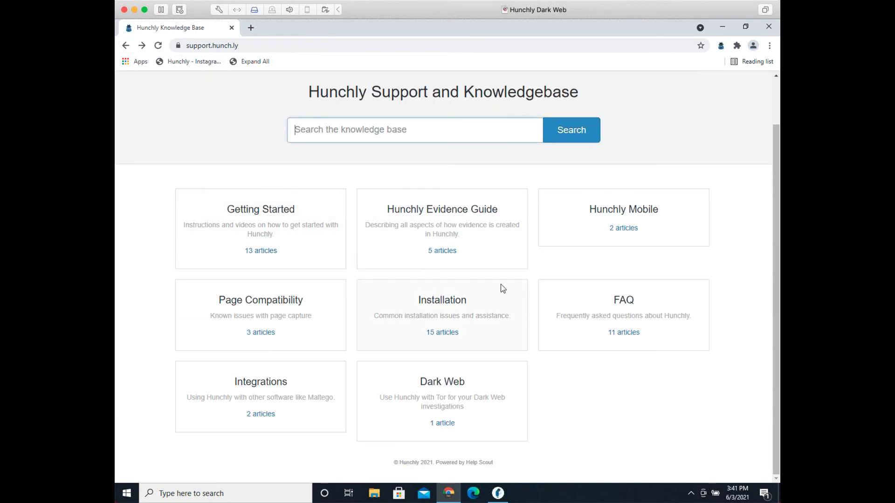
Step: Open the '2. Hunchly Data Forwarding' article under Integrations and scroll to its example configuration
click(269, 382)
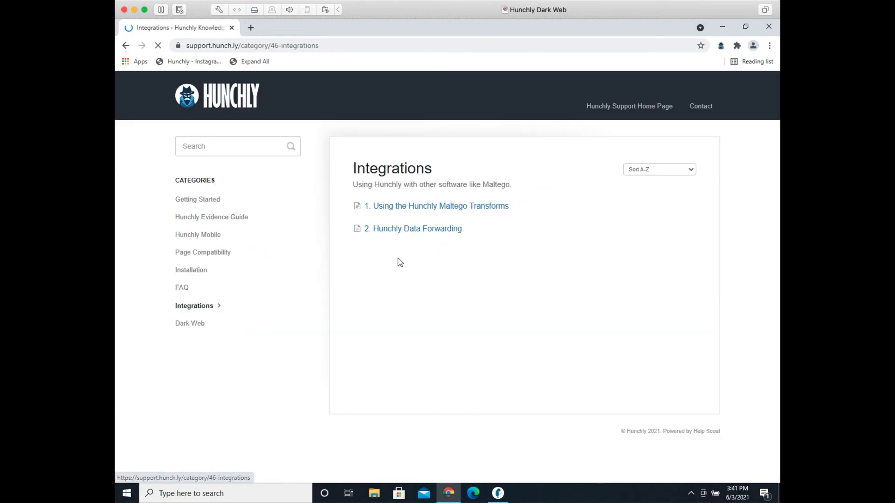
click(403, 235)
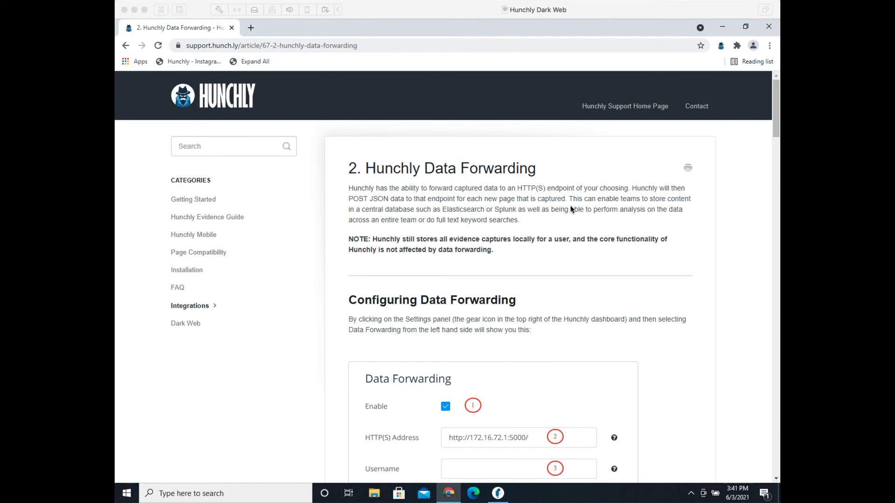
click(580, 218)
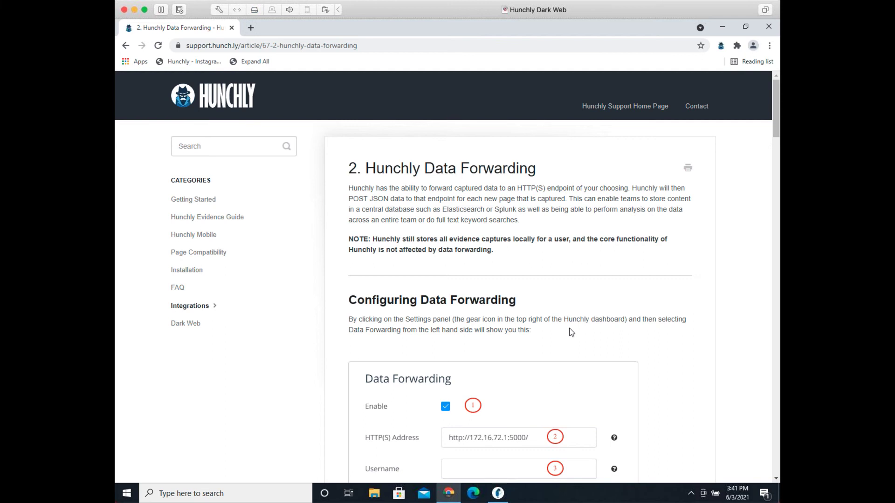
scroll(571, 332, down, 3)
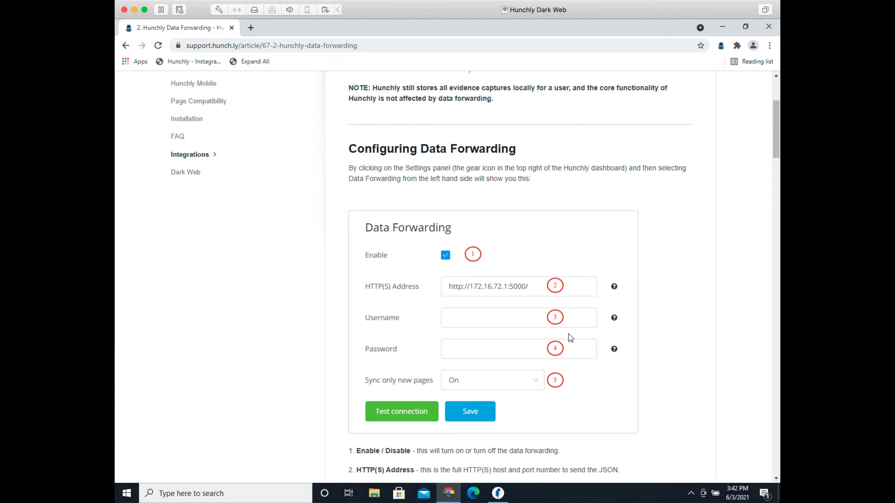
click(498, 494)
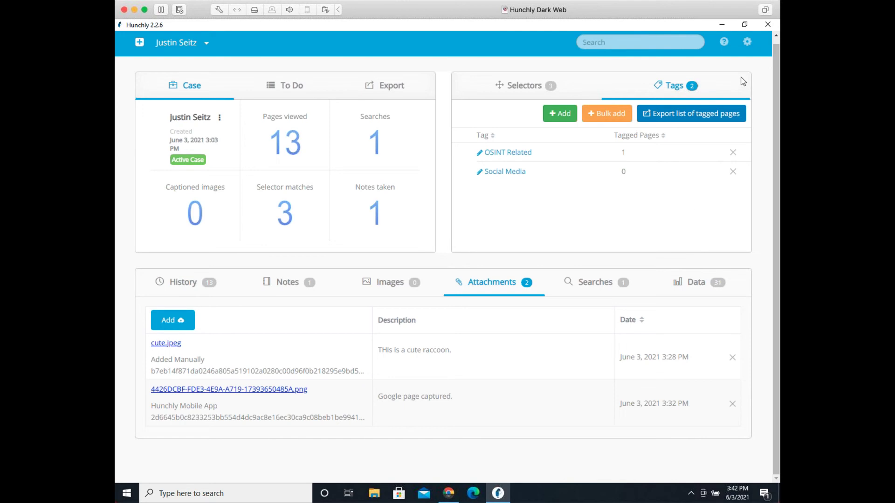
Step: Go to Hunchly's Data Forwarding settings and start adding a custom Case Information field
click(748, 43)
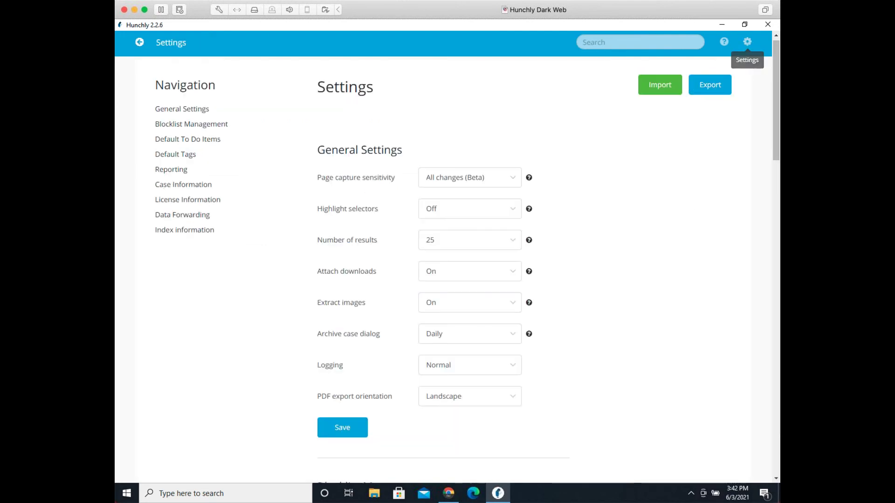
click(189, 218)
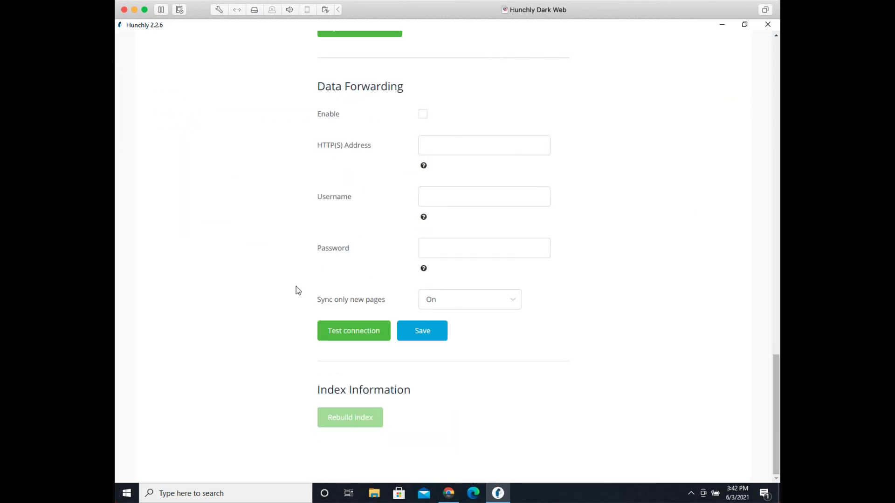
scroll(605, 311, up, 4)
scroll(604, 310, down, 2)
scroll(604, 309, up, 2)
scroll(604, 310, up, 1)
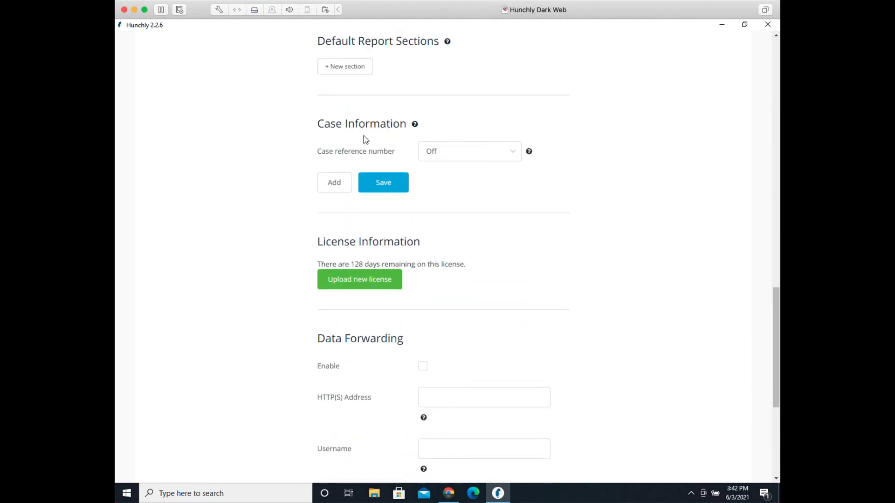
click(345, 178)
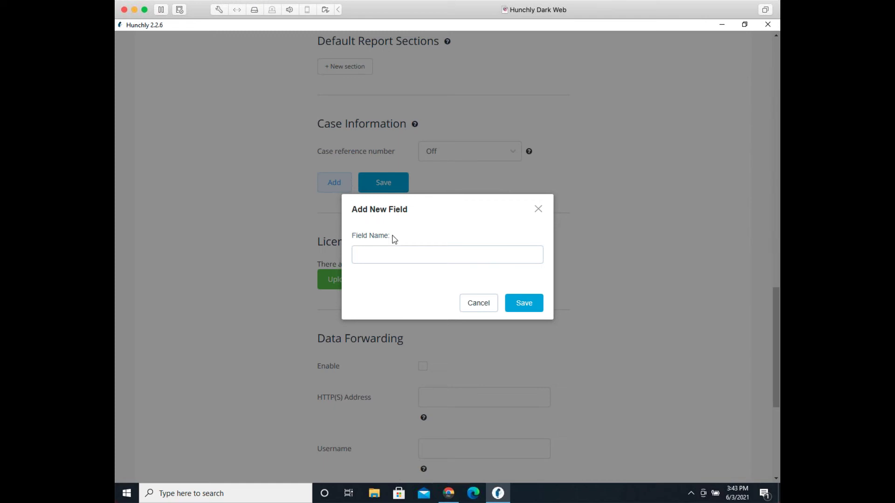
Step: Create two custom case fields named 'Journalist' and 'Email'
click(391, 260)
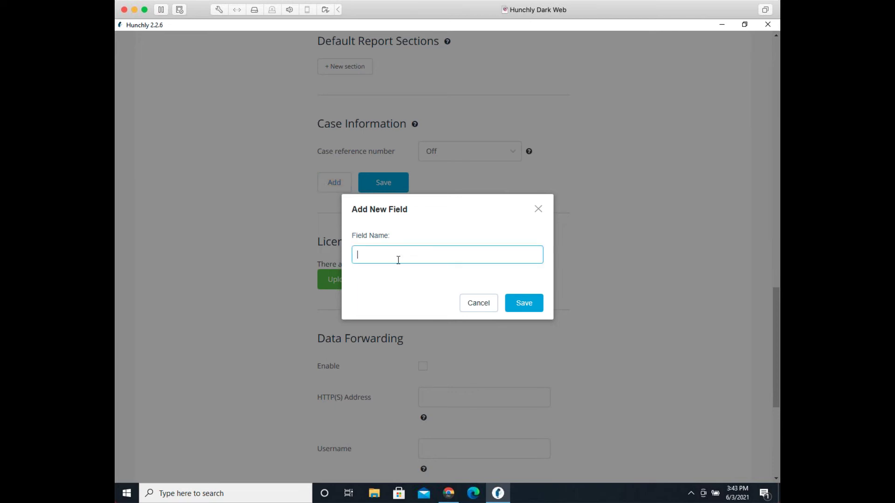
text(Journalist)
click(528, 304)
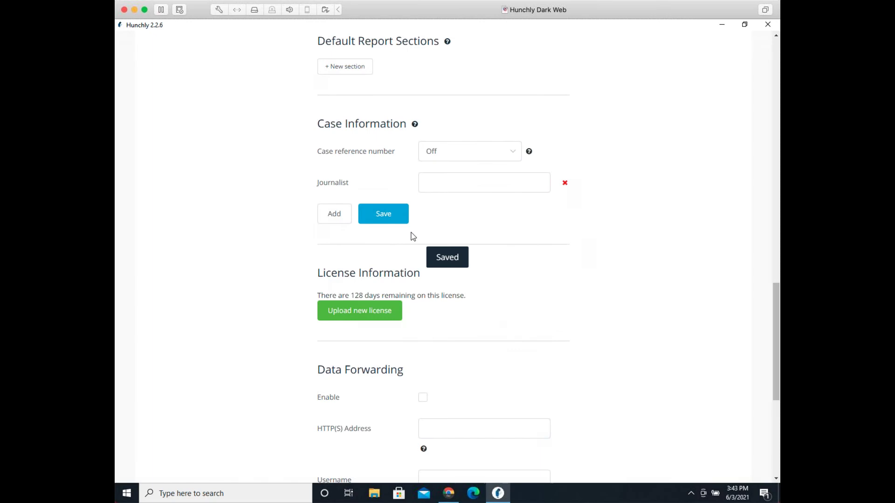
click(340, 219)
click(382, 250)
text(Email)
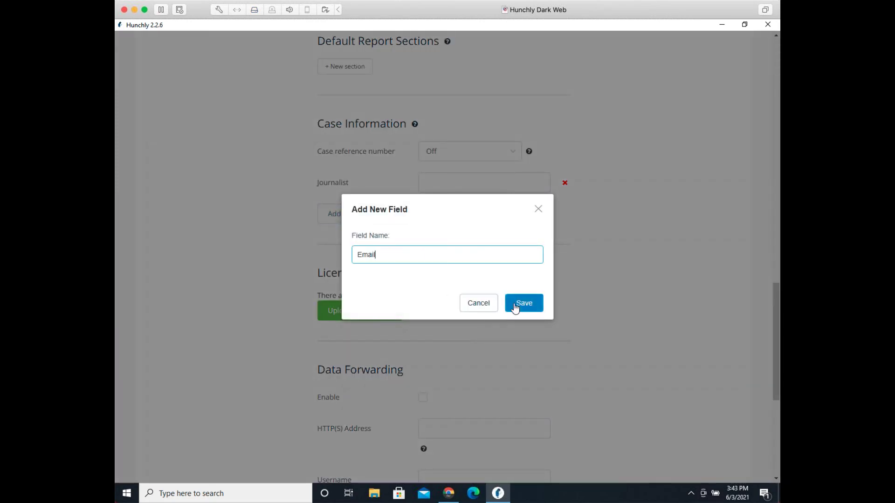
click(516, 305)
Step: Fill Journalist with the journalist's first name and Email with their e-mail address, then save
click(421, 190)
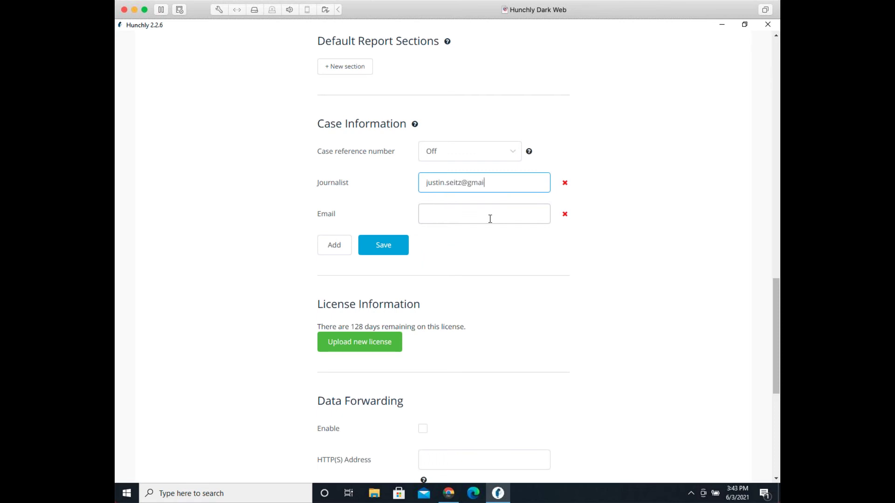
key(ctrl+a)
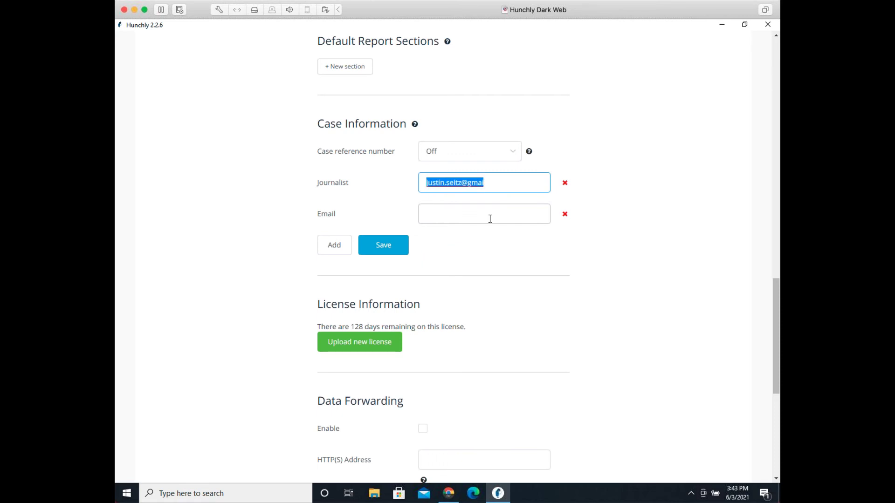
text(Justin)
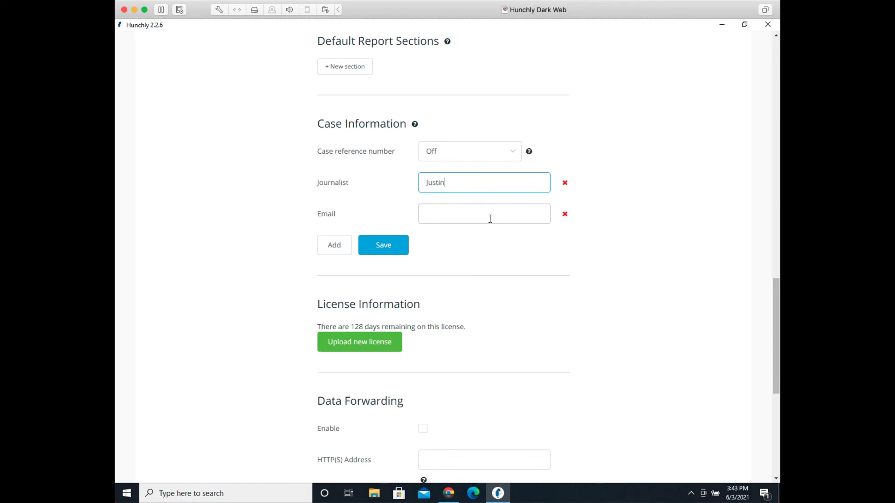
key(Tab)
key(Tab)
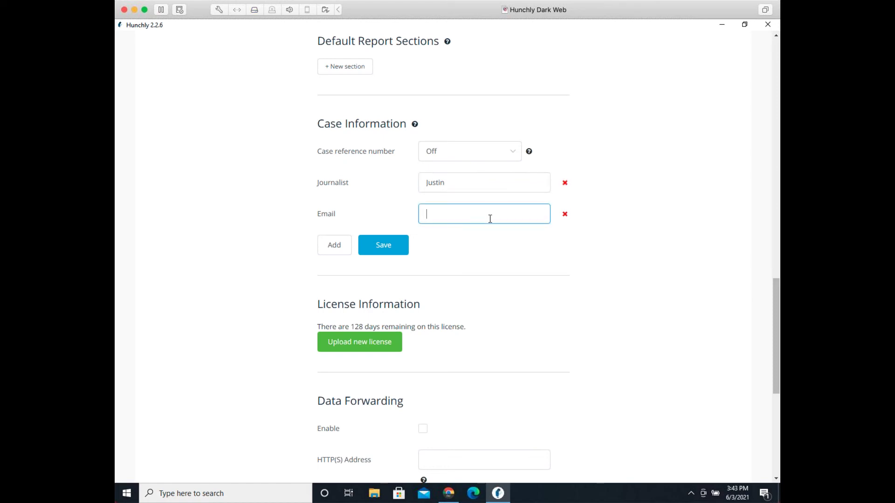
click(400, 251)
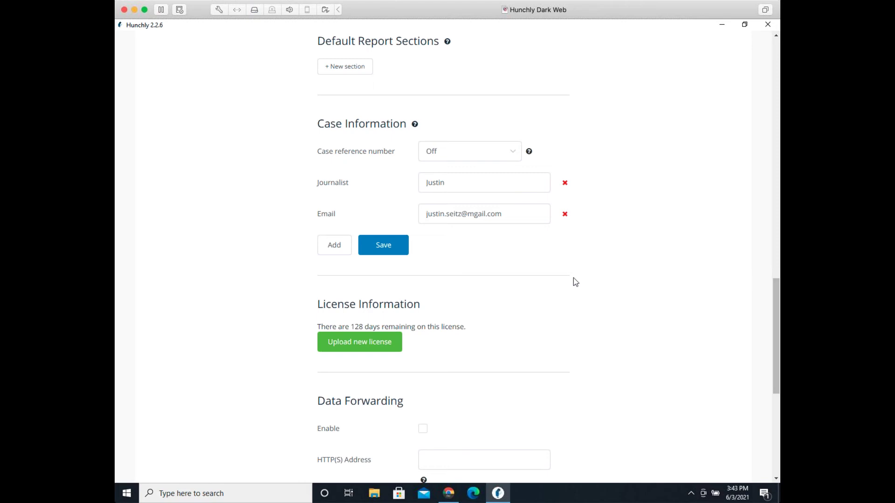
Step: Correct the 'mgail' typo in the Email value to 'gmail' and save again
click(493, 214)
drag(468, 213, 475, 214)
key(BackSpace)
text(m)
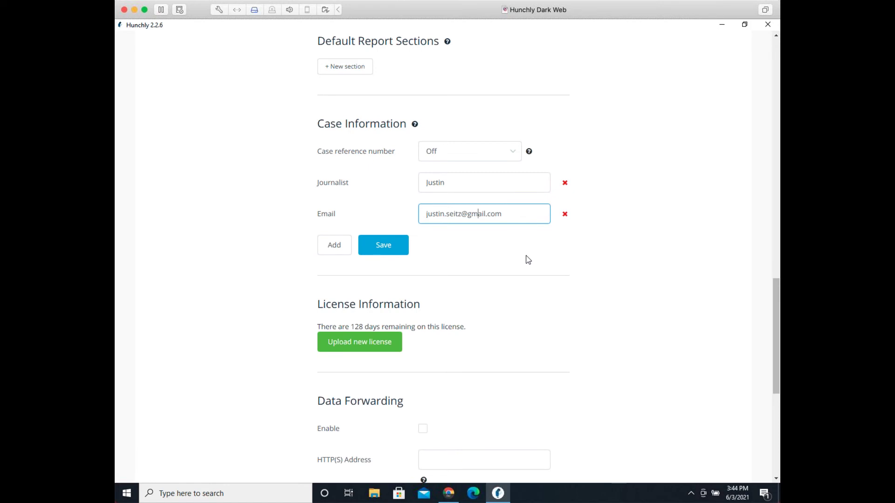
click(391, 246)
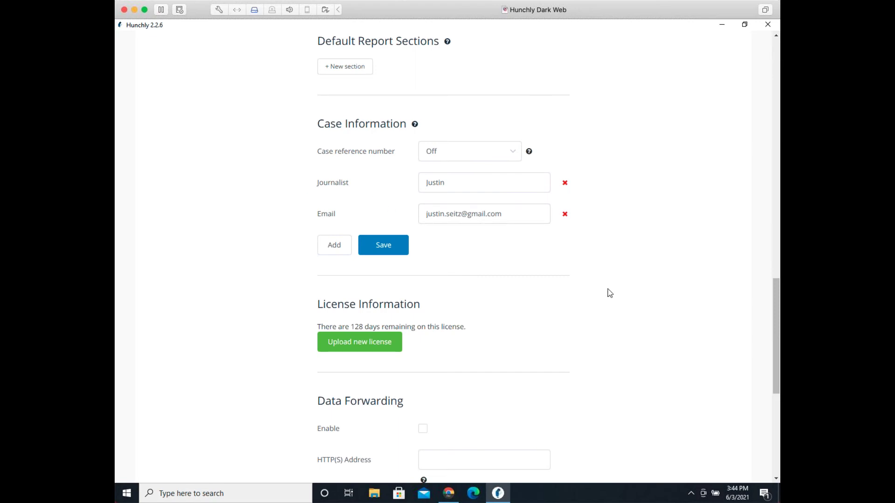
scroll(609, 292, down, 1)
scroll(609, 289, down, 3)
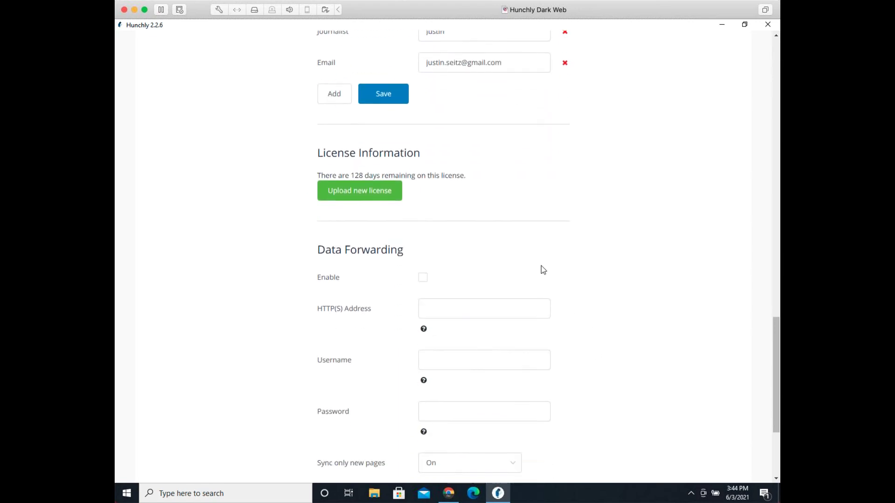
scroll(466, 178, down, 1)
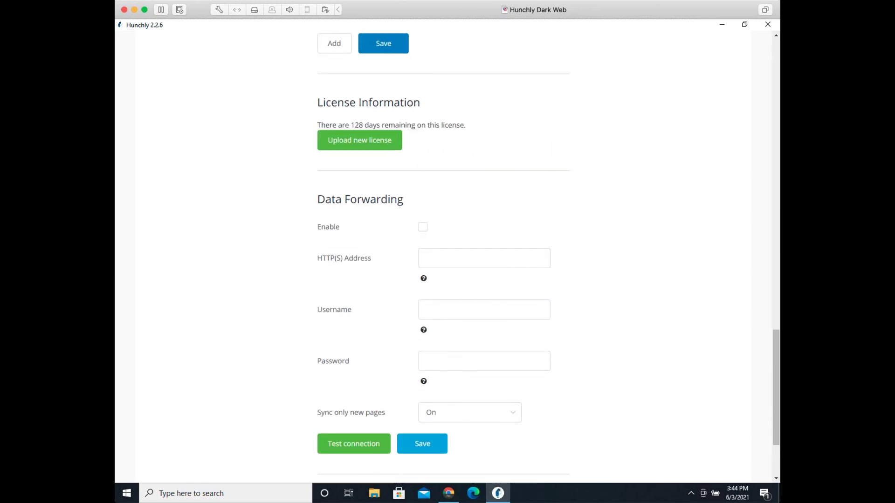
click(440, 253)
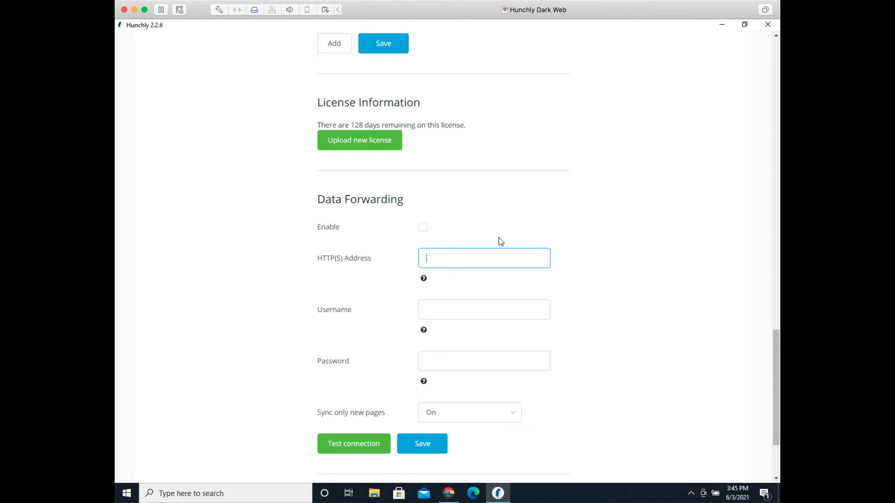
text(http://172.16.72.1:5000)
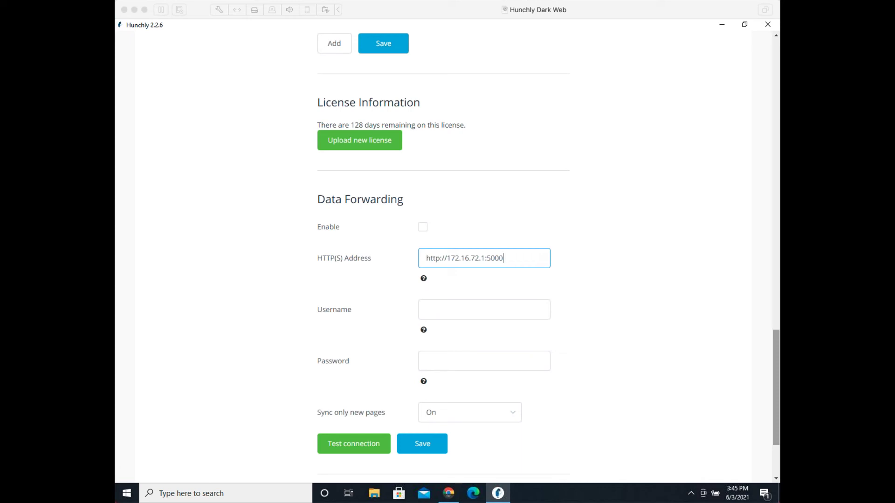
click(522, 260)
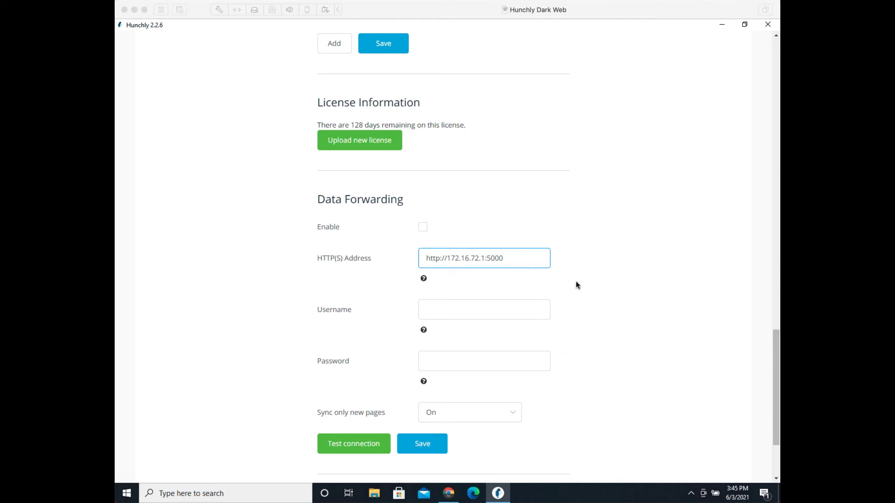
click(533, 262)
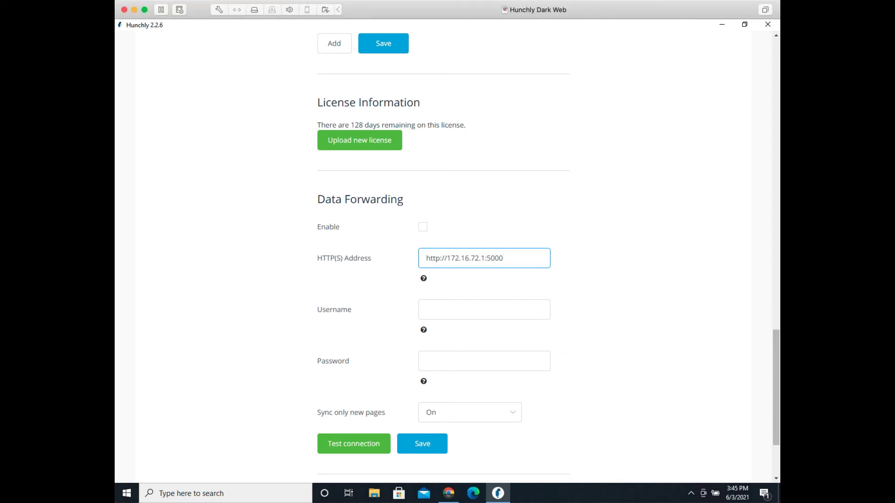
Step: Enable data forwarding, save the settings, and test the connection
click(423, 229)
click(438, 446)
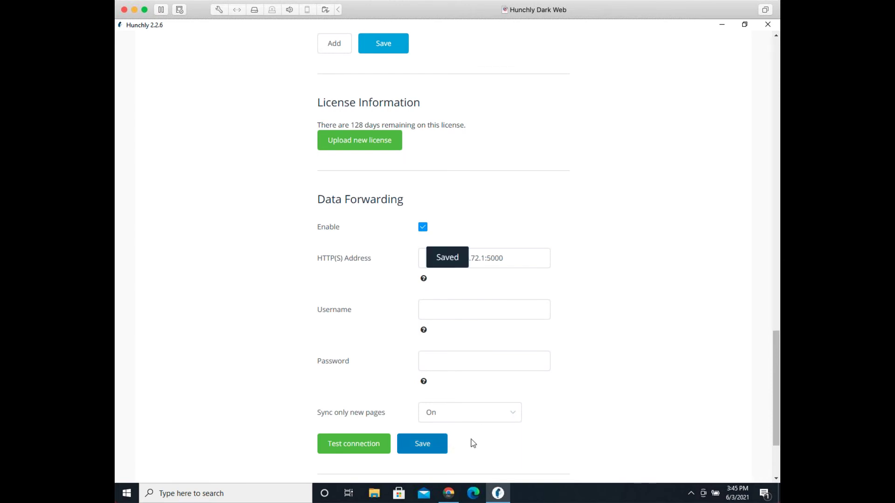
click(359, 444)
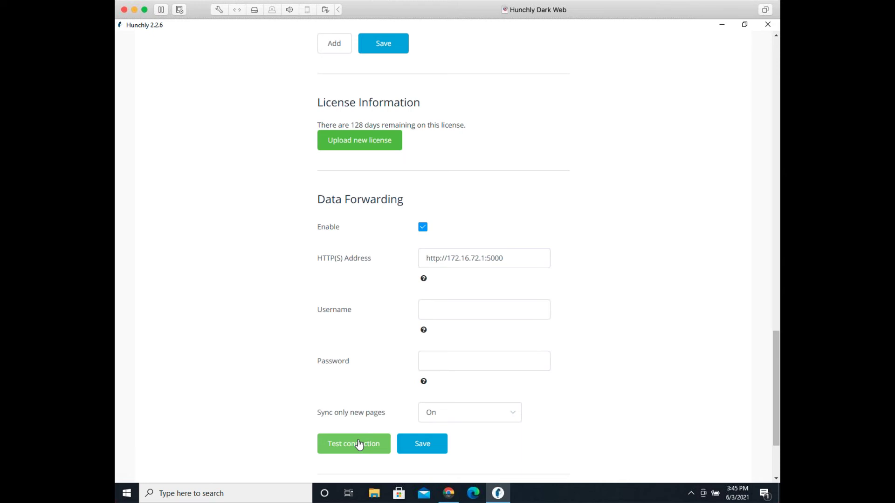
Step: Load youtube.com in Chrome in place of the support article
click(448, 493)
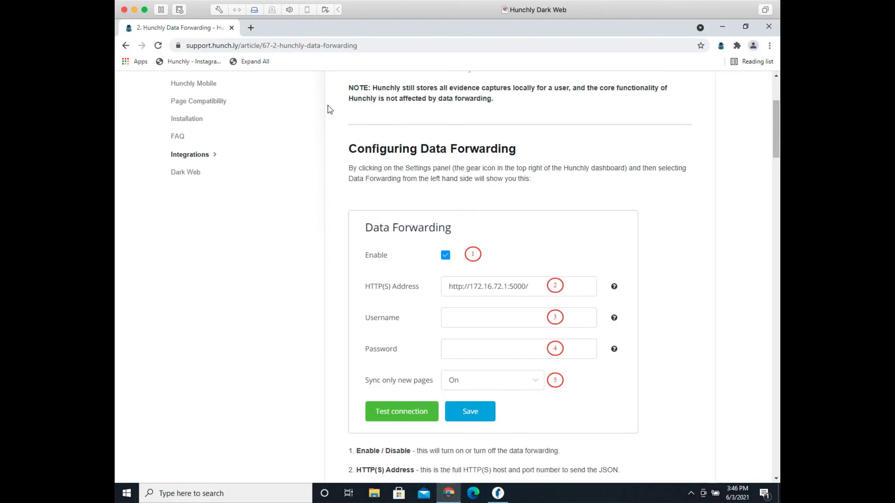
click(324, 51)
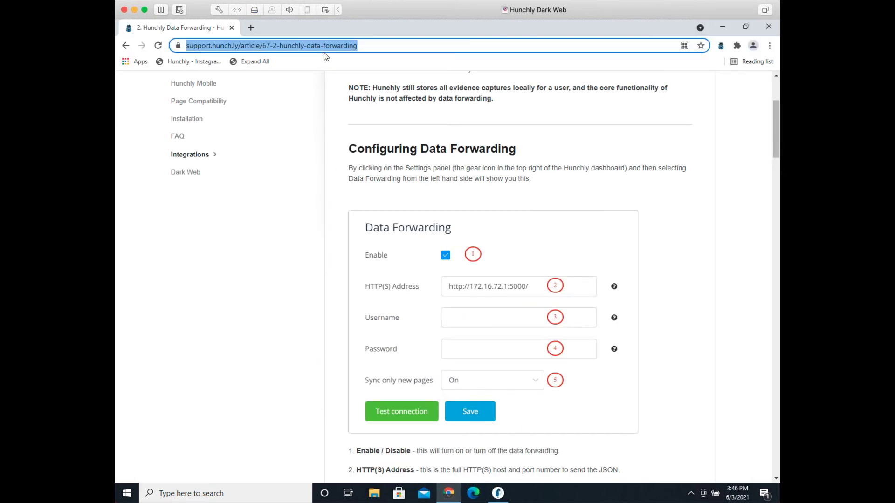
text(youtube.com)
key(Return)
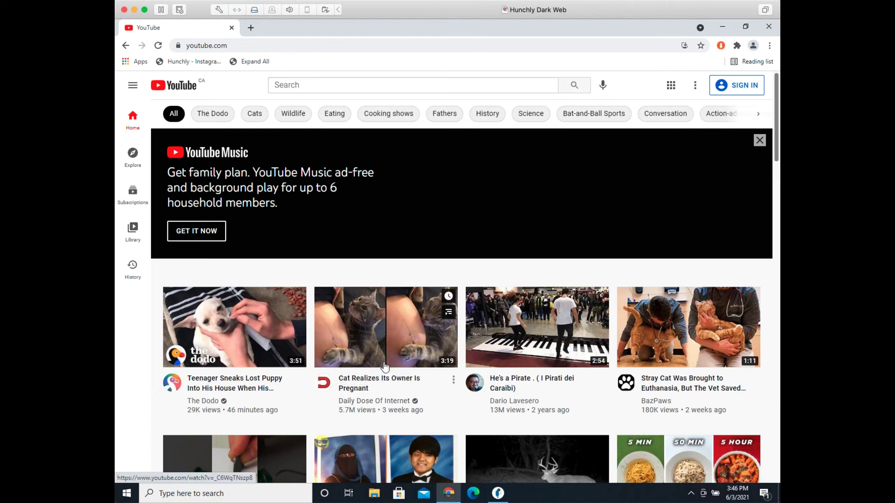
Step: Watch the cat pregnancy video, then the Tiny Piglet recommendation, then leave the browser
click(364, 389)
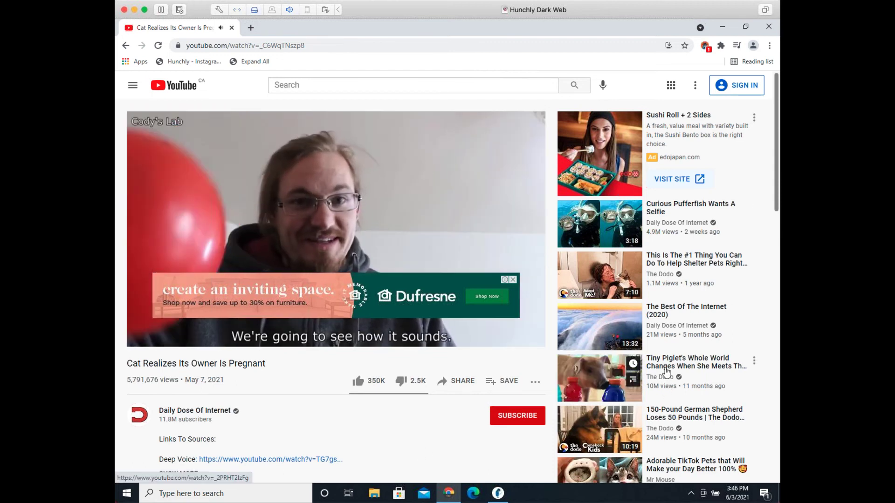
click(666, 389)
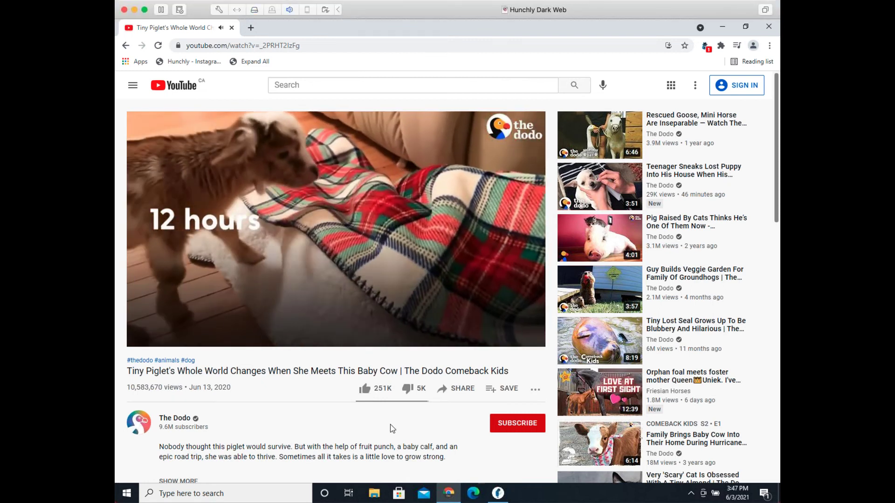
key(super+d)
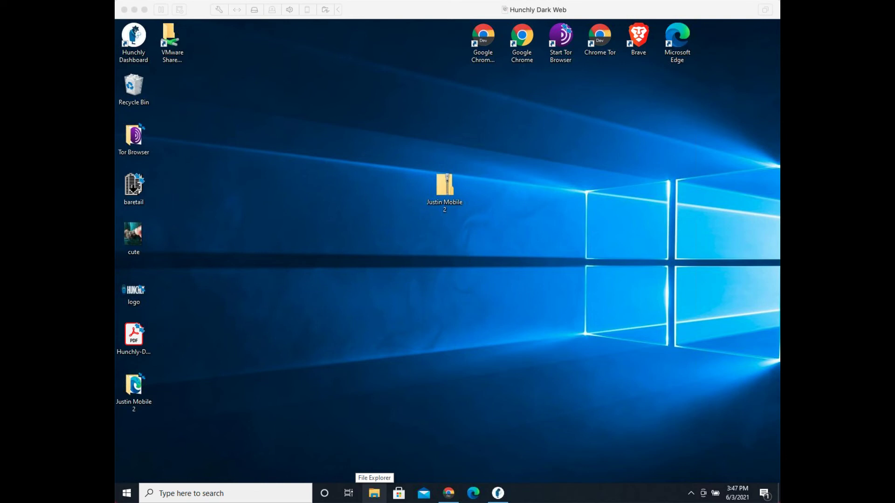
click(384, 335)
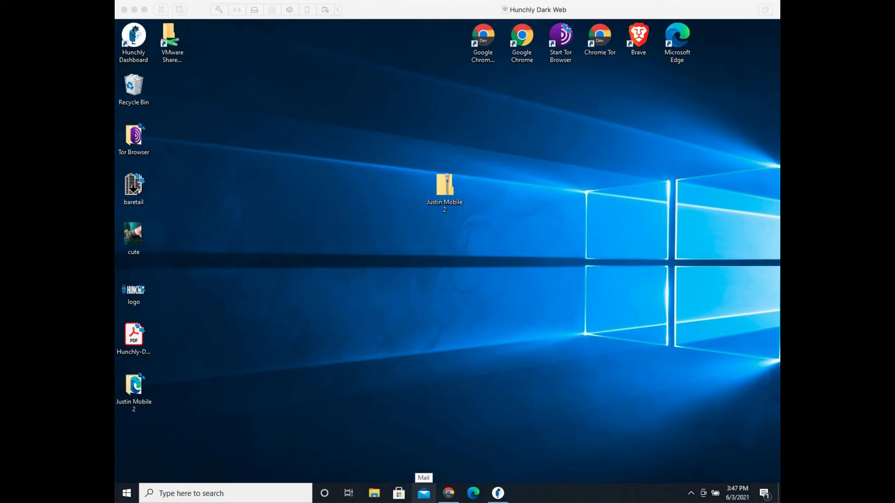
click(409, 331)
right_click(410, 273)
click(424, 311)
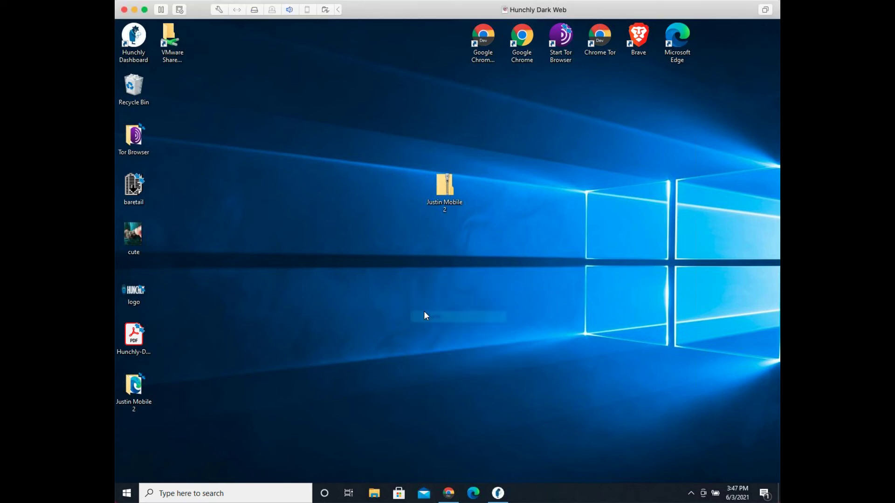